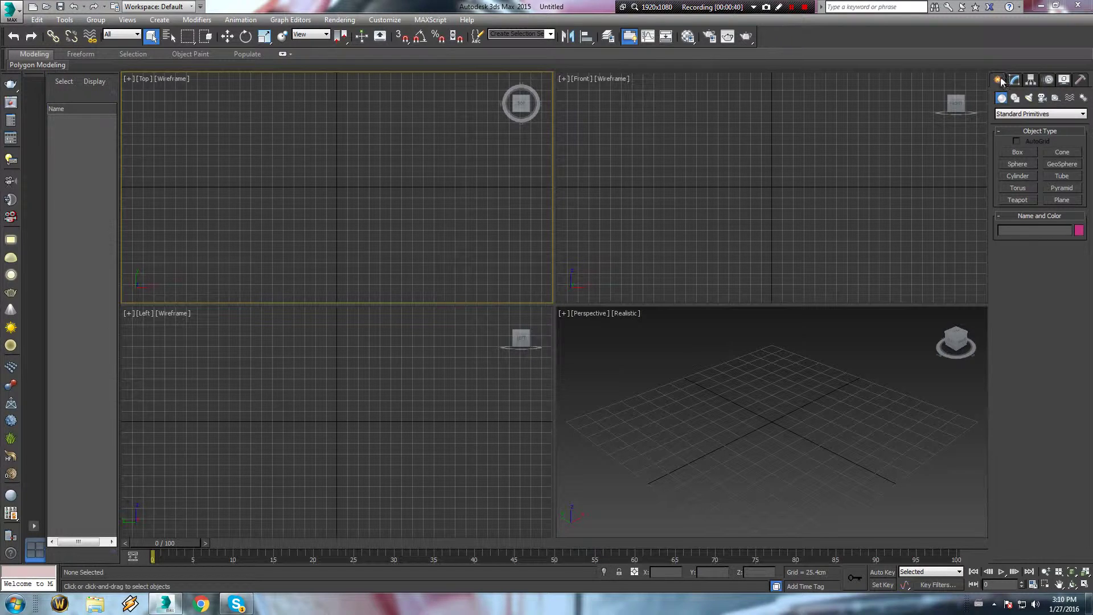
- Create a text spline with the default settings near the origin of the Front view
left_click(1016, 99)
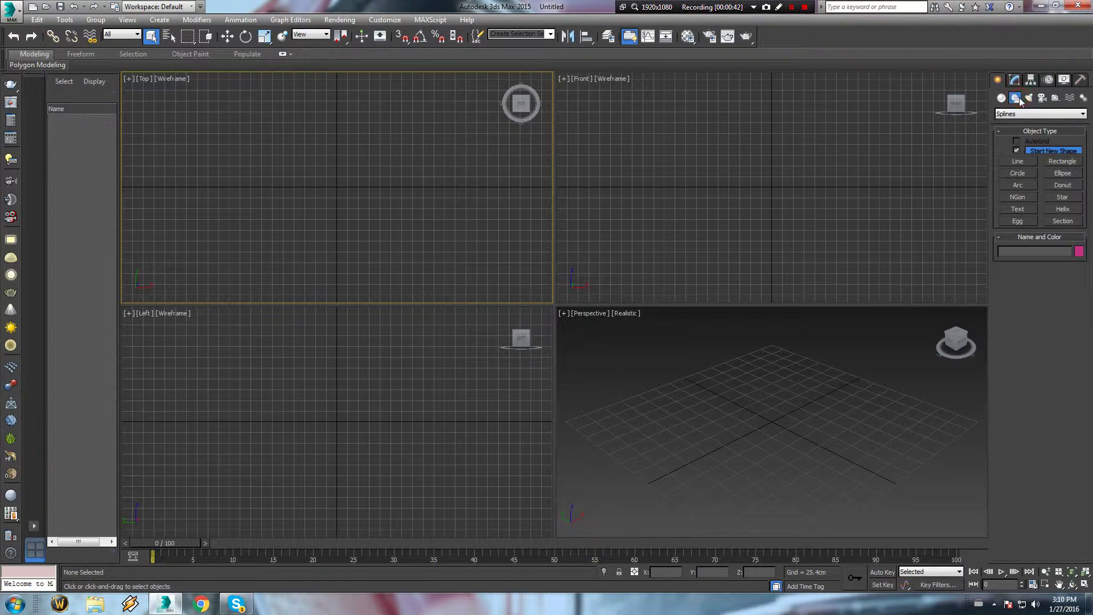
left_click(1022, 209)
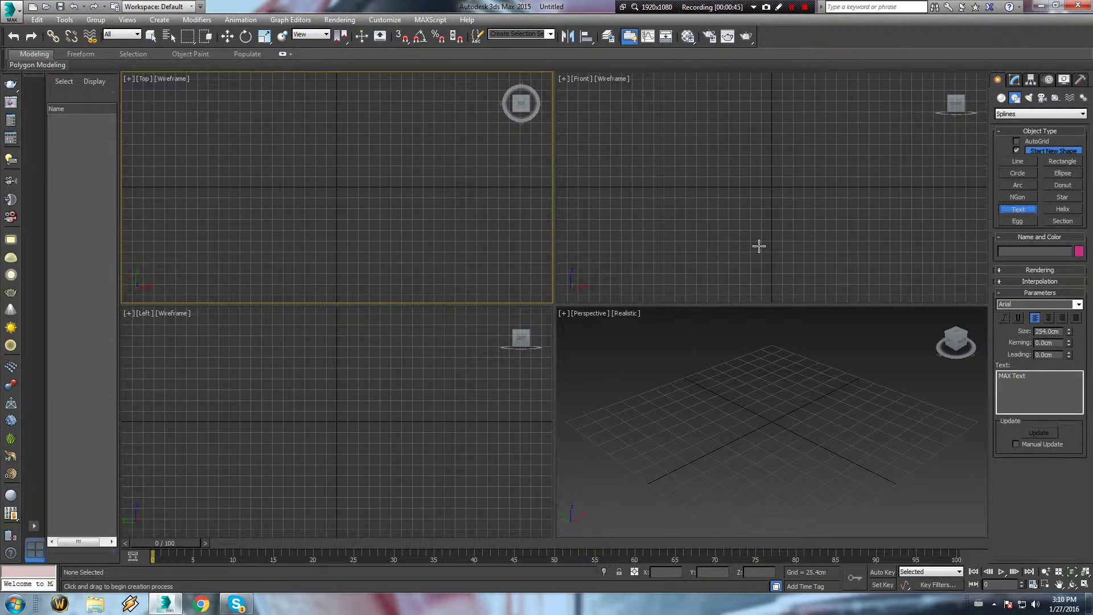
left_click_drag(829, 197, 763, 202)
right_click(773, 198)
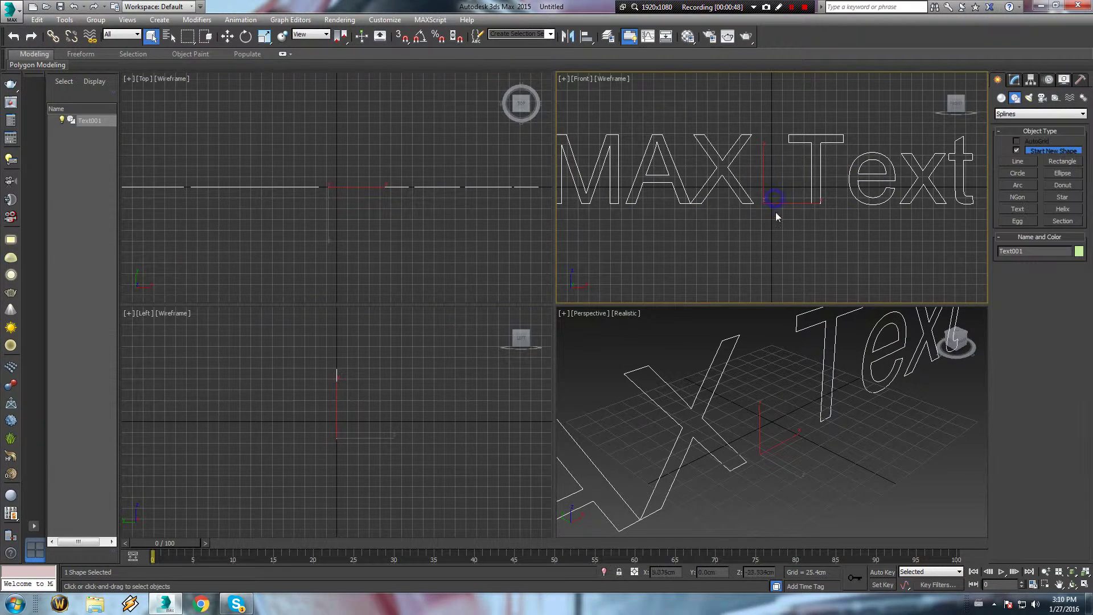
scroll(788, 128, "down", 3)
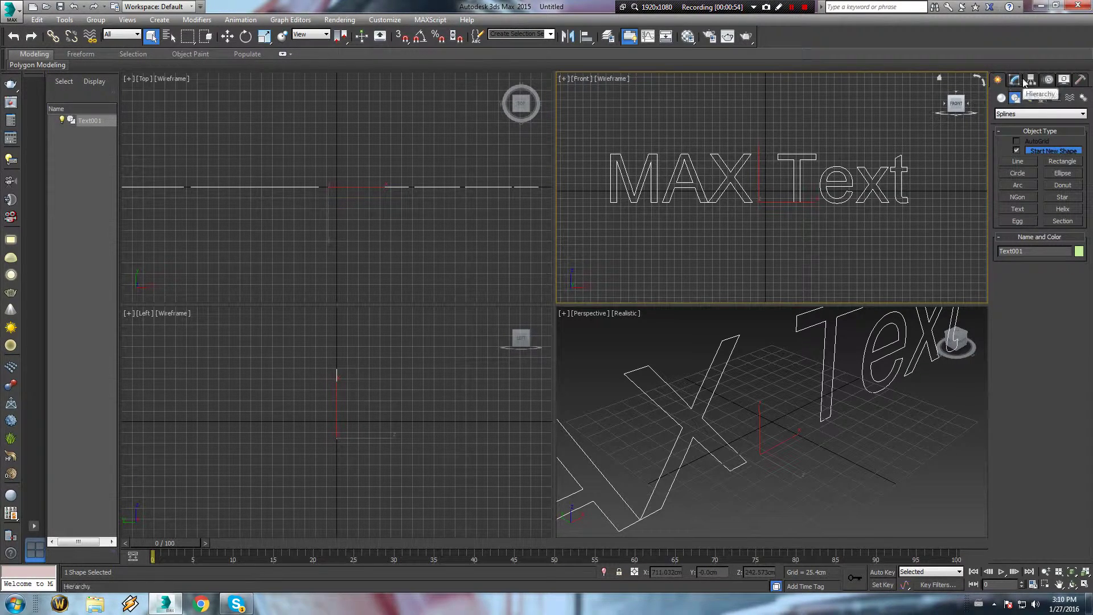
- Replace the text shape's default wording with "Logo"
left_click(869, 118)
left_click(854, 178)
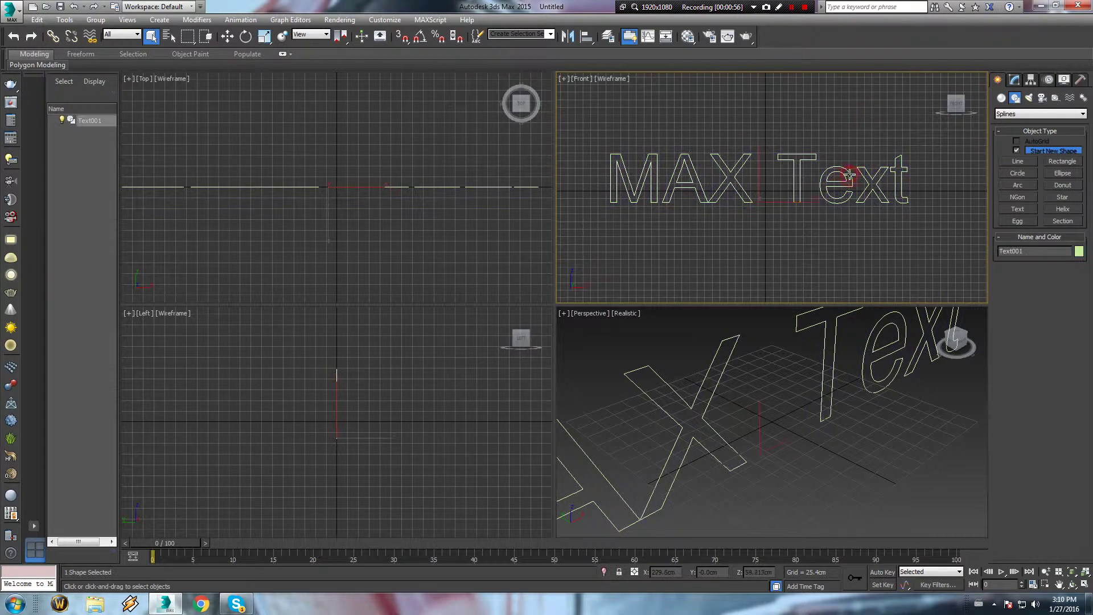
left_click(1017, 82)
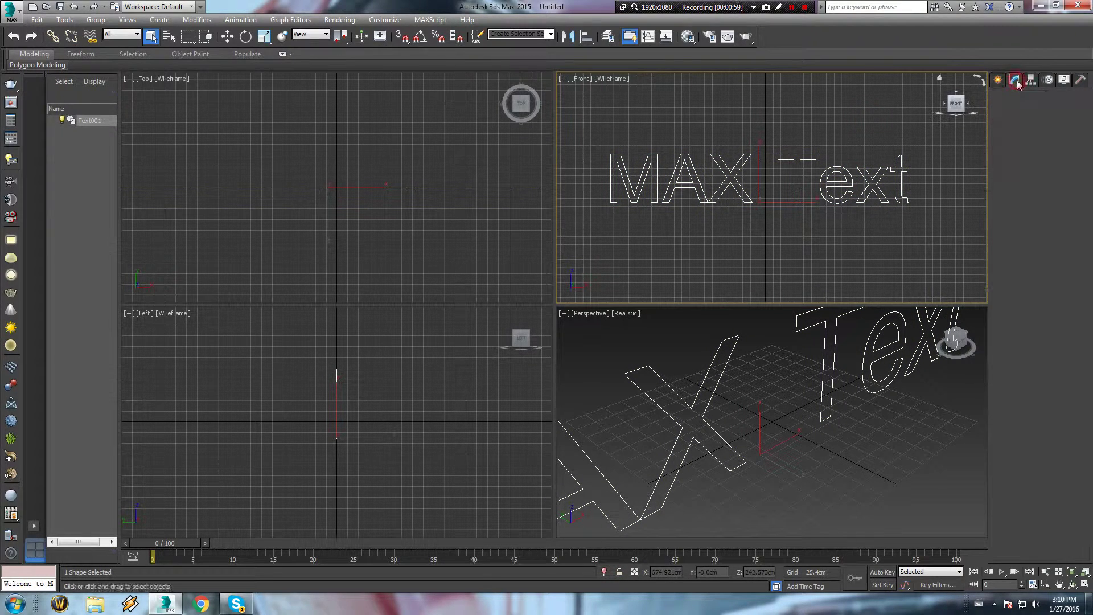
left_click_drag(1037, 338, 925, 342)
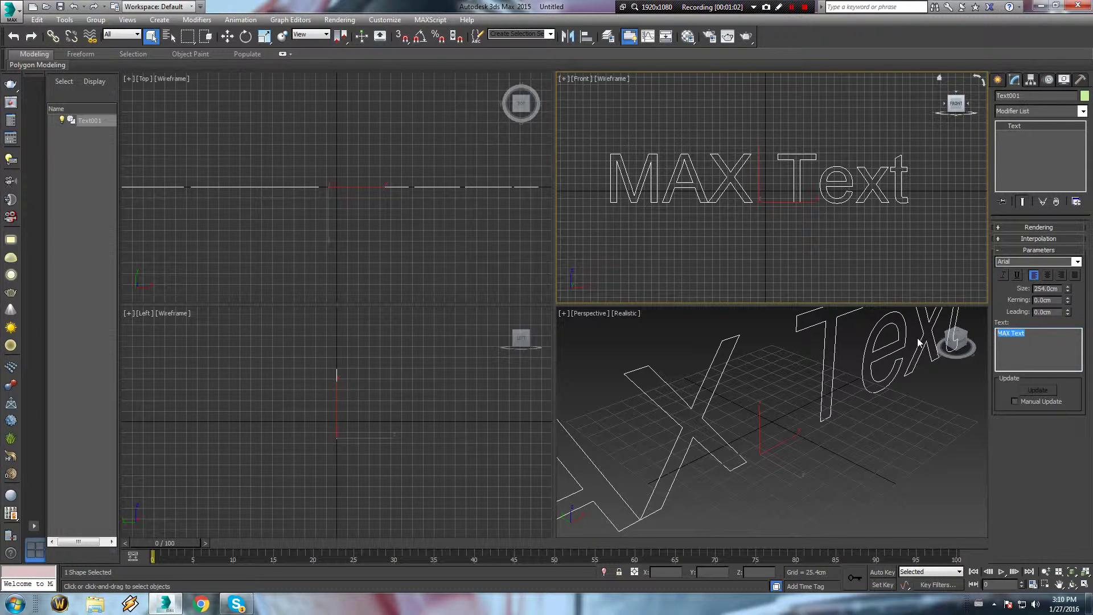
type("Logo")
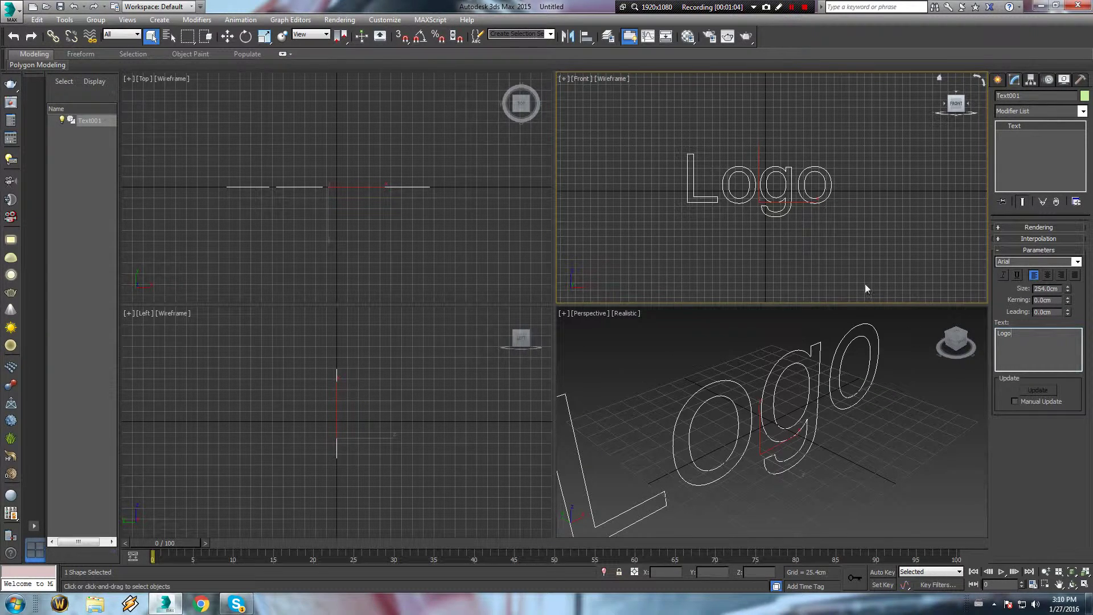
- Change the Logo text's font to Arial Black
left_click(1075, 262)
left_click(1076, 263)
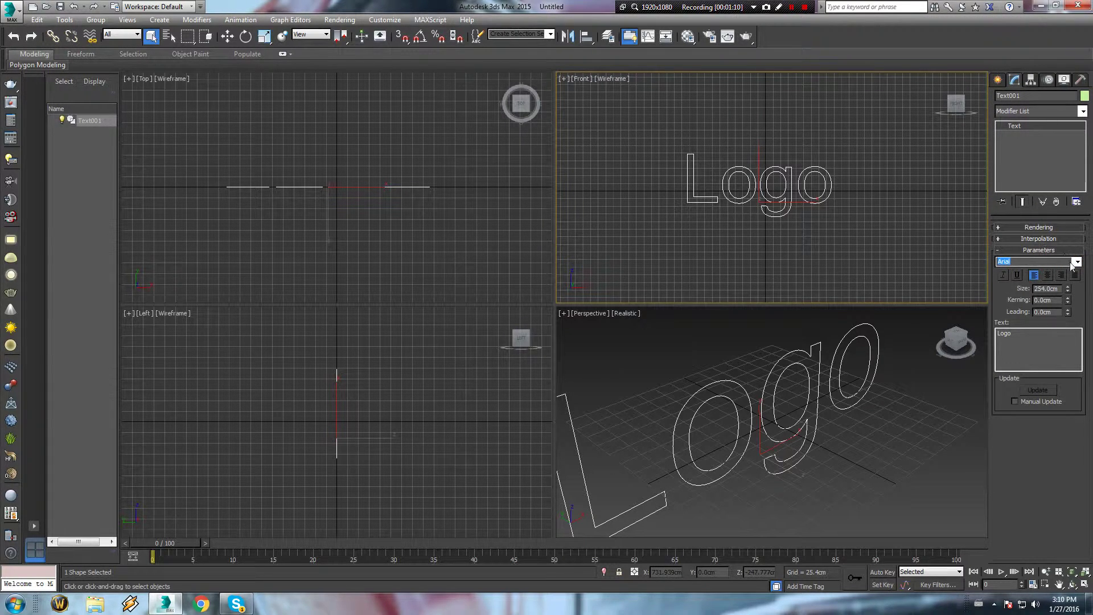
scroll(1078, 263, "down", 3)
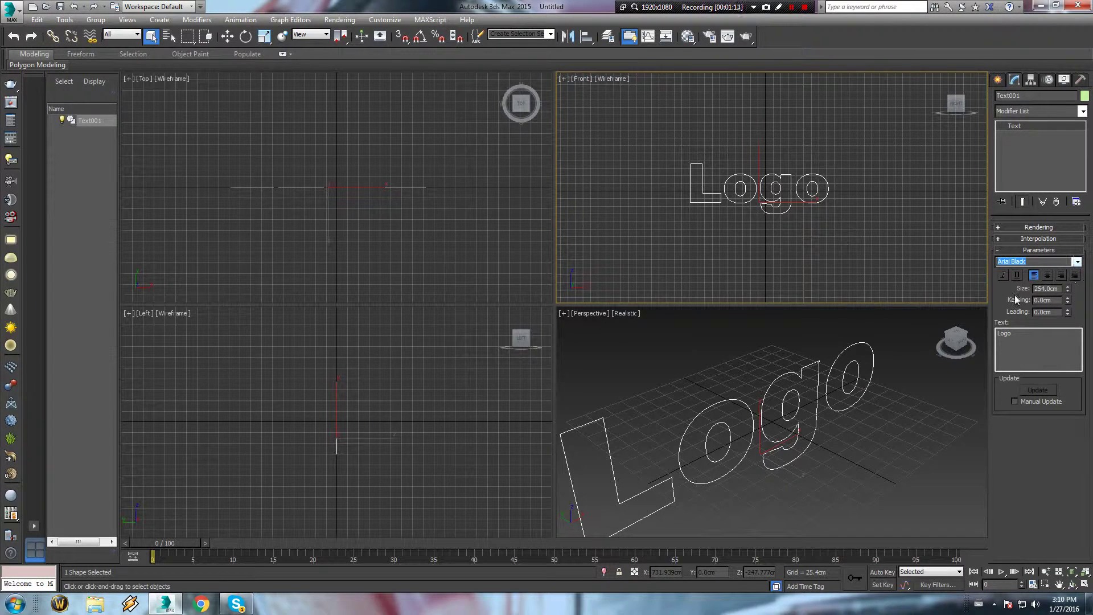
left_click(1002, 305)
right_click(733, 225)
left_click(892, 166)
- Apply a Bevel modifier to the Logo text shape
left_click(1017, 112)
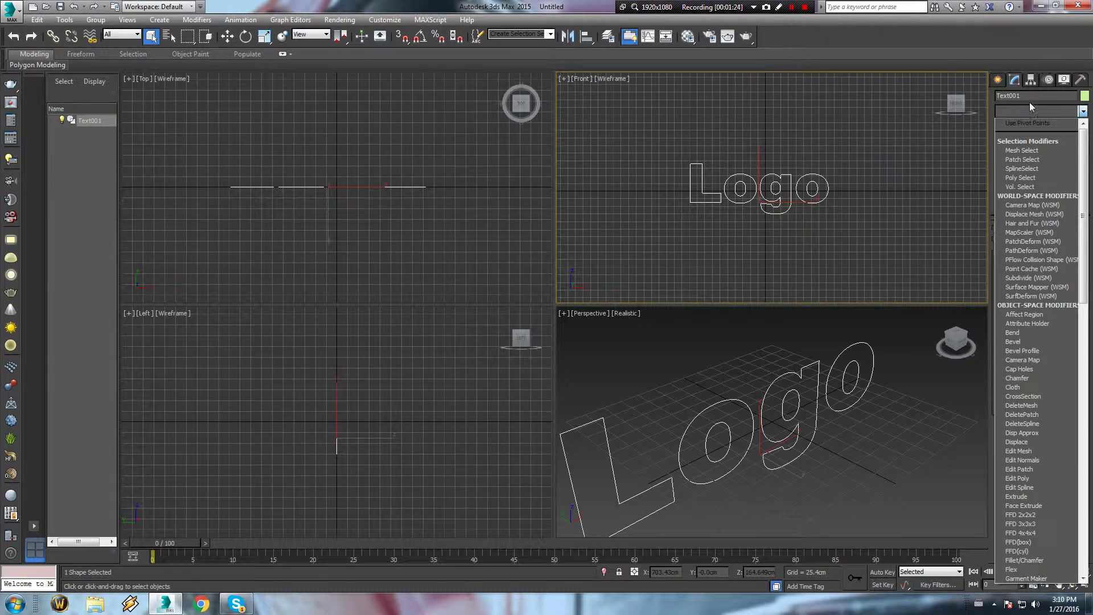
key("b")
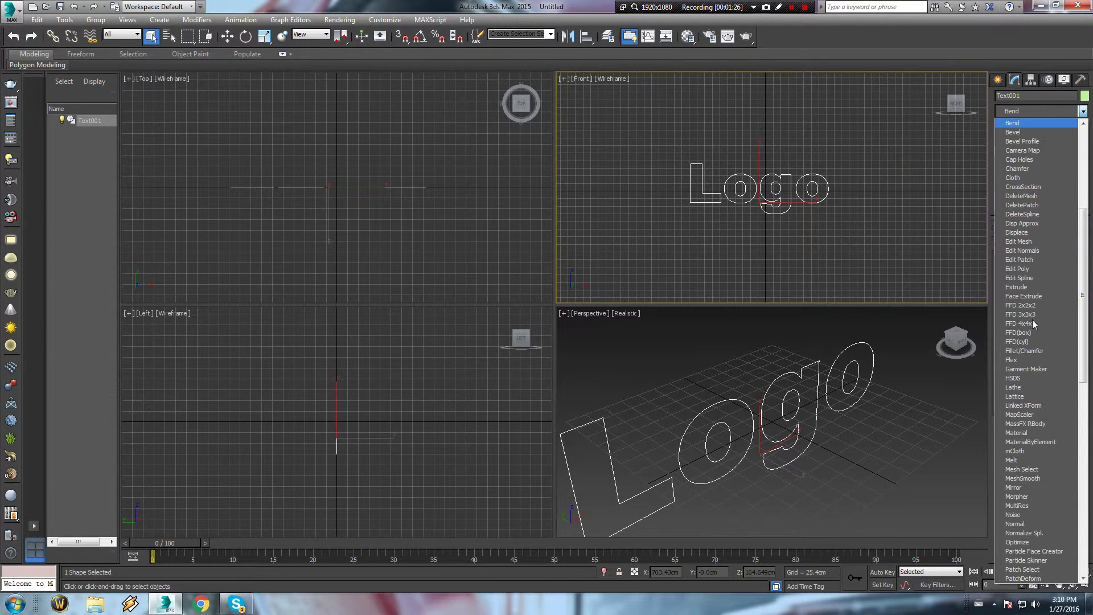
left_click(1053, 132)
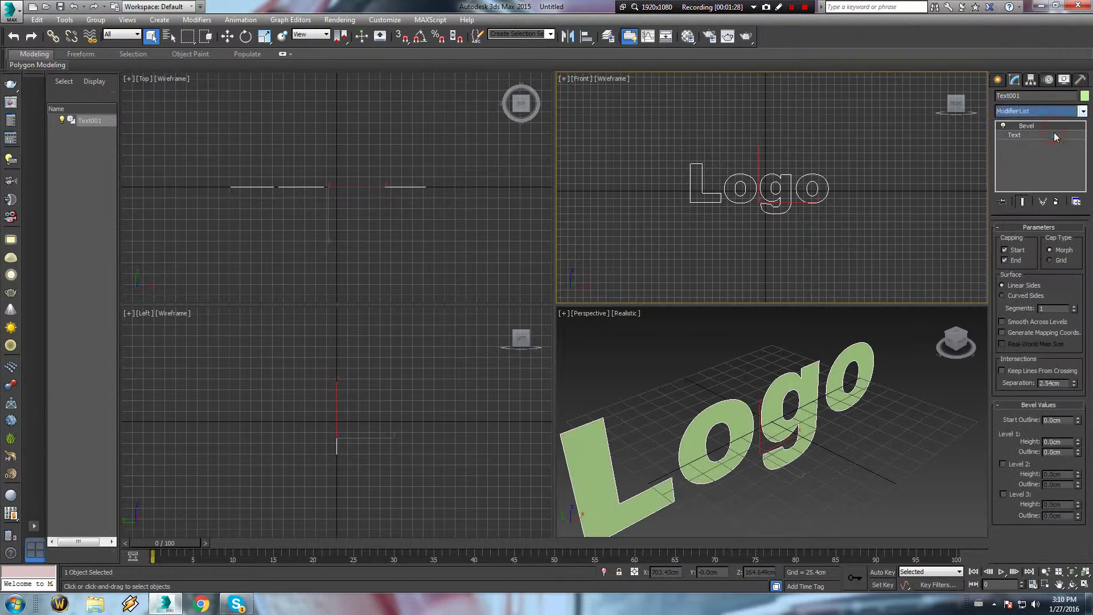
- Set the Bevel's Level 1 height to 38.1 cm to give the letters depth, working in a maximized Perspective view
middle_click_drag(664, 420, 705, 415)
key("alt+w")
key("ctrl+r")
left_click_drag(575, 279, 612, 276)
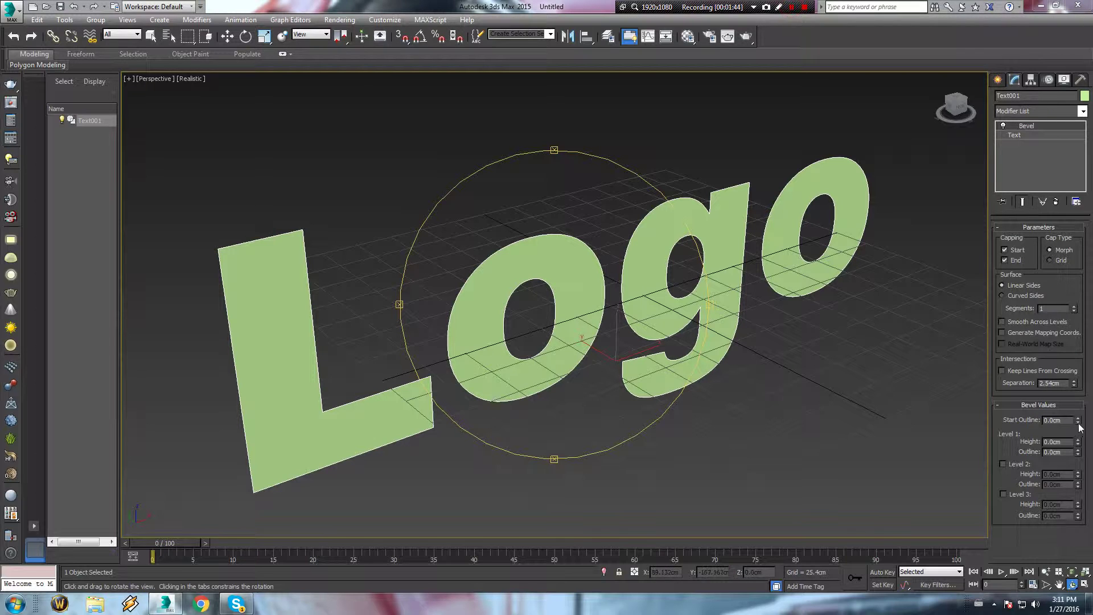
mouse_move(1079, 443)
left_mouse_down()
mouse_move(1083, 411)
mouse_move(1078, 456)
left_mouse_up()
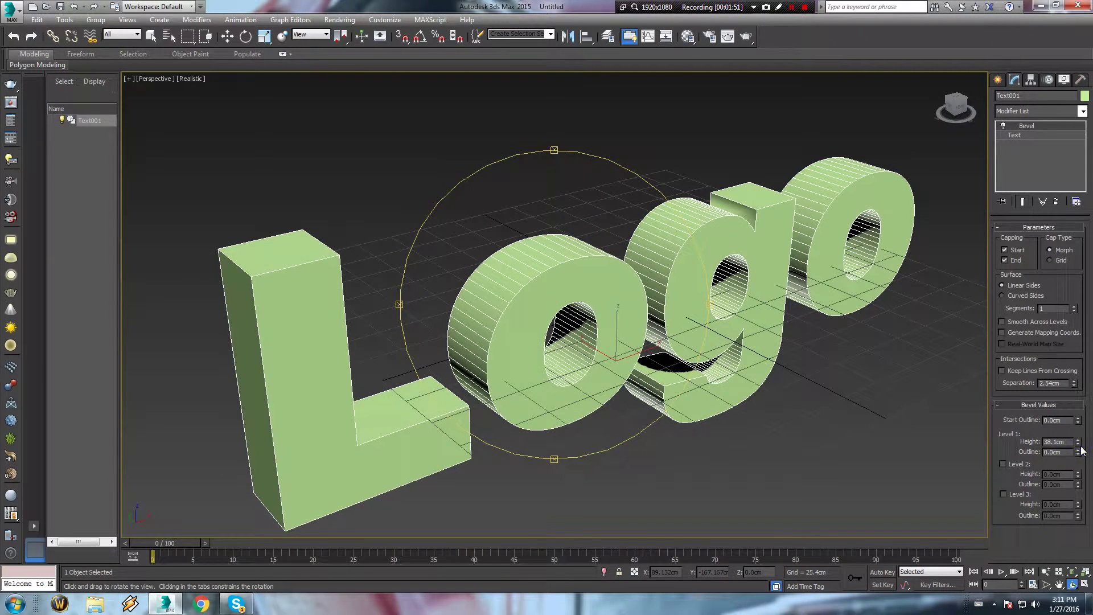
- Enable the Bevel's Level 2 and set its height to 2.54 cm and its outline to -2.54 cm
left_click(1003, 464)
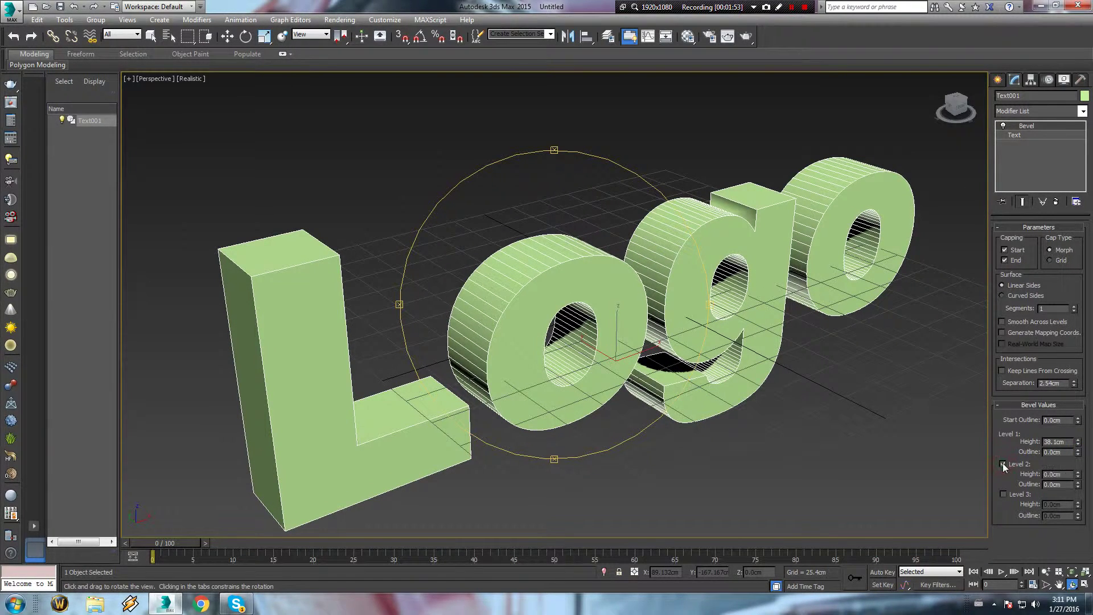
left_click(1077, 473)
left_click(1079, 477)
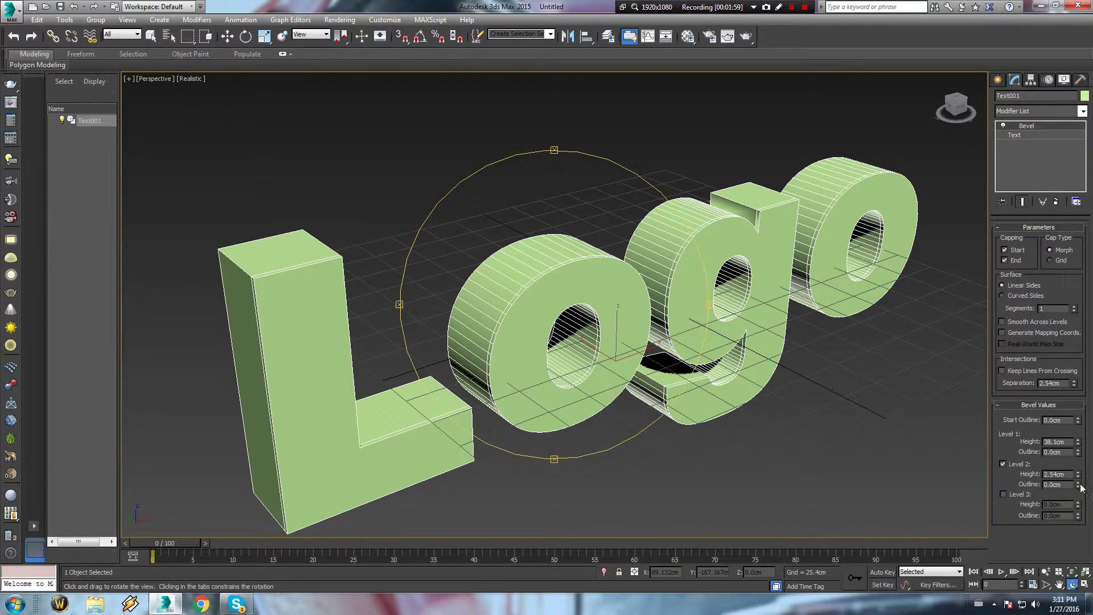
left_click(1078, 483)
left_click(1078, 487)
left_click(1078, 487)
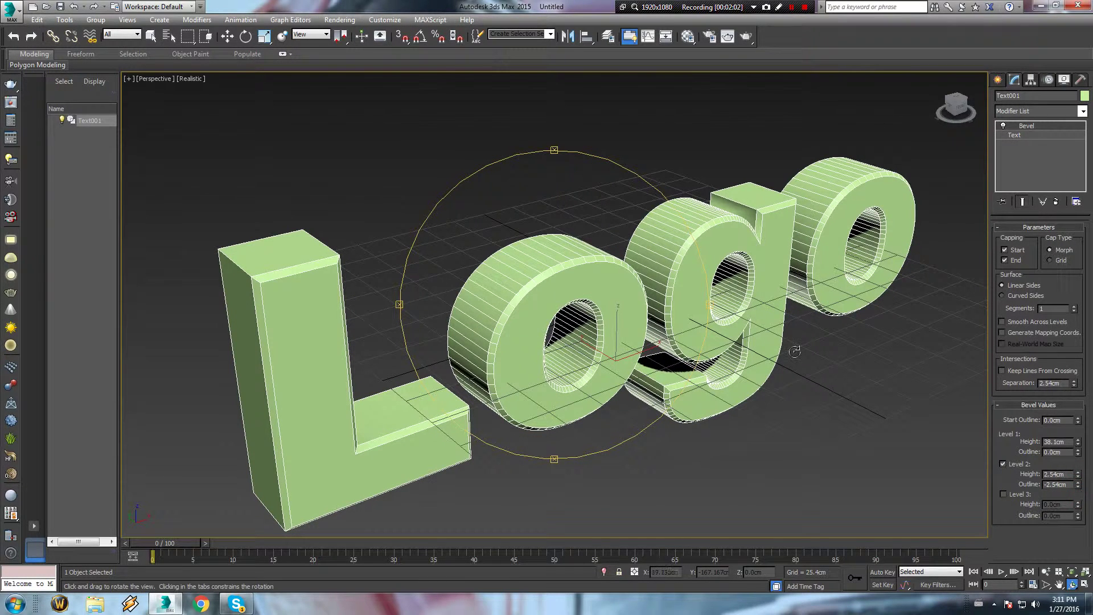
- Enable the Bevel's Level 3, keeping its height at 0 cm and setting its outline to -5.08 cm
left_click_drag(766, 340, 774, 279)
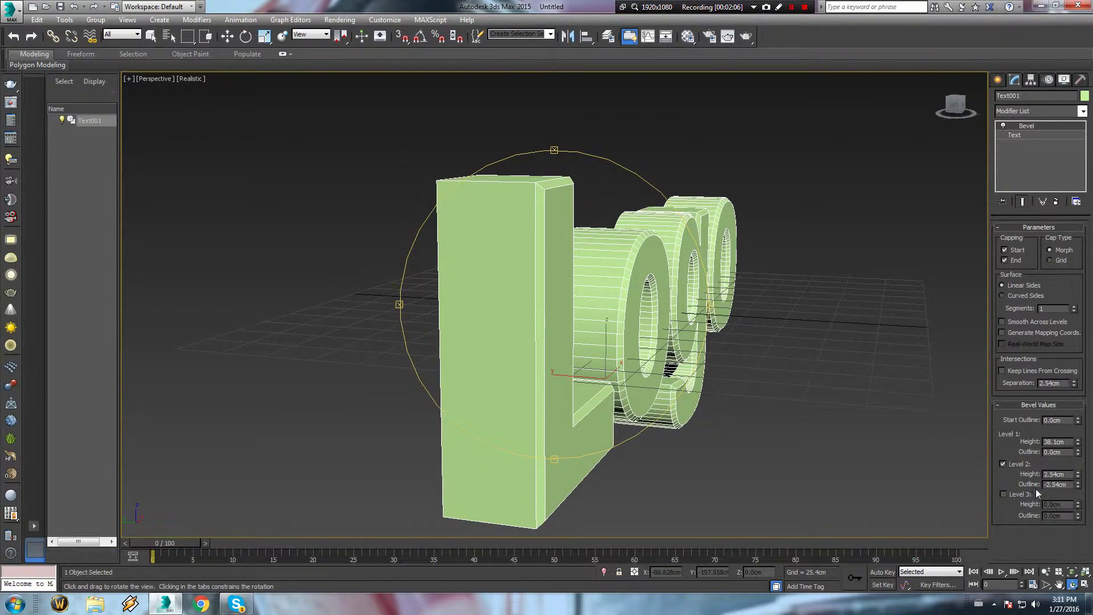
left_click_drag(675, 303, 626, 306)
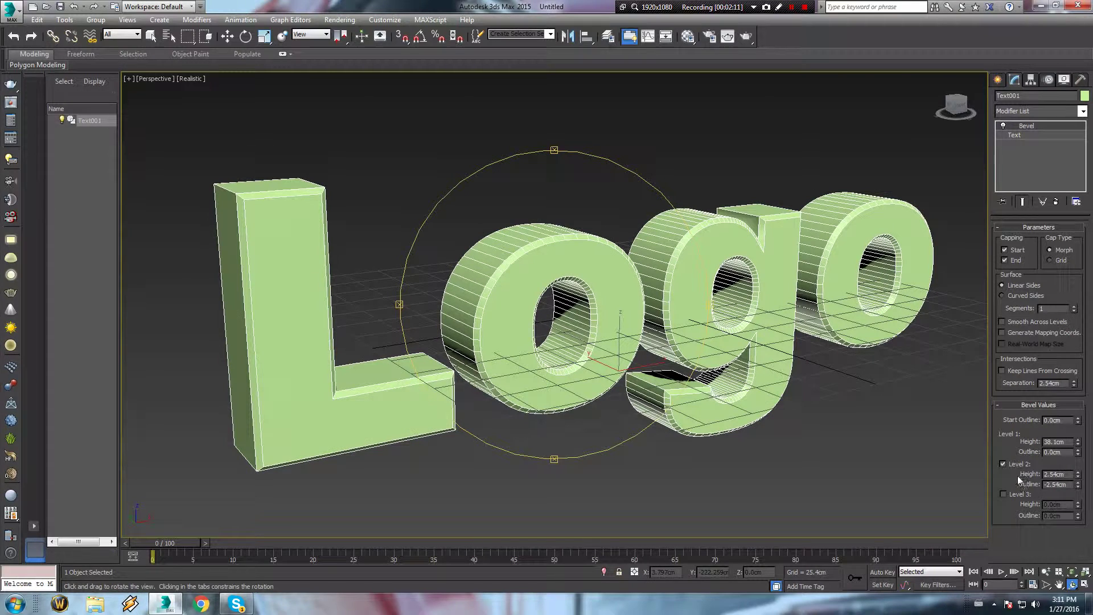
left_click(1003, 494)
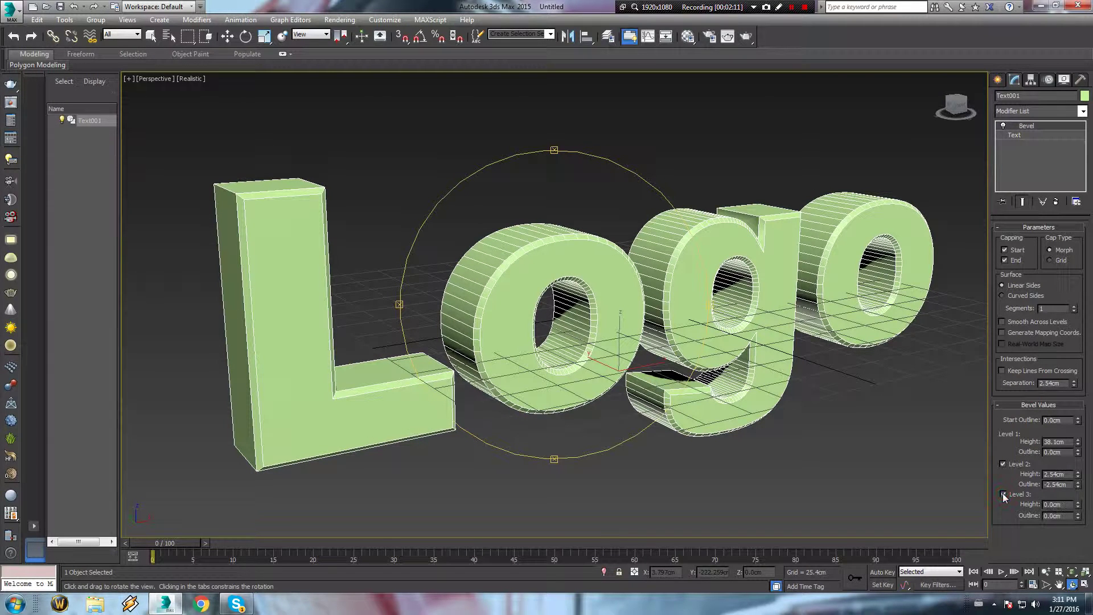
left_click(1078, 502)
right_click(1078, 505)
left_click(1078, 518)
left_click(1078, 518)
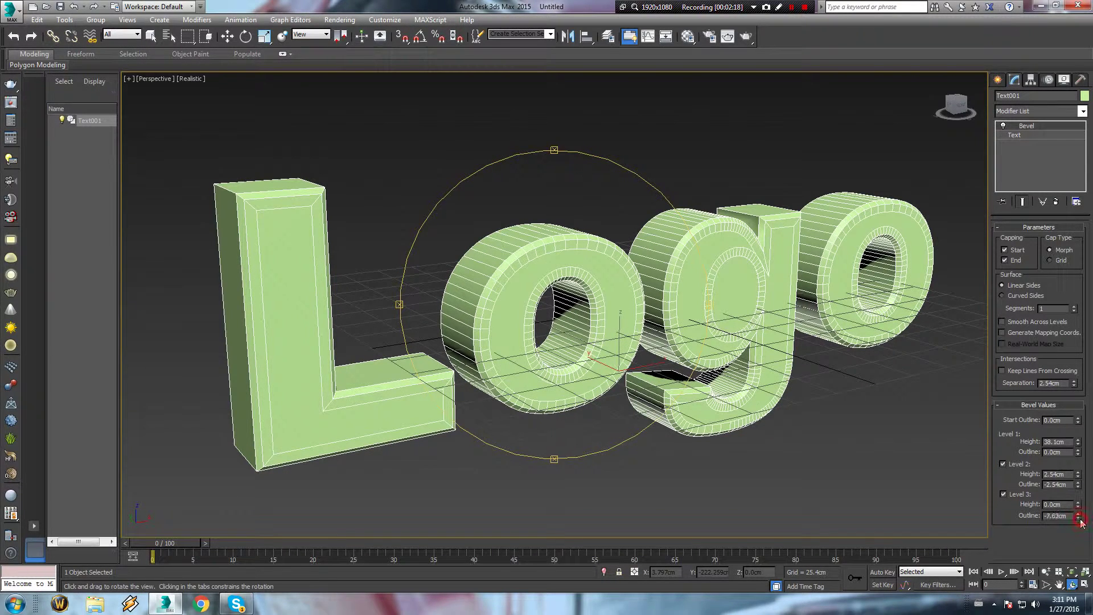
left_click(1078, 518)
left_click(1078, 513)
left_click(1078, 513)
- Recess the letter faces by setting the Bevel's Level 3 height and outline to -2.54 cm each
left_click_drag(683, 333, 721, 342)
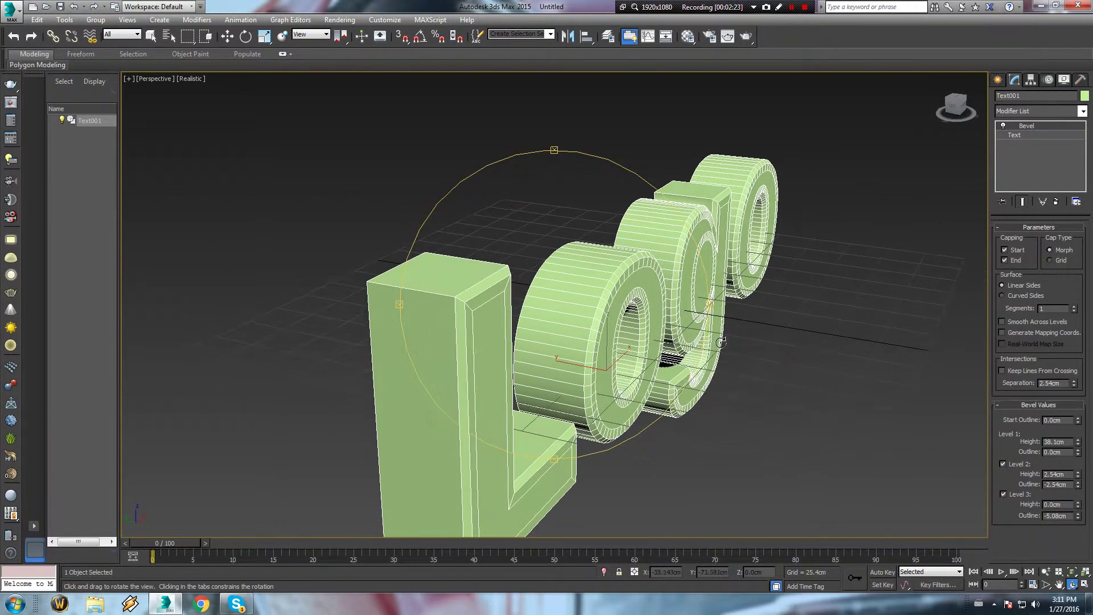
left_click(1077, 506)
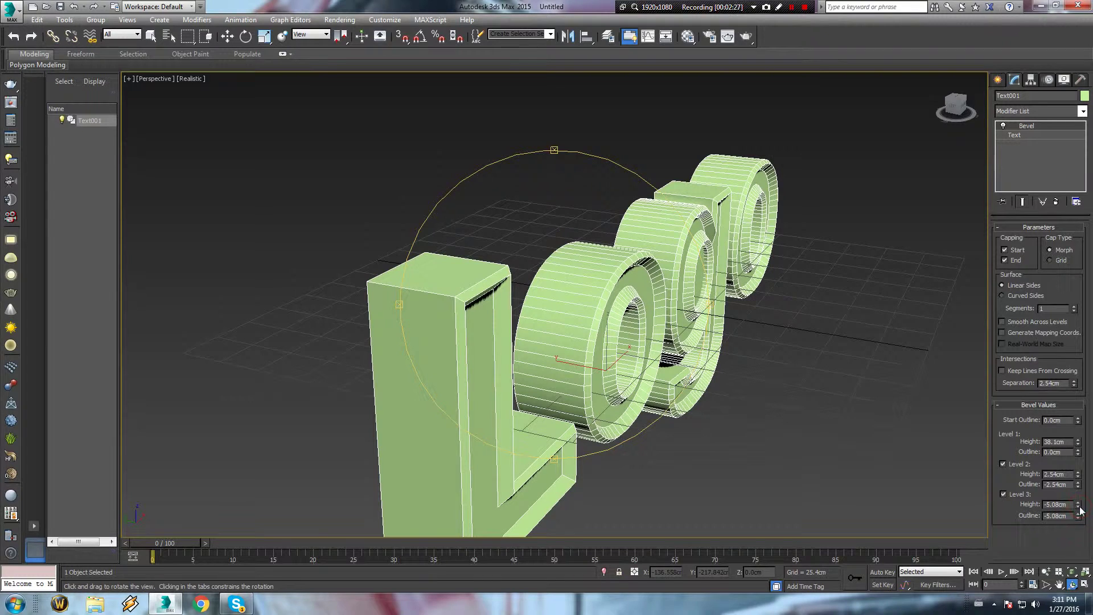
left_click(1078, 502)
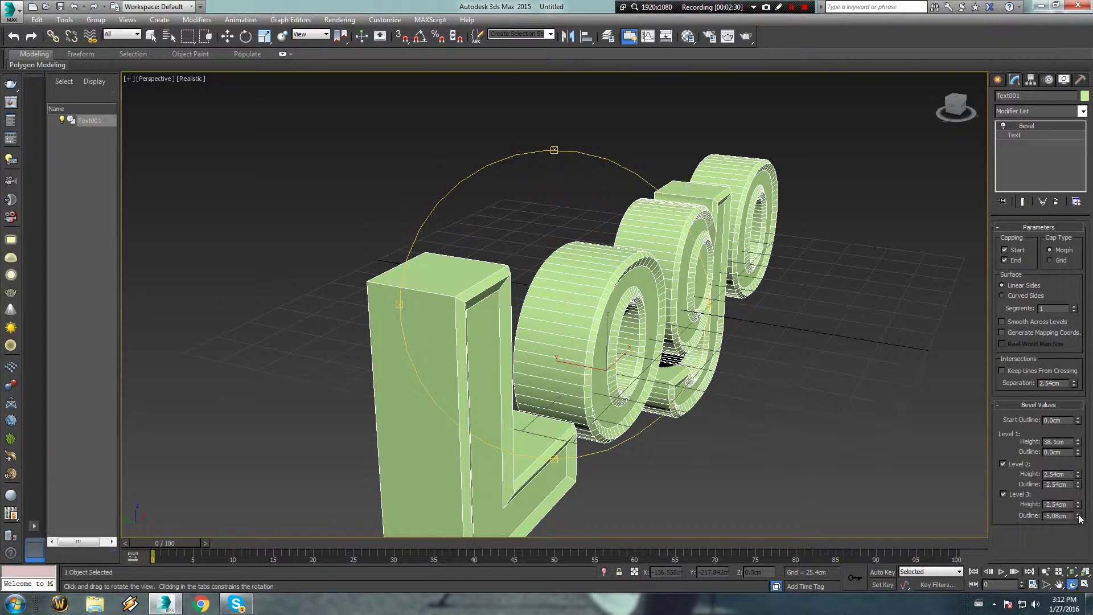
left_click(1078, 514)
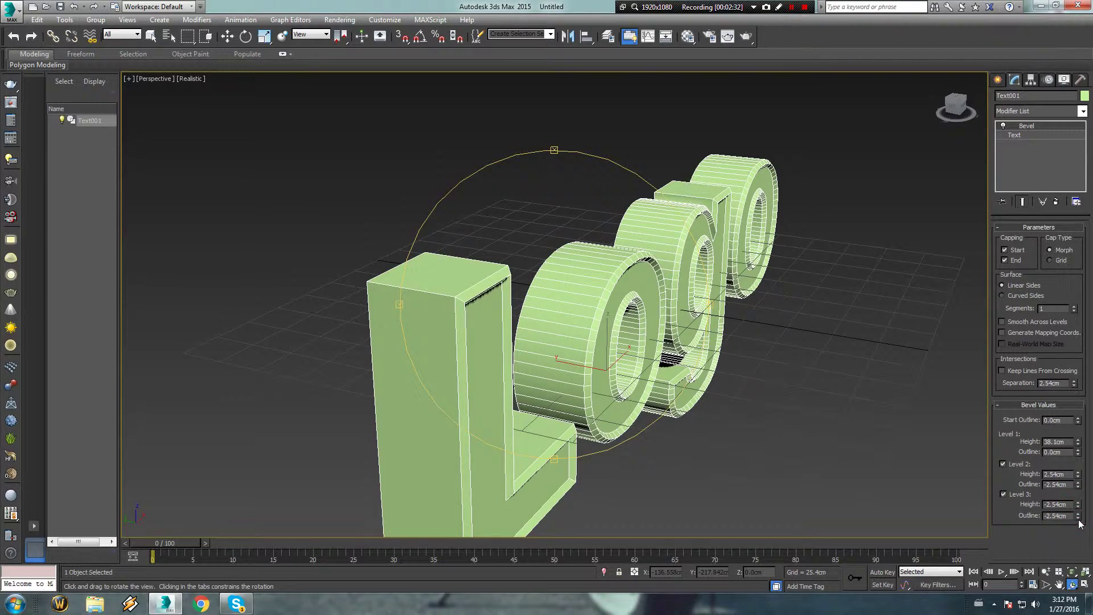
- Run a quick test render of the beveled Logo text and close the render window
left_click_drag(643, 299, 599, 289)
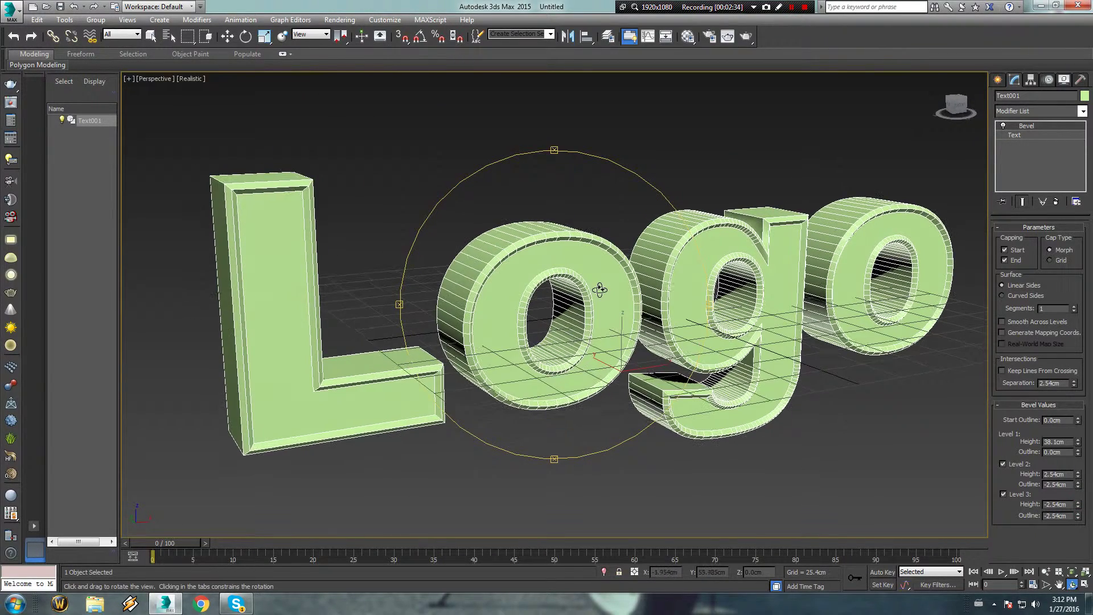
key("shift+q")
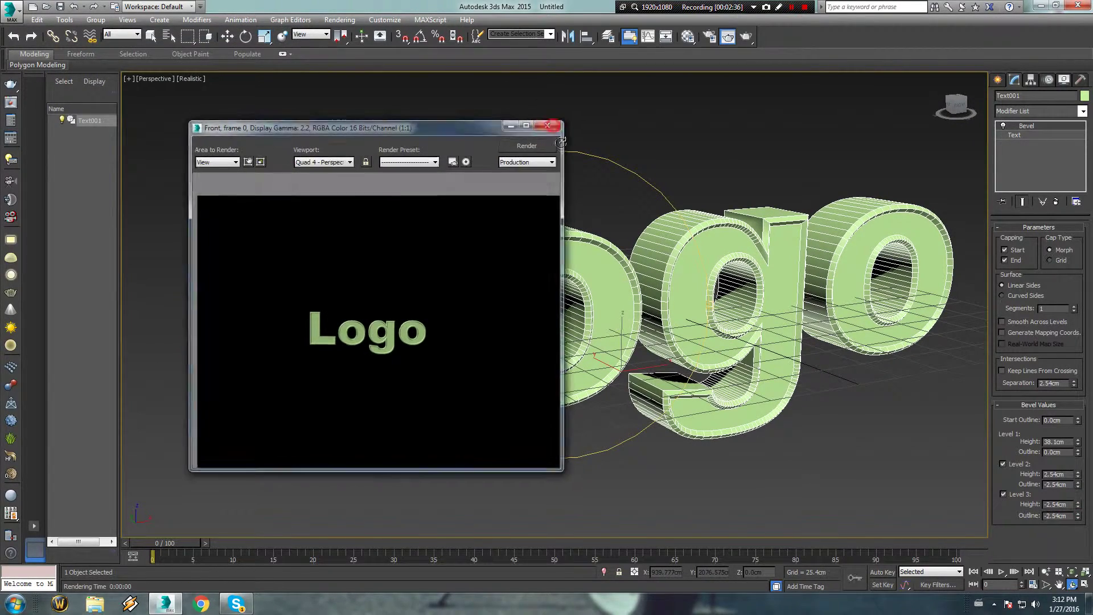
left_click(553, 127)
- Set the render output size to 1000 × 1000, render the Perspective view, and close the render windows after viewing the image
key("alt+w")
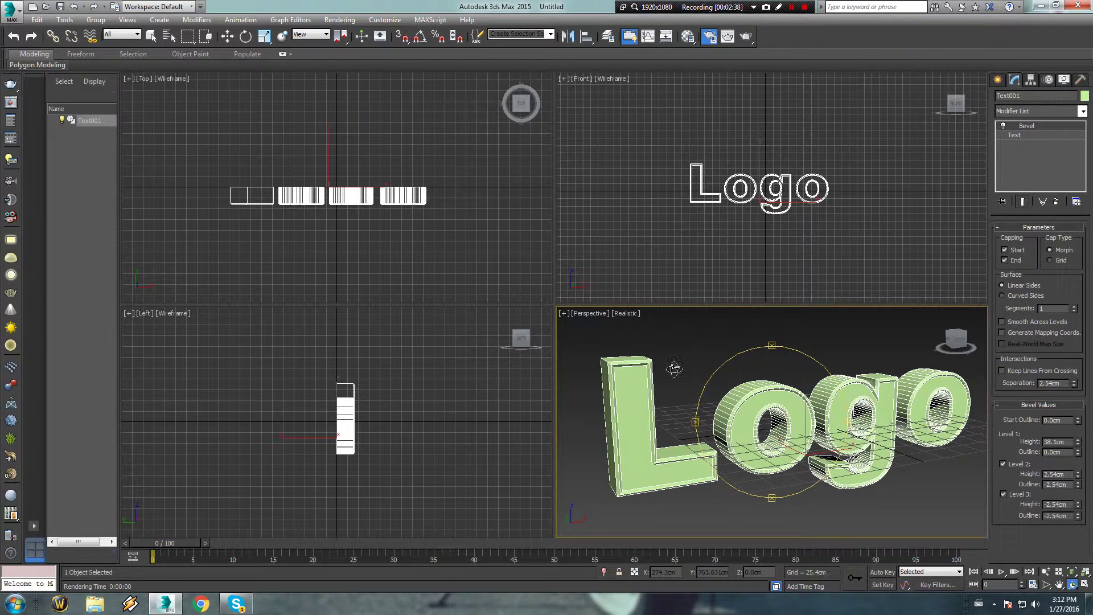
key("F10")
double_click(440, 244)
type("100")
type("1000")
left_click(441, 241)
type("0")
left_click(519, 380)
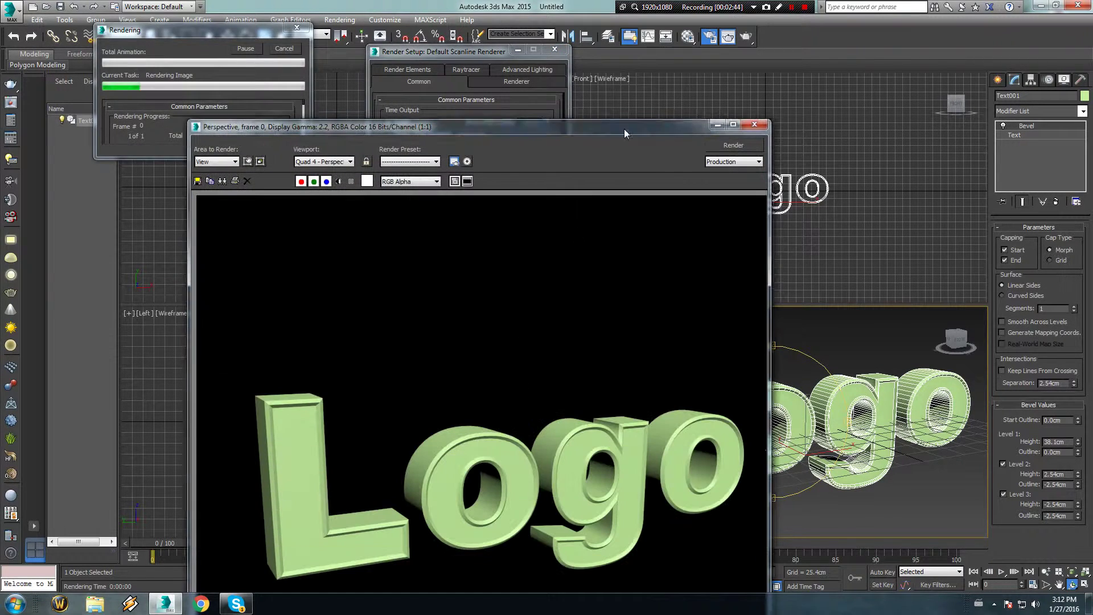
left_click_drag(618, 128, 618, 26)
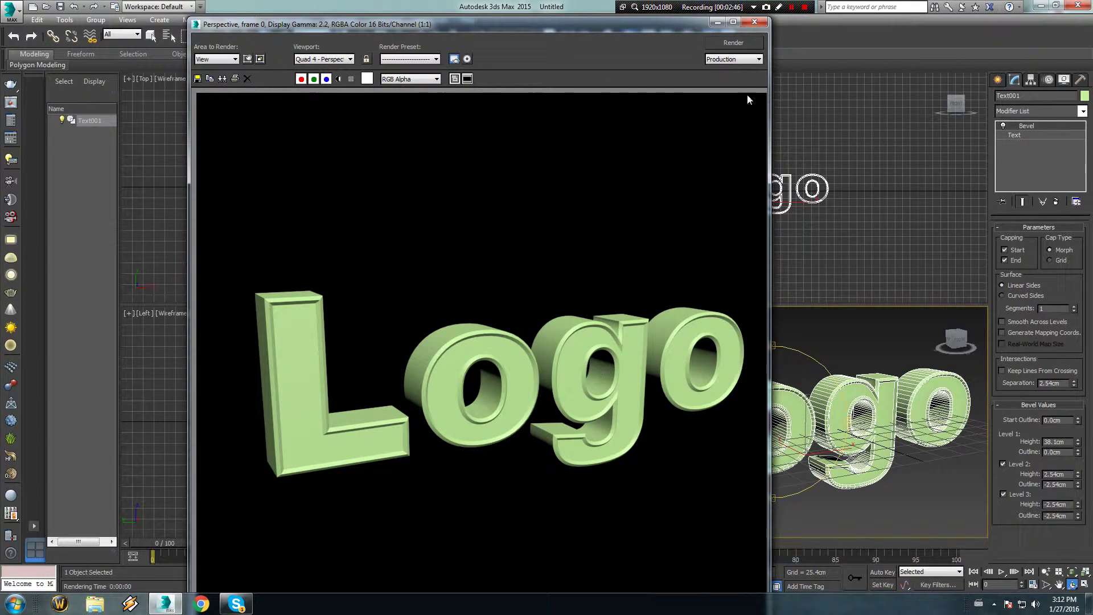
left_click(754, 22)
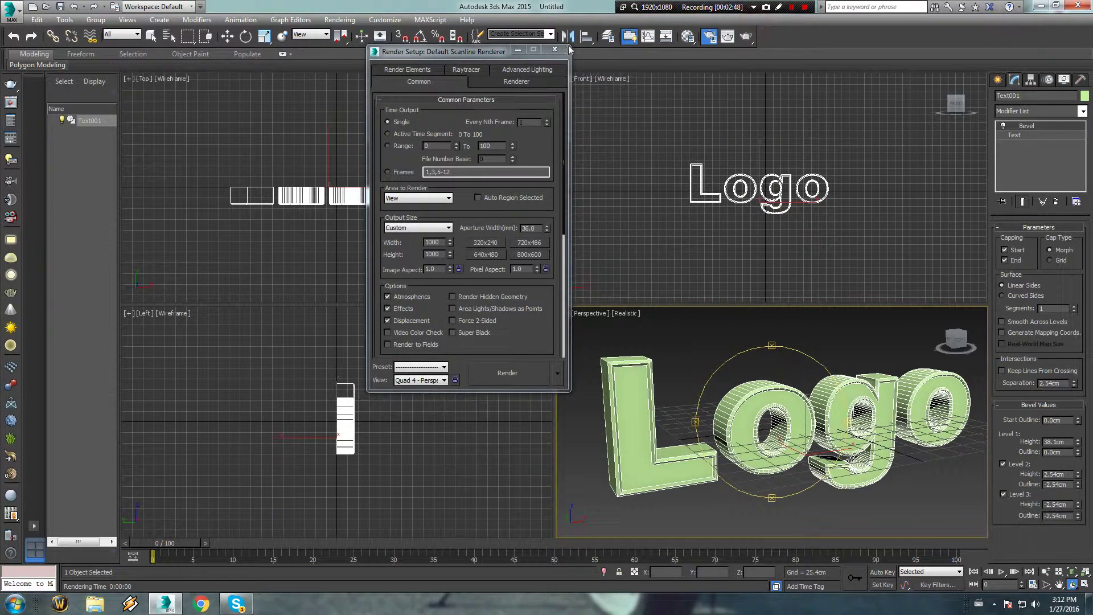
left_click(561, 44)
- Create a PArray particle system in the Top view with an icon size of about 494.56 cm
left_click(640, 252)
left_click(691, 342)
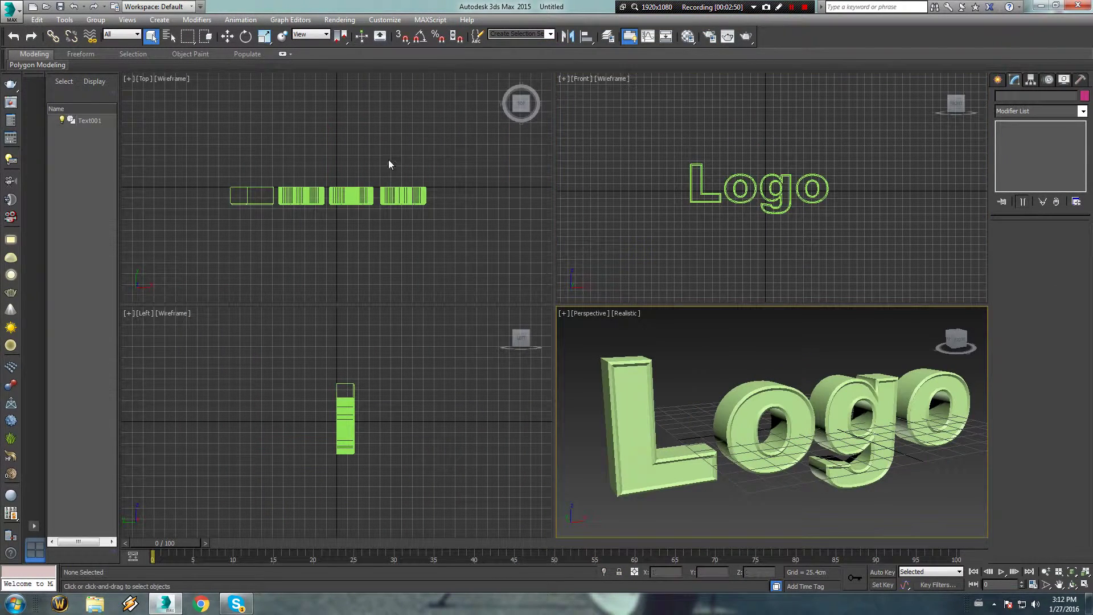
left_click(997, 80)
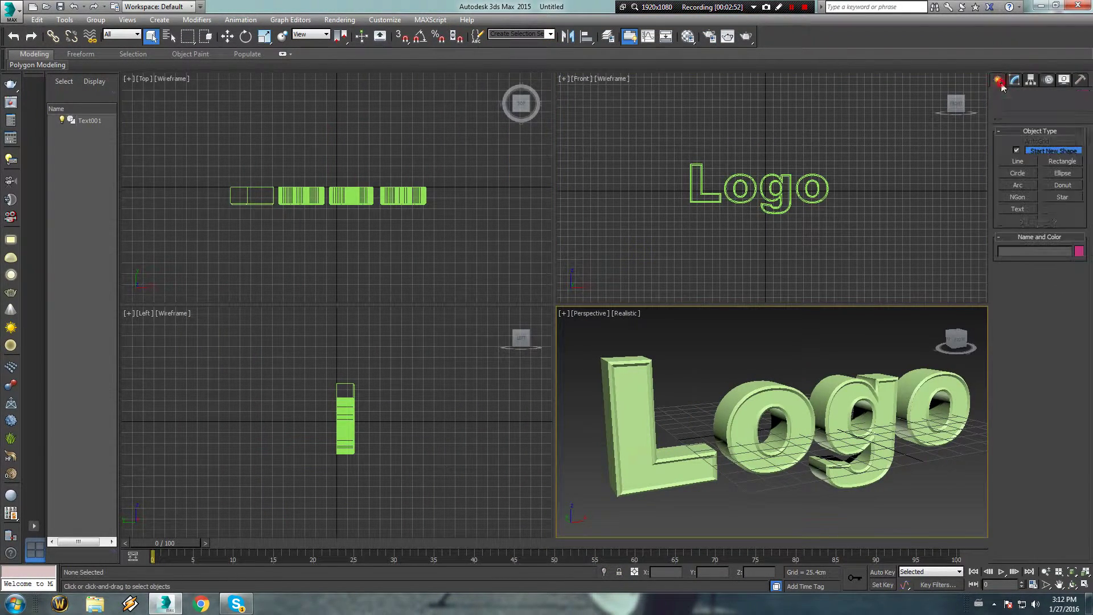
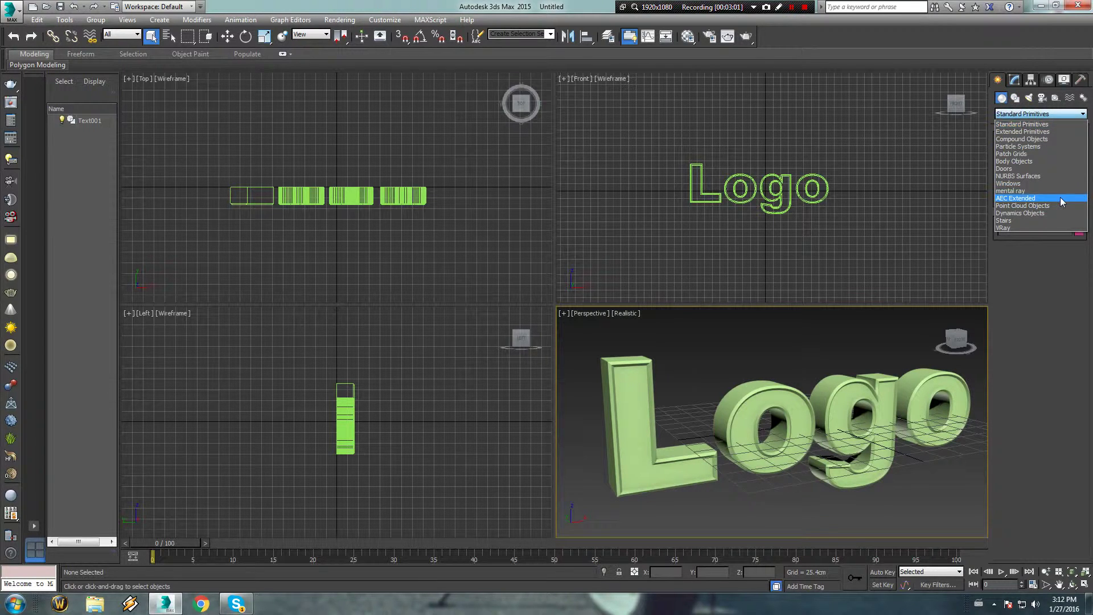
left_click(1059, 146)
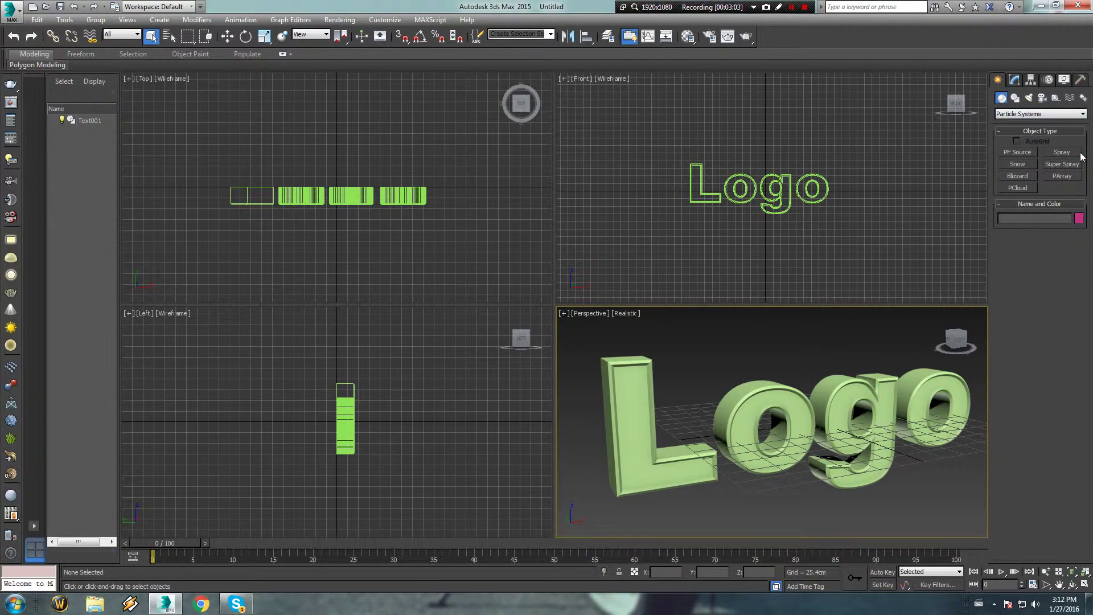
left_click(1062, 177)
left_click_drag(228, 117, 325, 180)
scroll(325, 180, "down", 2)
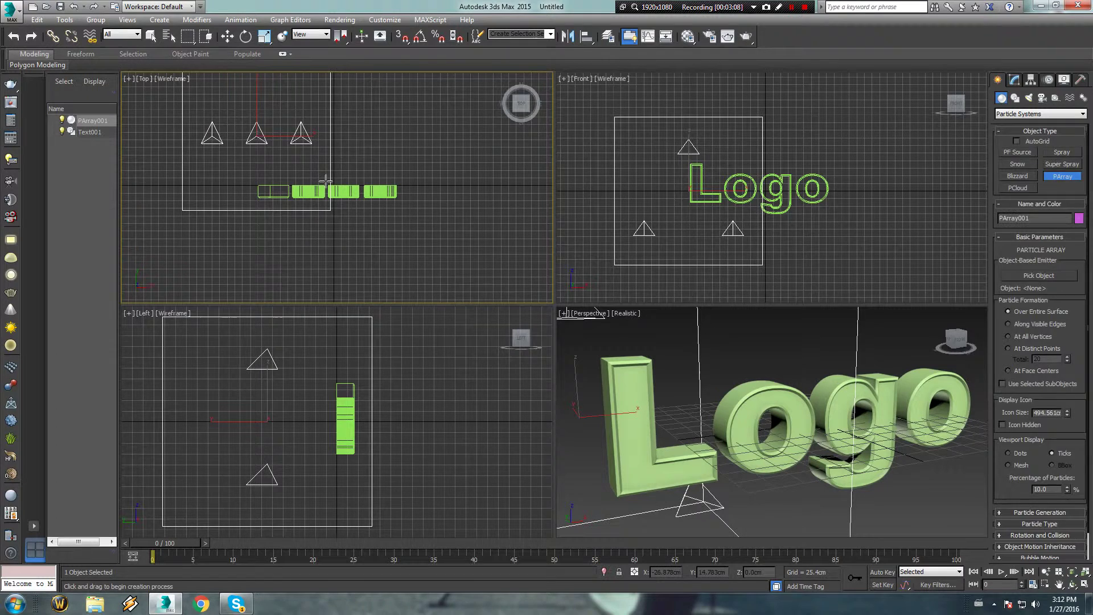
- Move the particle array icon over the Logo text, centring it along the word and raising it above the letters
key("w")
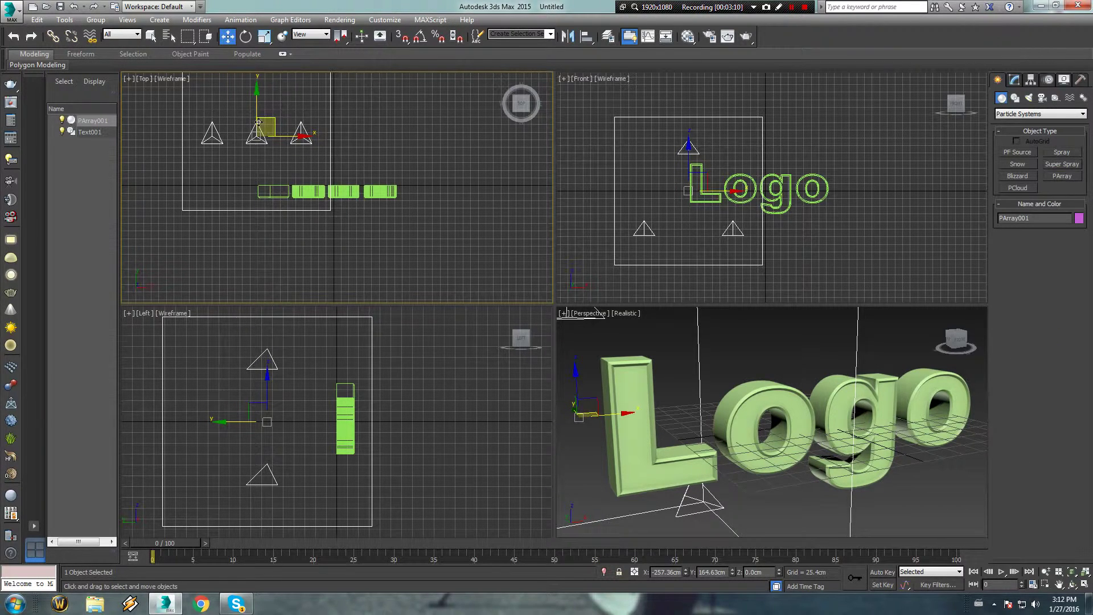
left_click_drag(271, 119, 342, 141)
left_click_drag(761, 162, 765, 113)
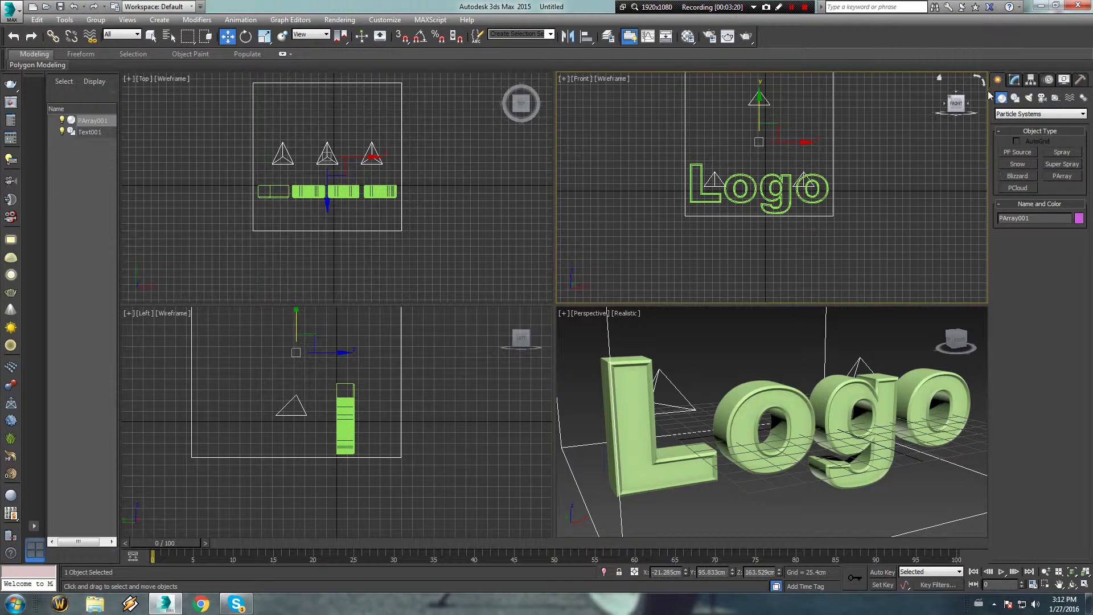
- Assign the beveled Logo text as the particle array's object-based emitter
left_click(1015, 80)
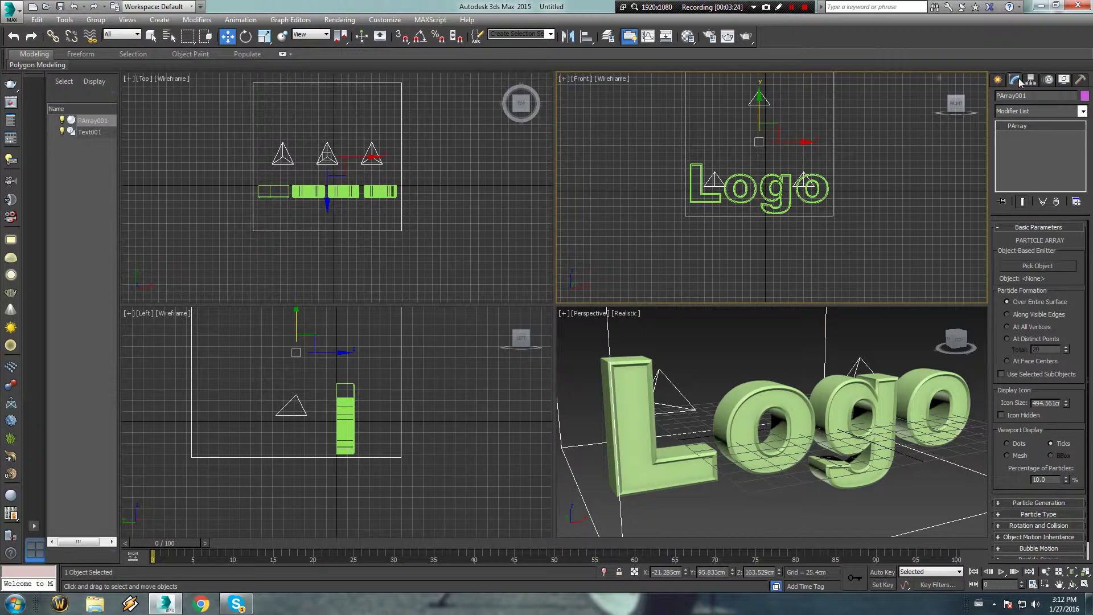
left_click(1045, 266)
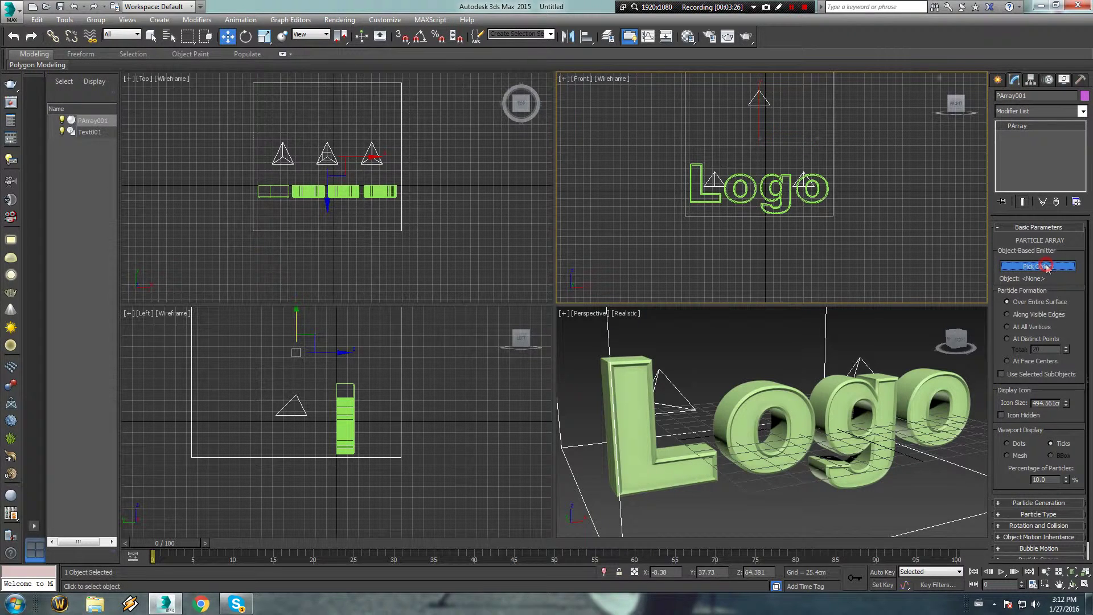
left_click(894, 385)
- Load the saved Blast preset into the particle array
scroll(1080, 344, "down", 1)
left_click(1033, 553)
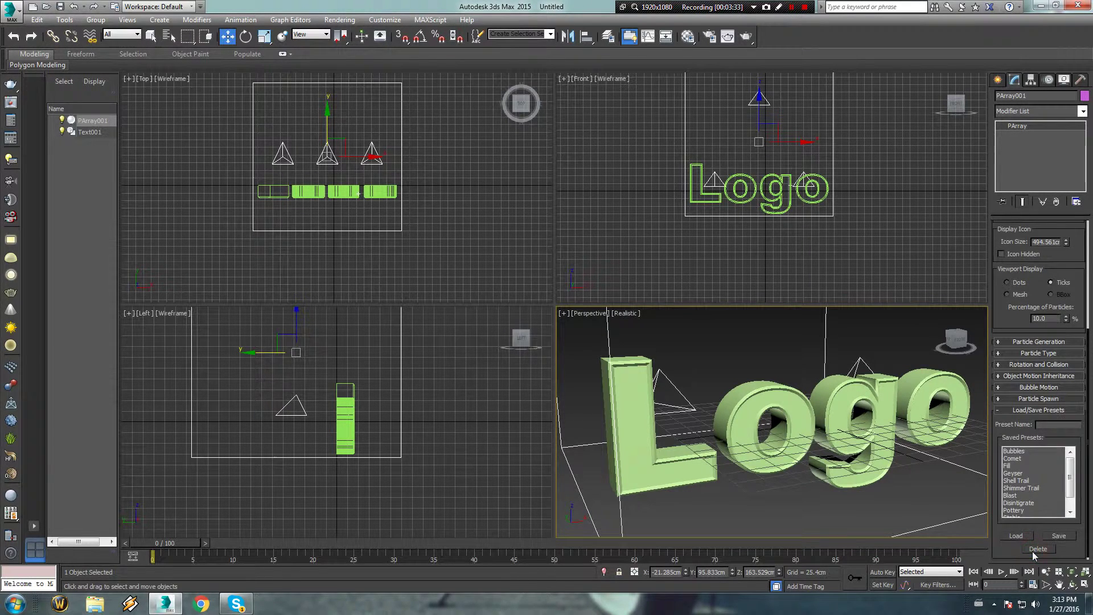
left_click(1019, 496)
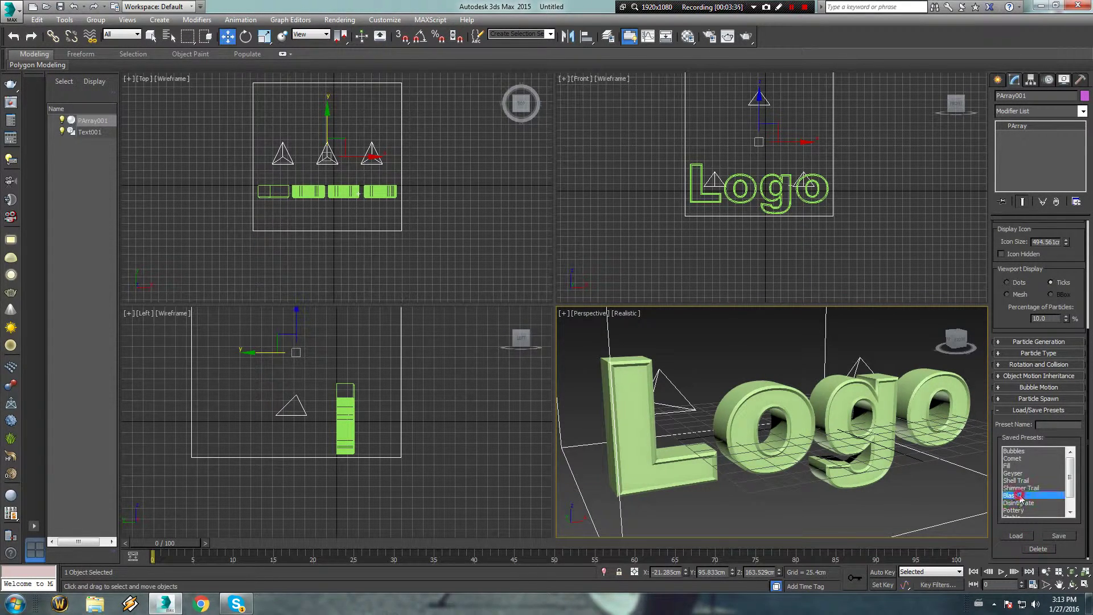
scroll(1018, 490, "down", 1)
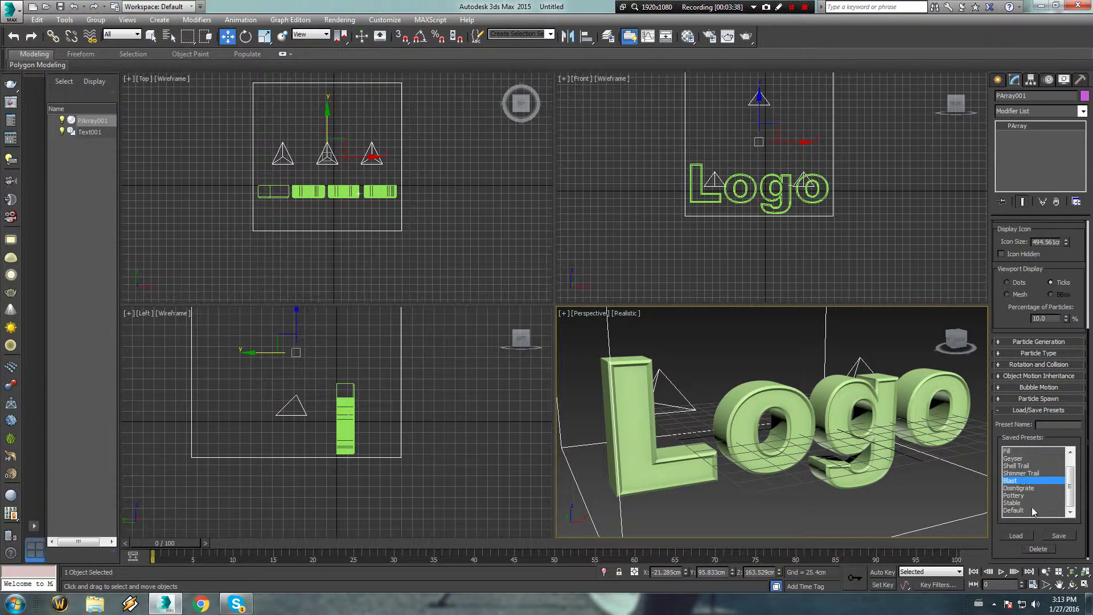
left_click(1023, 535)
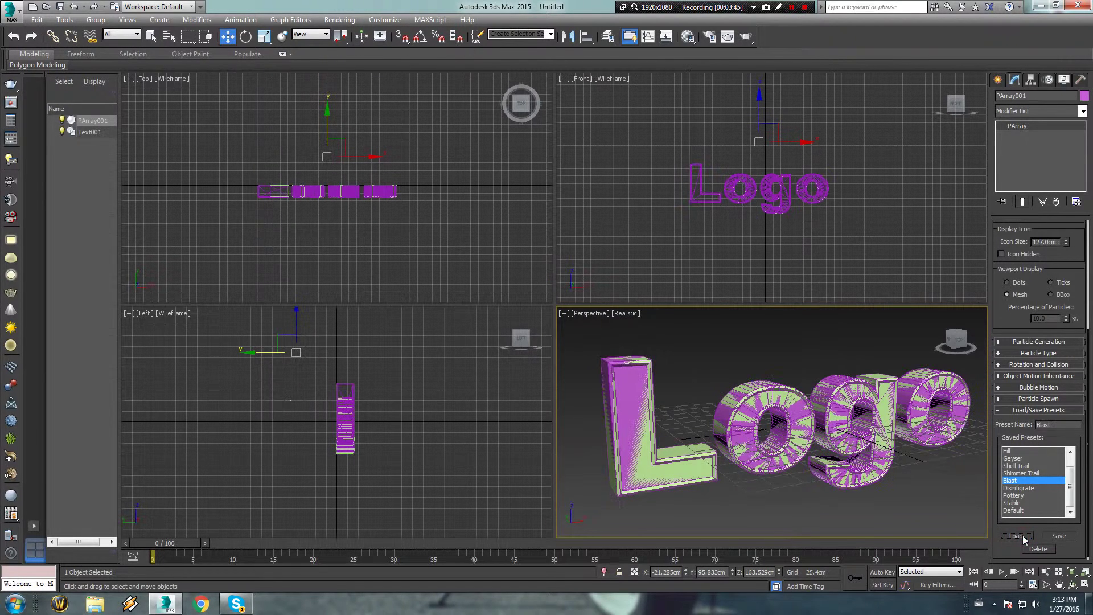
- Scrub the animation to frame 6 and back to frame 1 in a maximized Perspective view to preview the blast
left_click_drag(160, 544, 200, 545)
key("w")
key("alt+w")
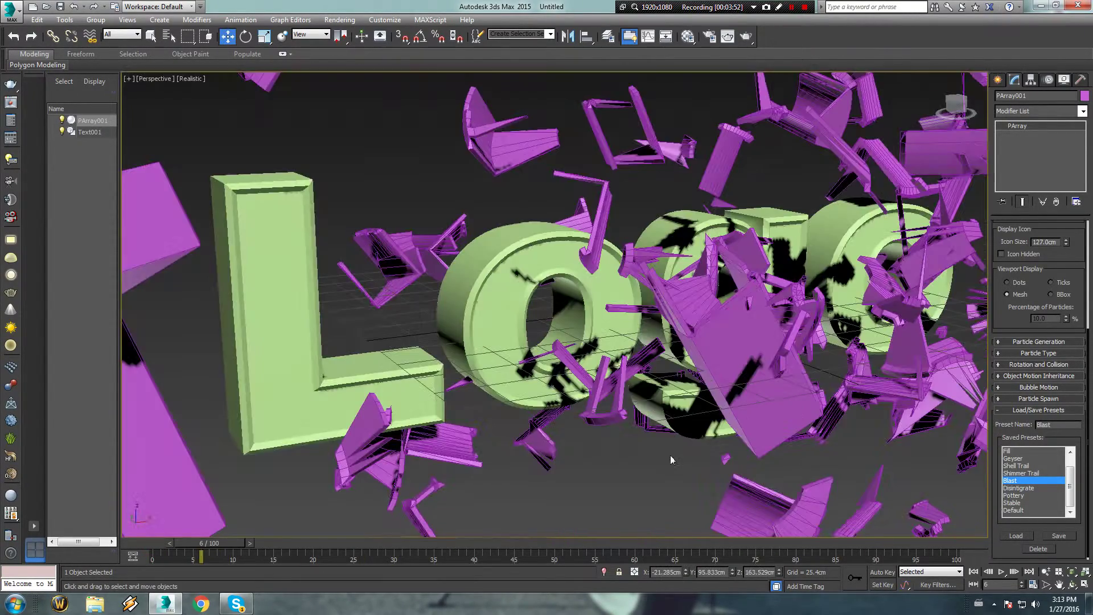
scroll(671, 456, "down", 2)
middle_click_drag(671, 456, 653, 385, "alt")
mouse_move(166, 540)
left_mouse_down()
mouse_move(432, 521)
mouse_move(159, 535)
mouse_move(168, 535)
left_mouse_up()
key("w")
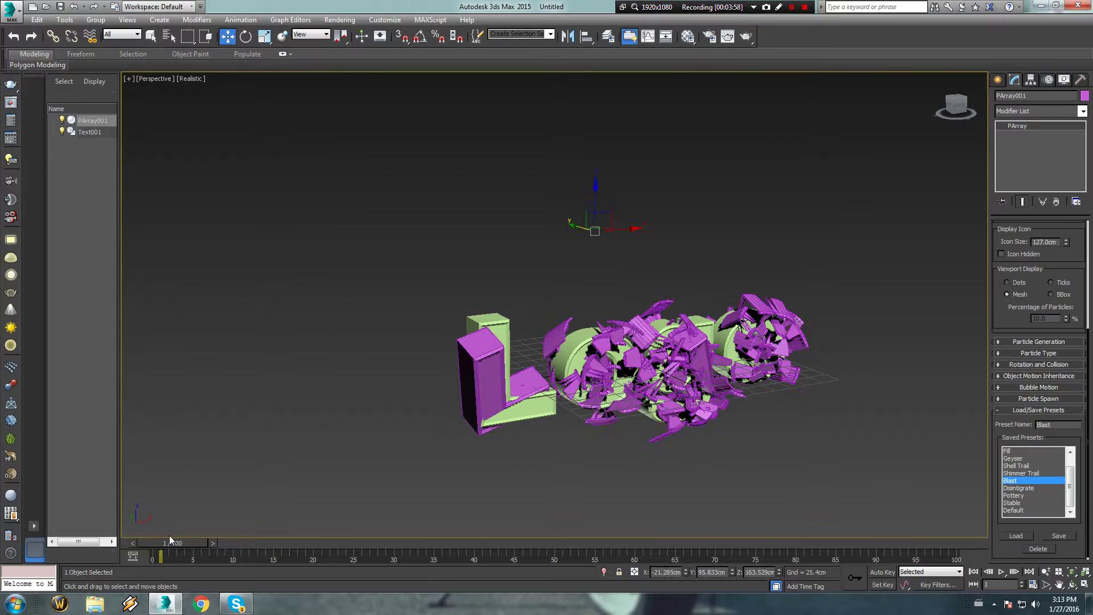
- Hide the original Logo text and reselect the particle array fragments
left_click(489, 315)
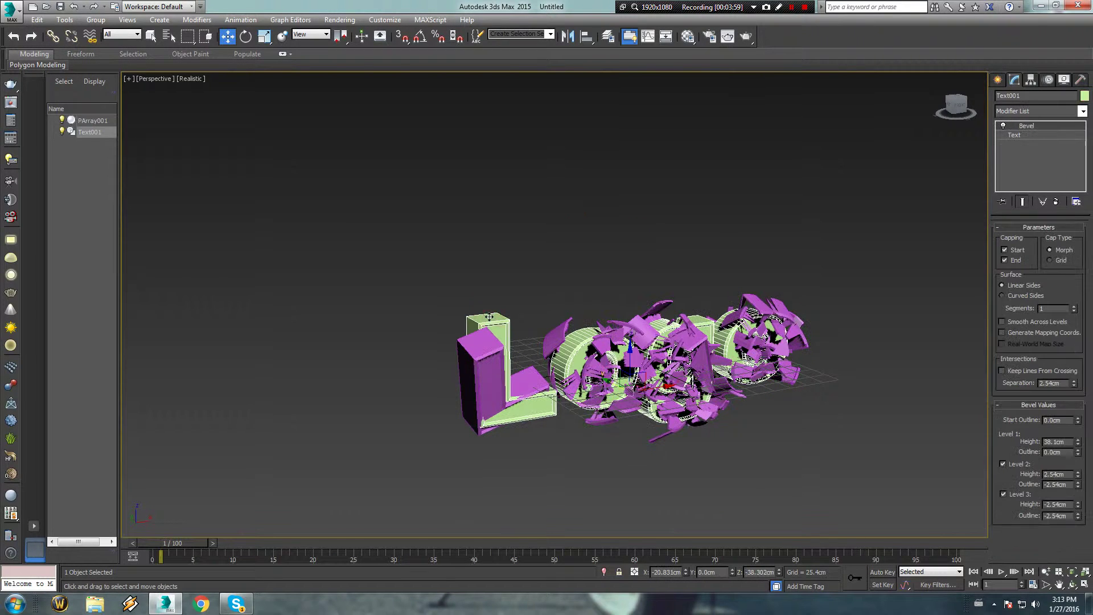
right_click(502, 318)
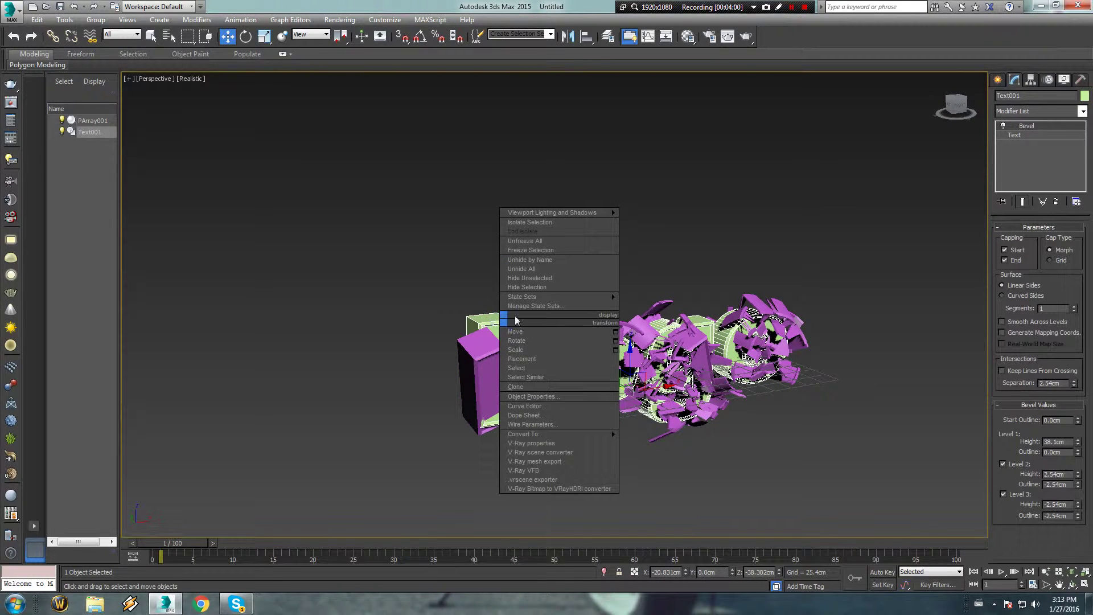
left_click(555, 289)
scroll(635, 339, "up", 2)
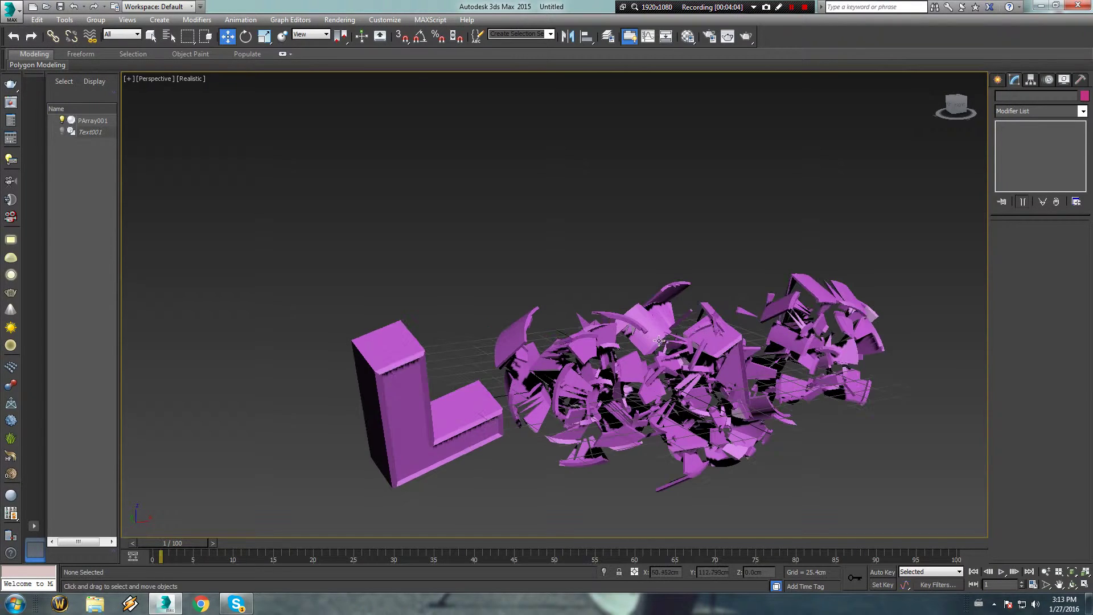
left_click(633, 351)
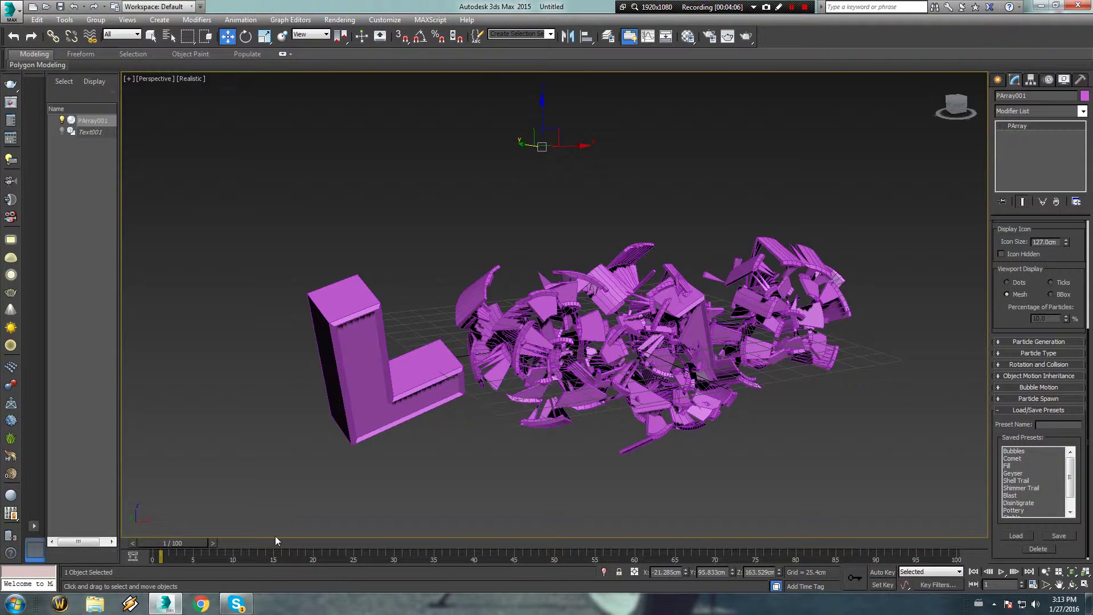
left_click_drag(173, 539, 172, 546)
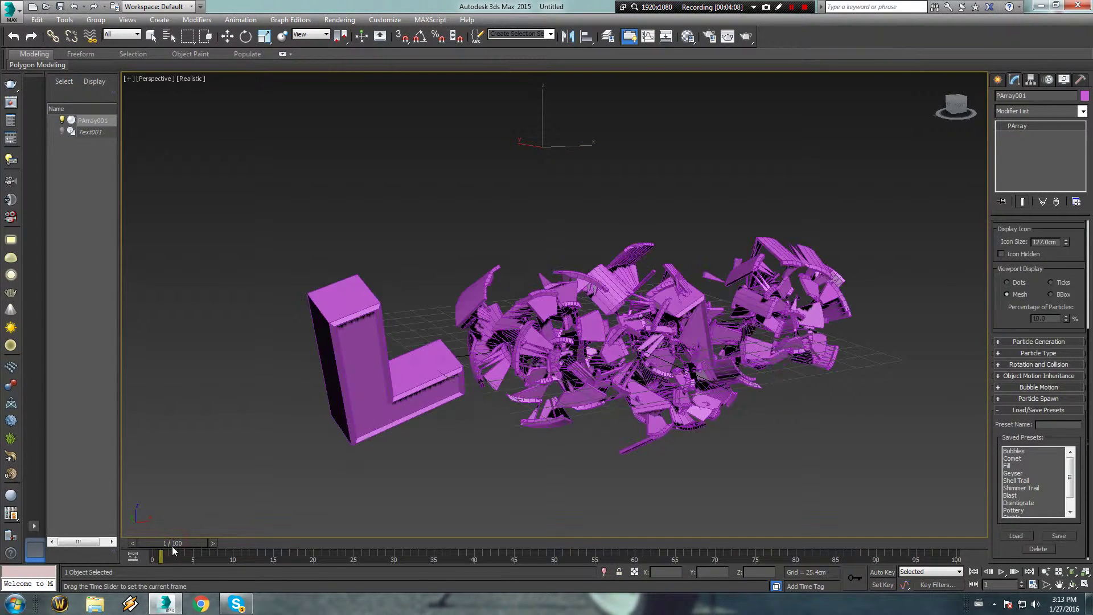
- Set the particle array's Emit Start to frame 10 and scrub to frame 12 to check the delayed blast
left_click(1054, 341)
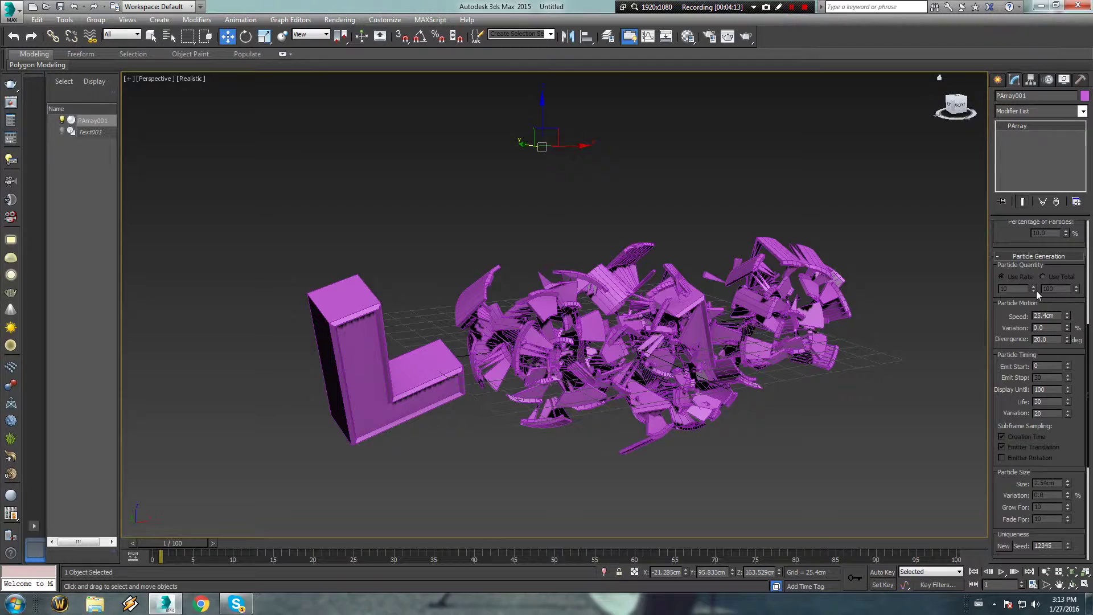
left_click(1027, 256)
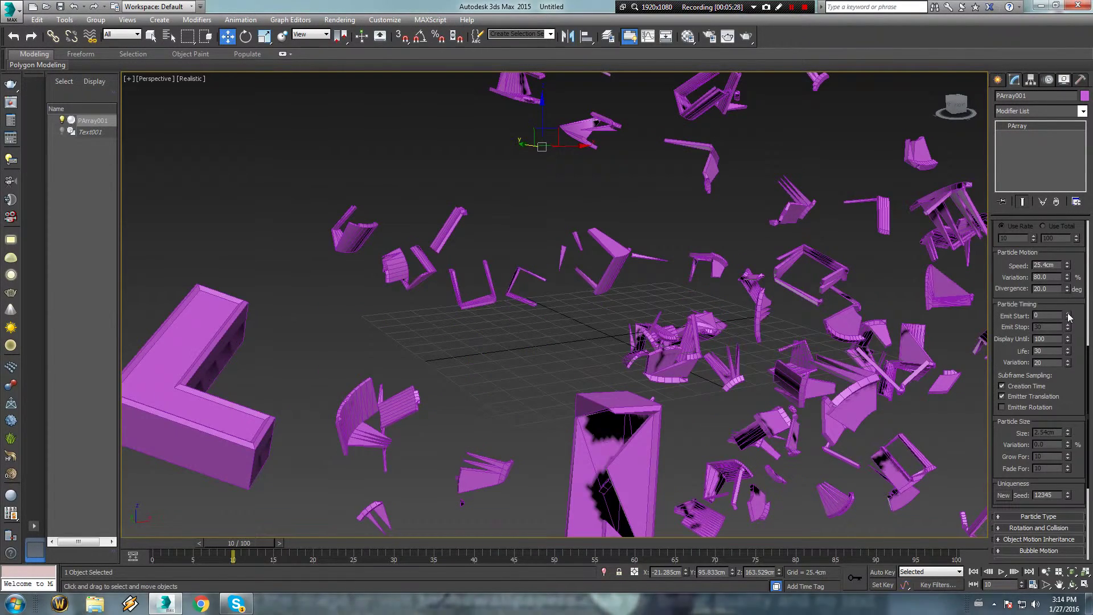
left_click(1068, 313)
left_click_drag(1068, 315, 1068, 317)
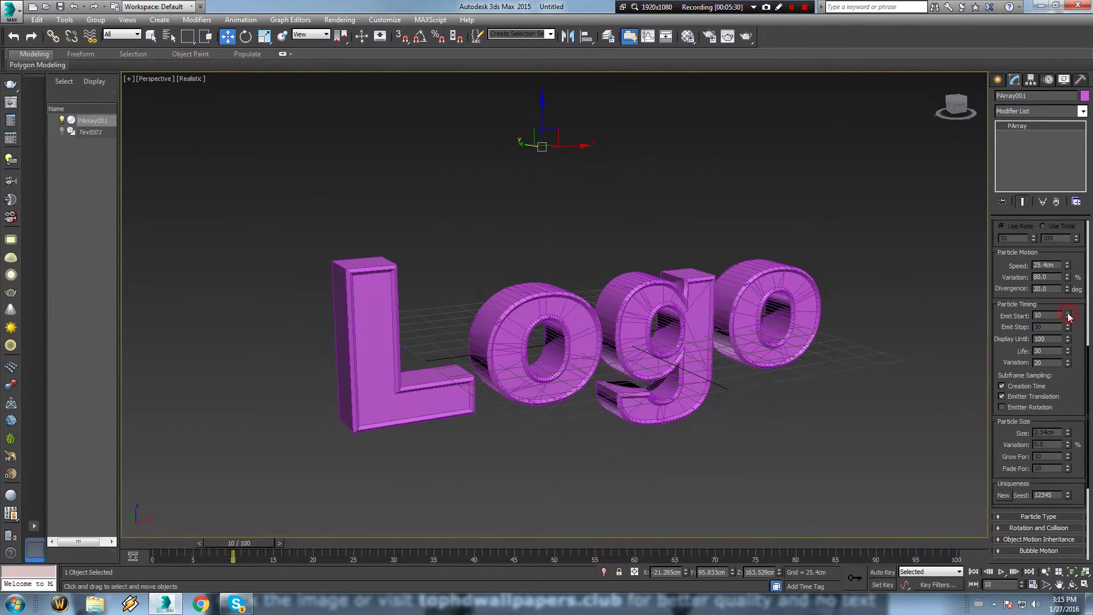
left_click_drag(248, 545, 272, 542)
key("w")
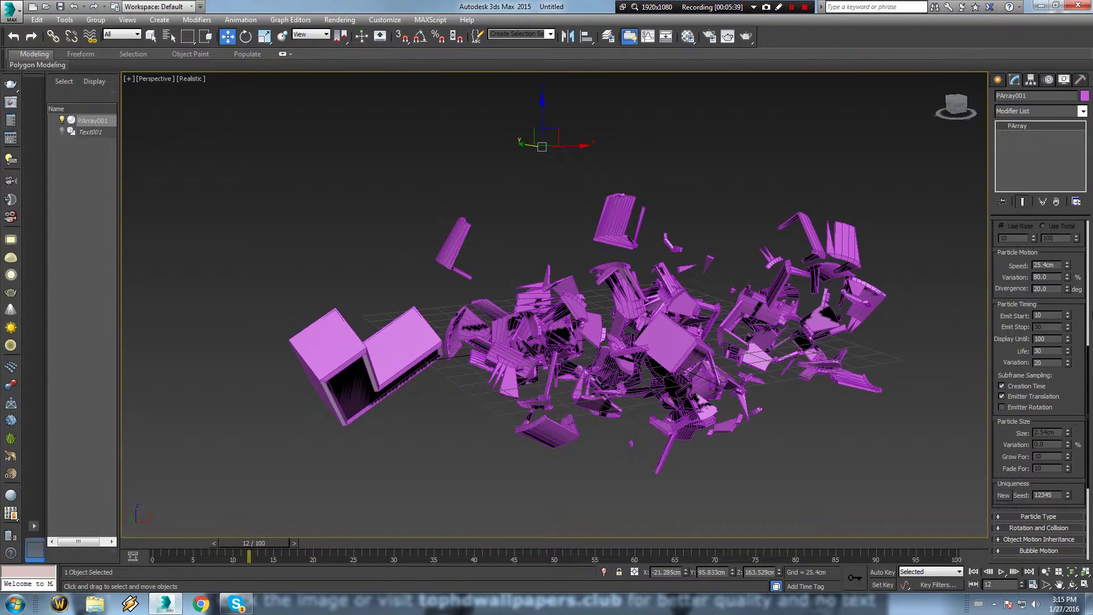
- Extend the animation's active time segment to 300 frames
left_click(1068, 342)
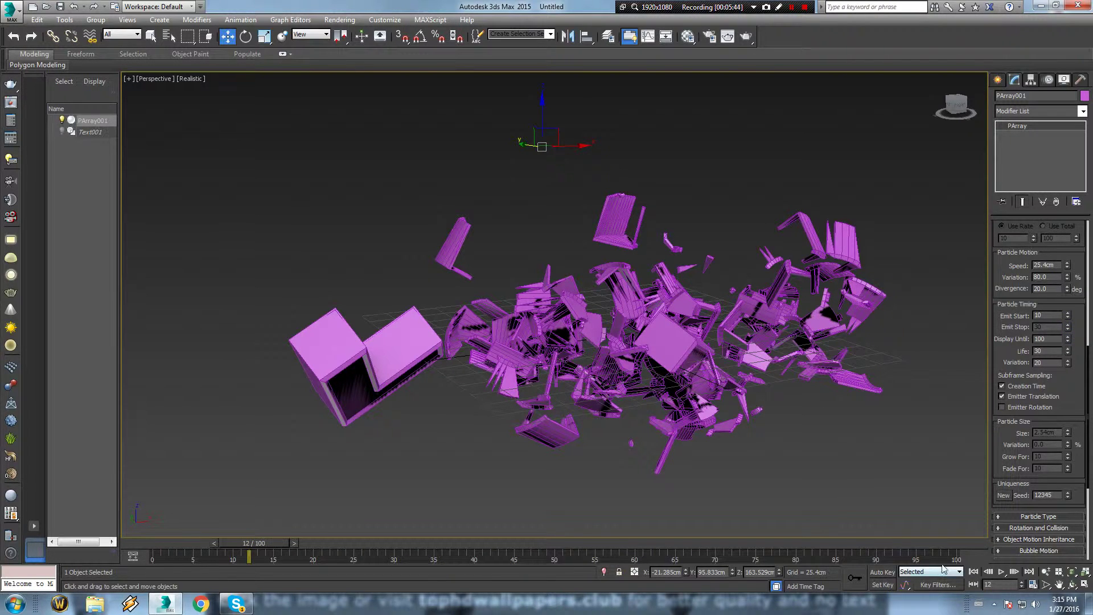
right_click_drag(938, 560, 770, 553, "ctrl+alt")
scroll(1072, 258, "down", 3)
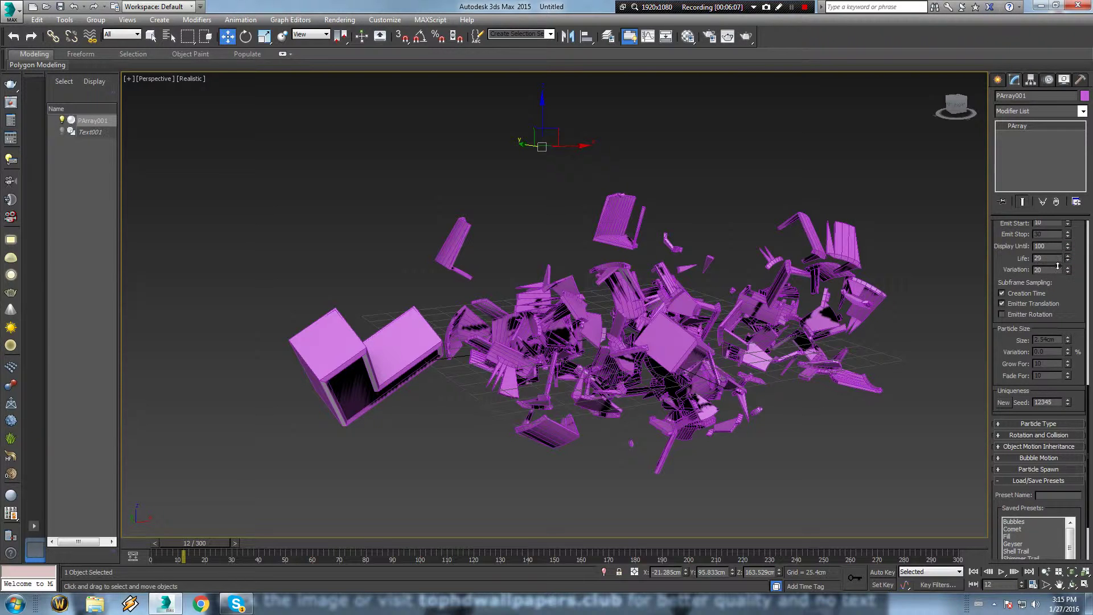
- Scrub to frame 72 and beyond to examine how far and how long the fragments keep flying
left_click(1071, 203)
left_click_drag(198, 544, 360, 561)
key("w")
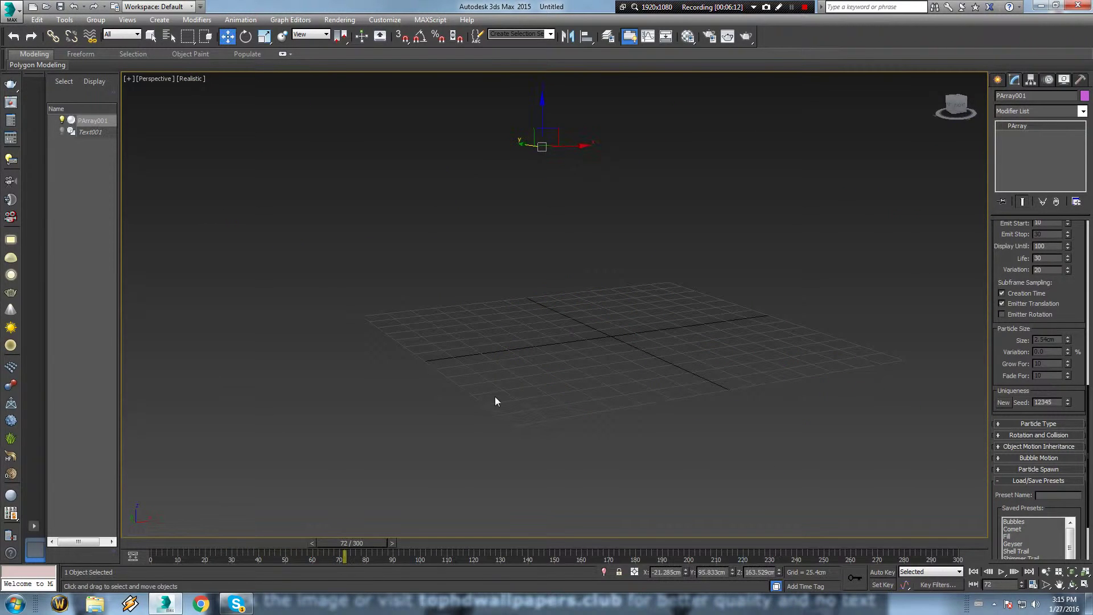
scroll(582, 293, "down", 4)
middle_click_drag(581, 290, 484, 390)
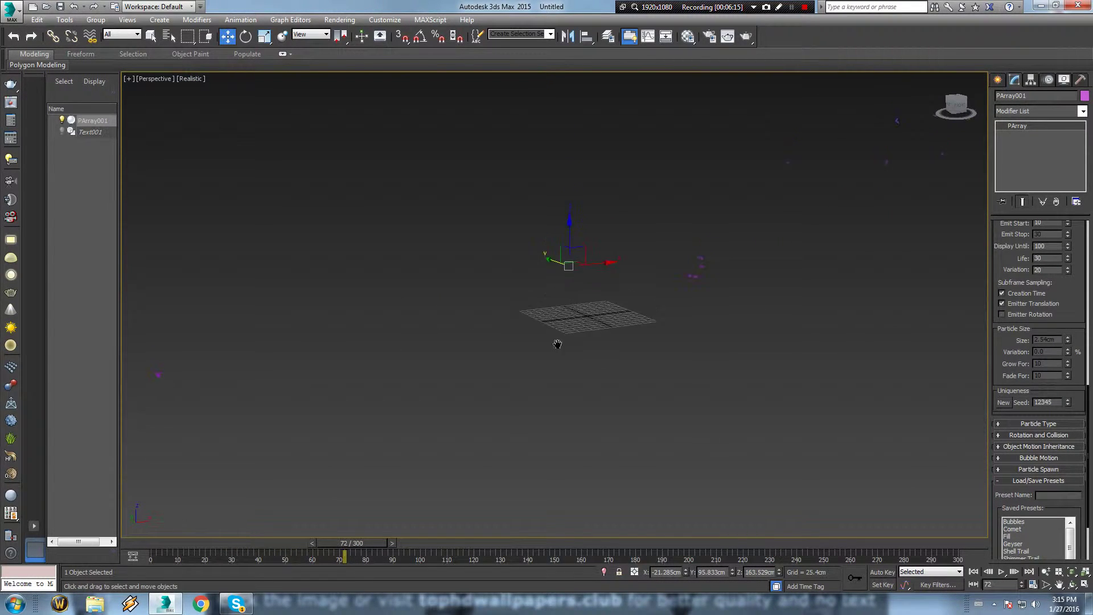
left_click_drag(366, 545, 428, 539)
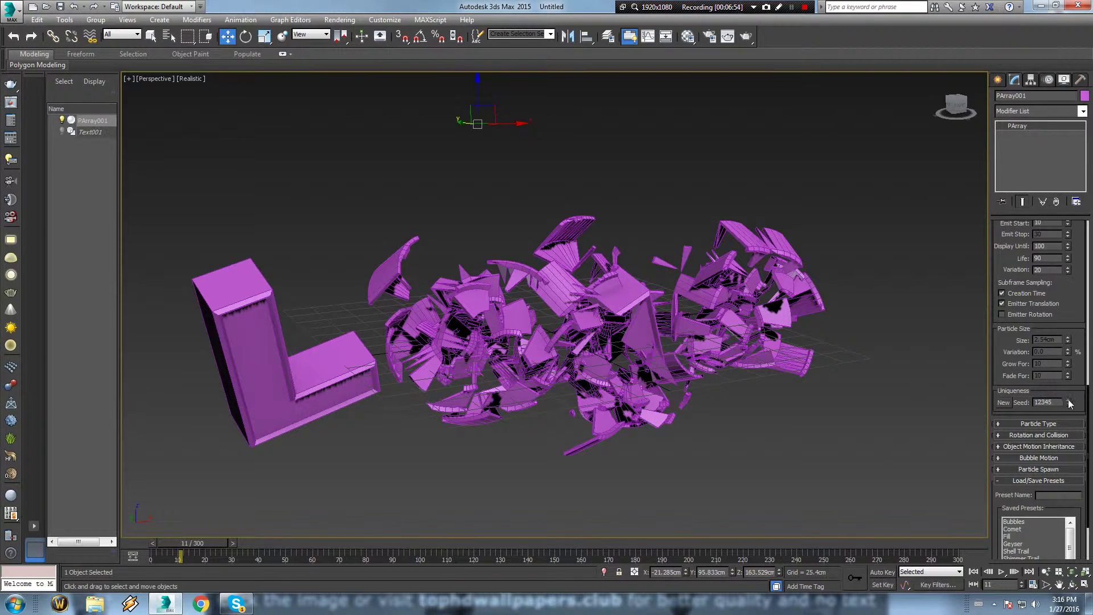
- Step through the particle array's uniqueness seeds up to 12384 to choose a different shatter pattern
left_click(1067, 400)
left_click(1068, 400)
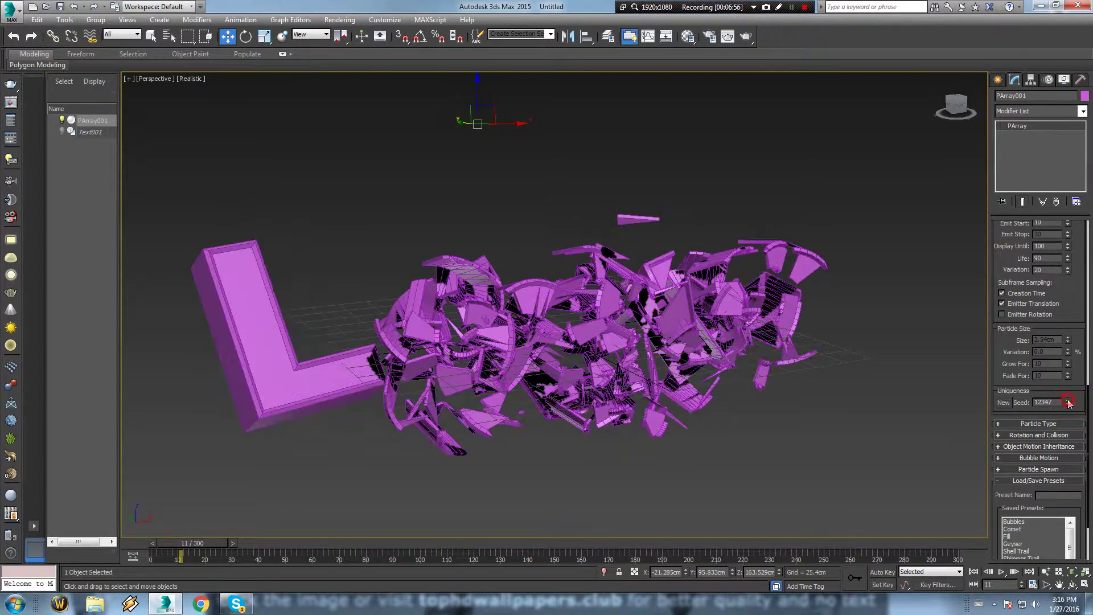
left_click(1069, 399)
left_click(1069, 399)
left_click(1069, 399)
left_click(1068, 400)
left_click(1068, 399)
left_click(1069, 399)
left_click(1068, 400)
left_click(1069, 400)
left_click(1069, 400)
left_click(1069, 400)
left_click(1069, 399)
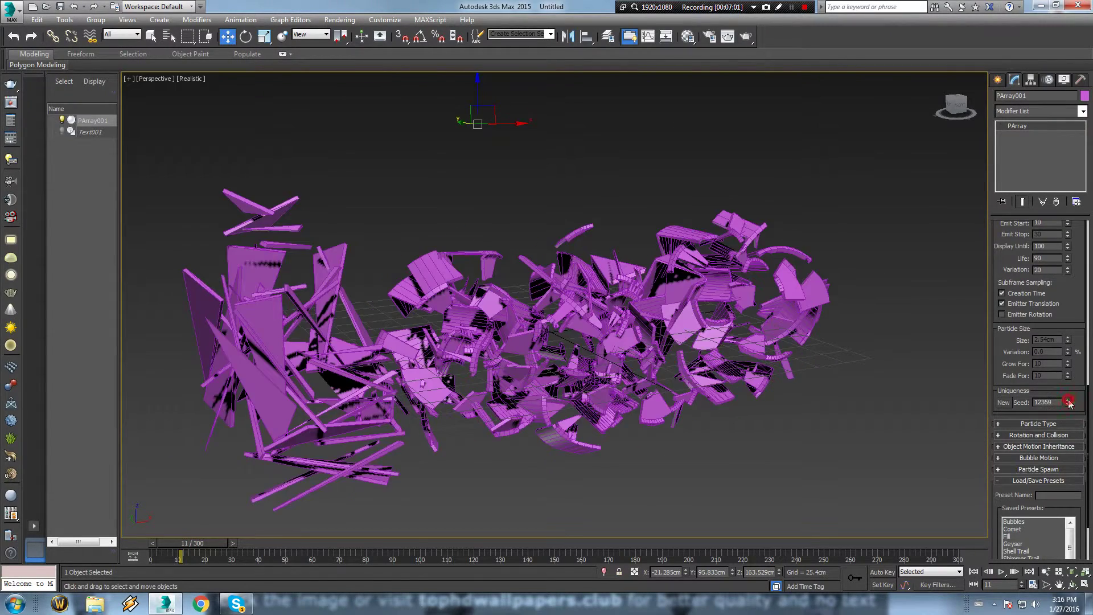
left_click(1068, 399)
left_click(1068, 399)
left_click(1069, 399)
left_click(1069, 399)
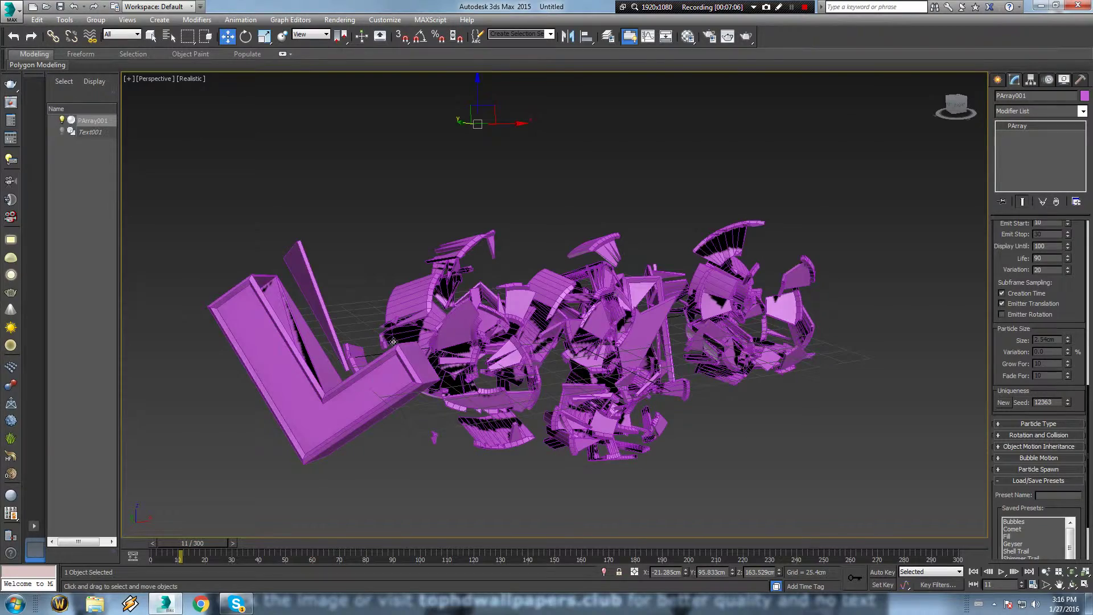
left_click(1069, 400)
left_click(1069, 400)
left_click(1068, 400)
left_click(1068, 399)
left_click(1068, 400)
left_click(1069, 399)
left_click(1069, 400)
left_click(1068, 399)
left_click(1068, 400)
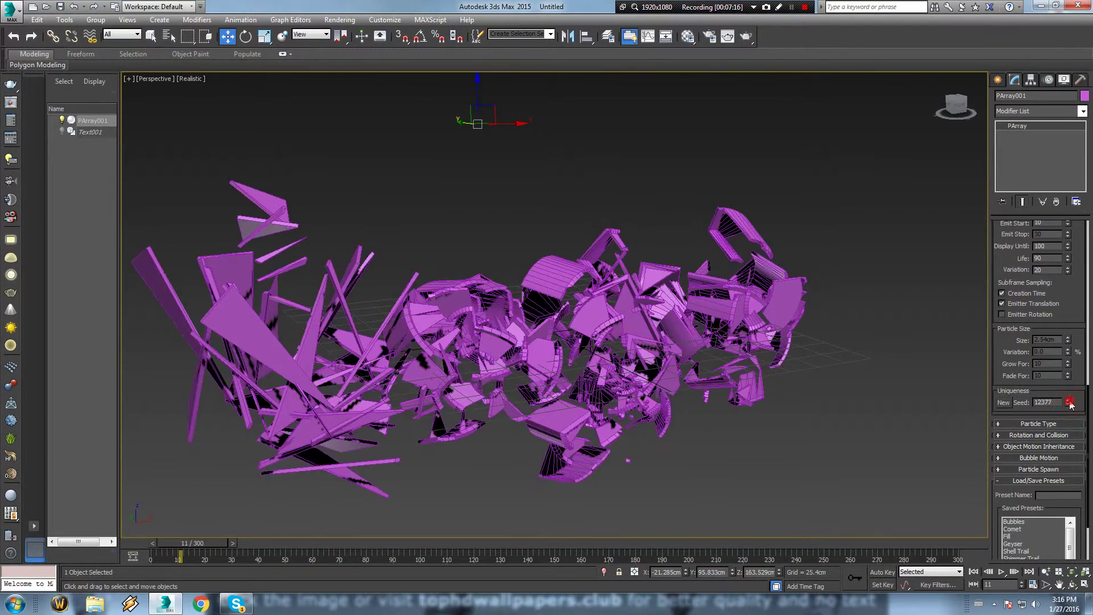
left_click(1068, 400)
left_click(1068, 400)
left_click(1068, 400)
left_click(1069, 400)
left_click(1069, 400)
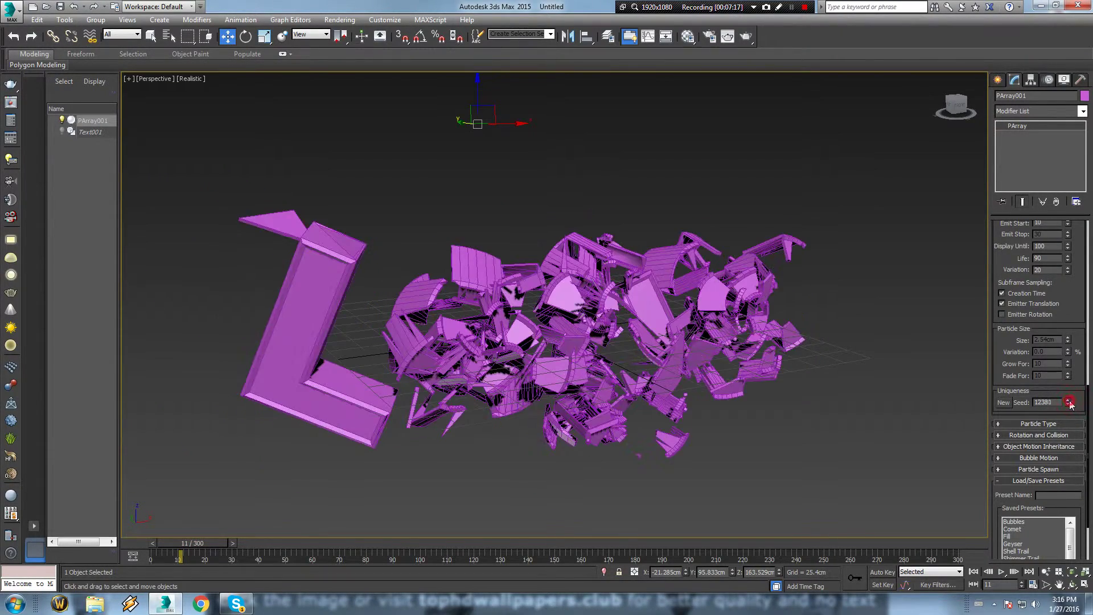
left_click(1068, 400)
left_click(1068, 400)
left_click(1068, 400)
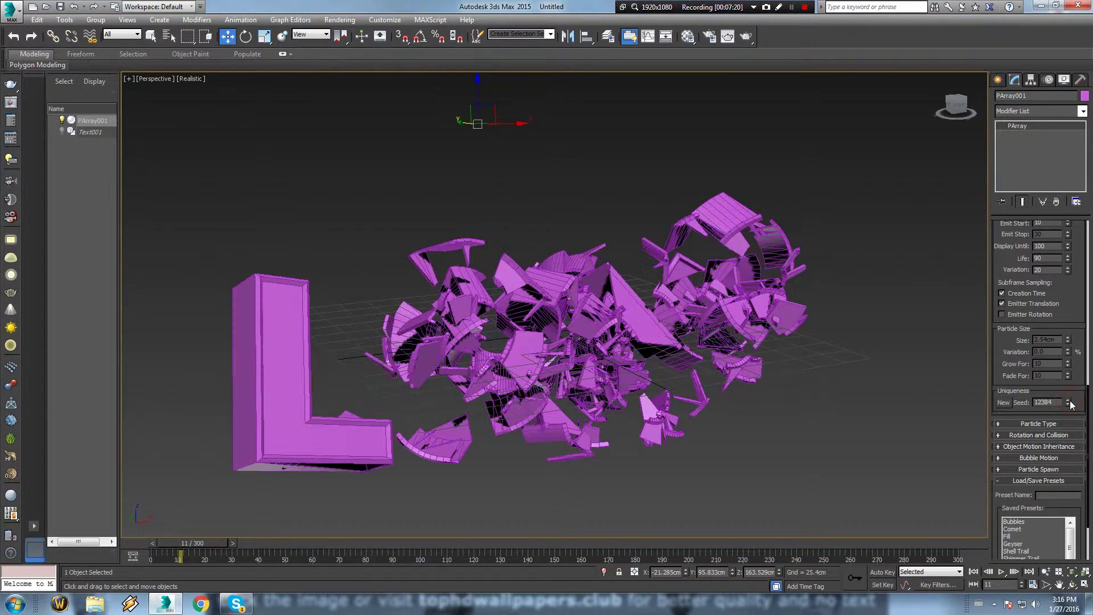
- Raise the particle array's uniqueness seed to 12395 and check the new shatter pattern at frame 17 from several angles
left_click(1068, 400)
left_click(1069, 400)
left_click(1069, 400)
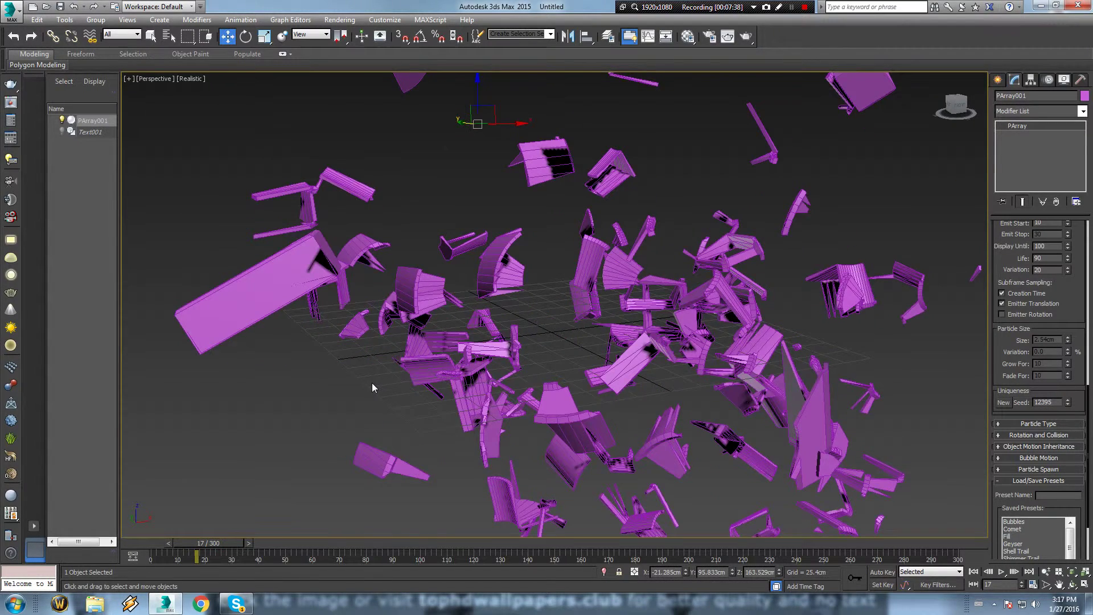
scroll(371, 382, "down", 3)
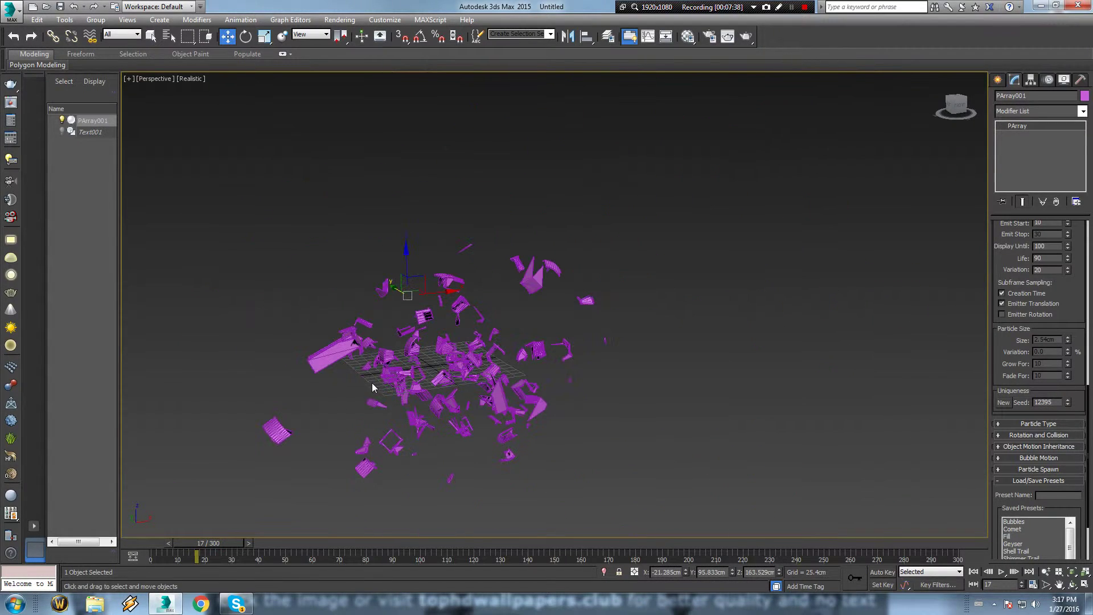
middle_click_drag(500, 368, 253, 496, "alt")
key("/")
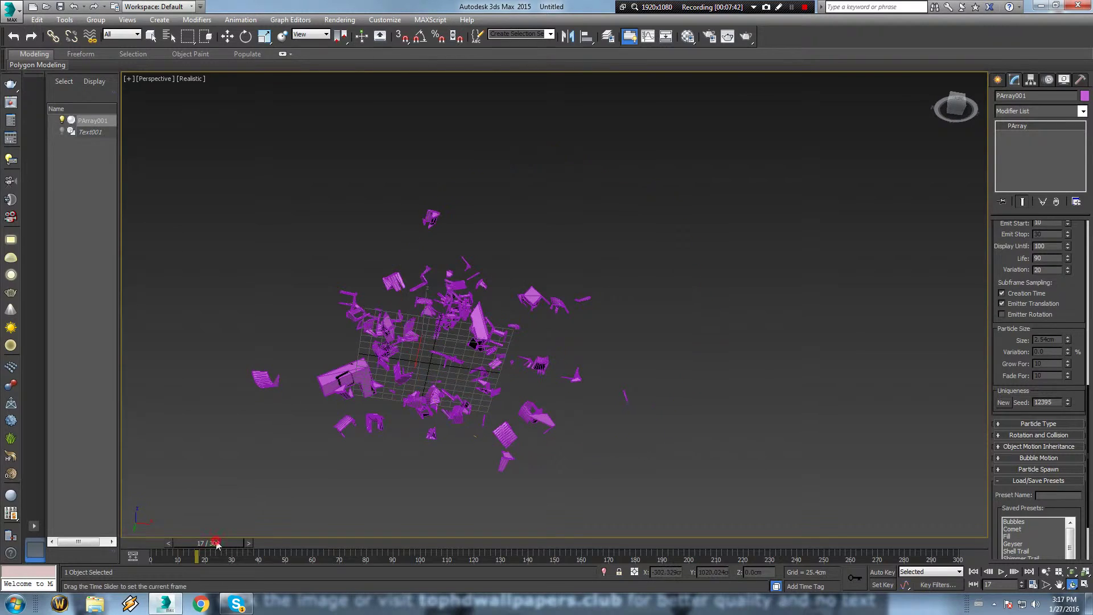
left_click_drag(525, 395, 541, 411)
mouse_move(249, 546)
left_mouse_down()
mouse_move(163, 546)
mouse_move(289, 540)
mouse_move(258, 542)
left_mouse_up()
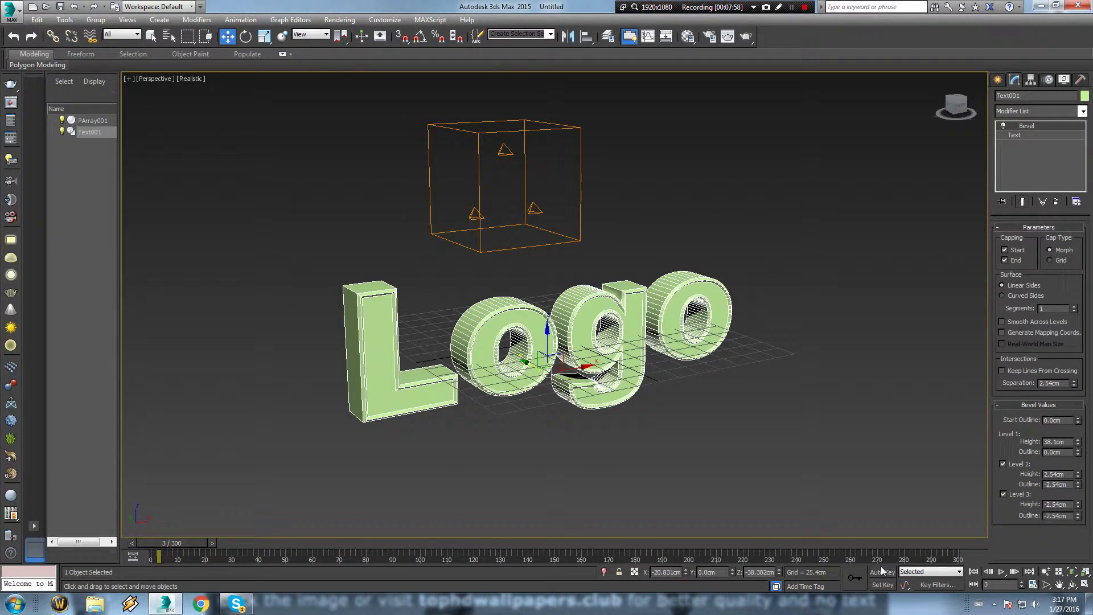
- Turn on Auto Key and set the Logo text's object visibility to 1.0 at frame 0
left_click(882, 572)
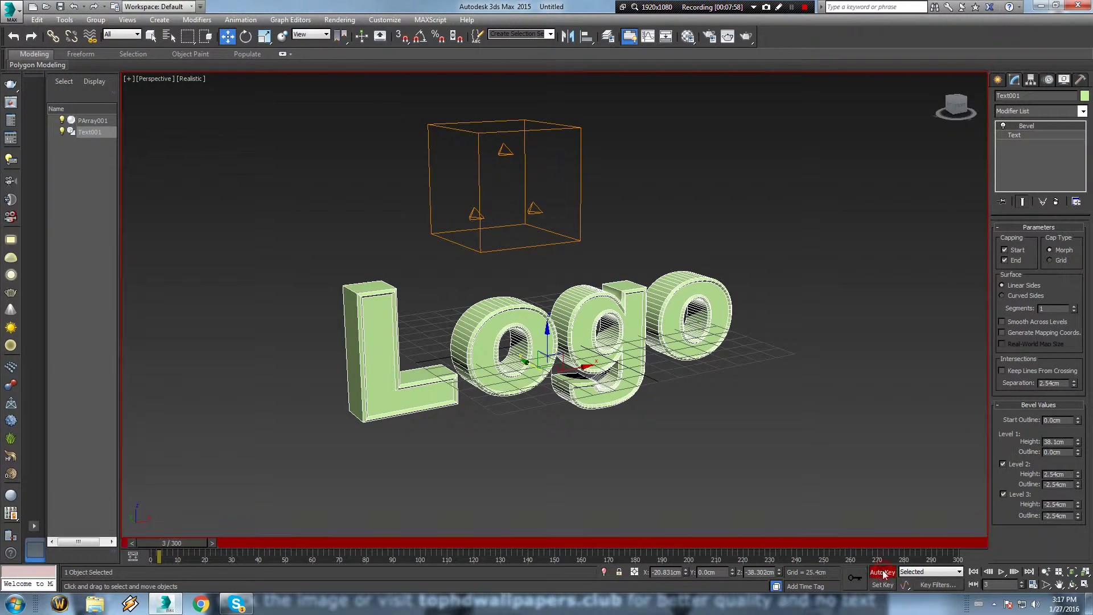
key("Home")
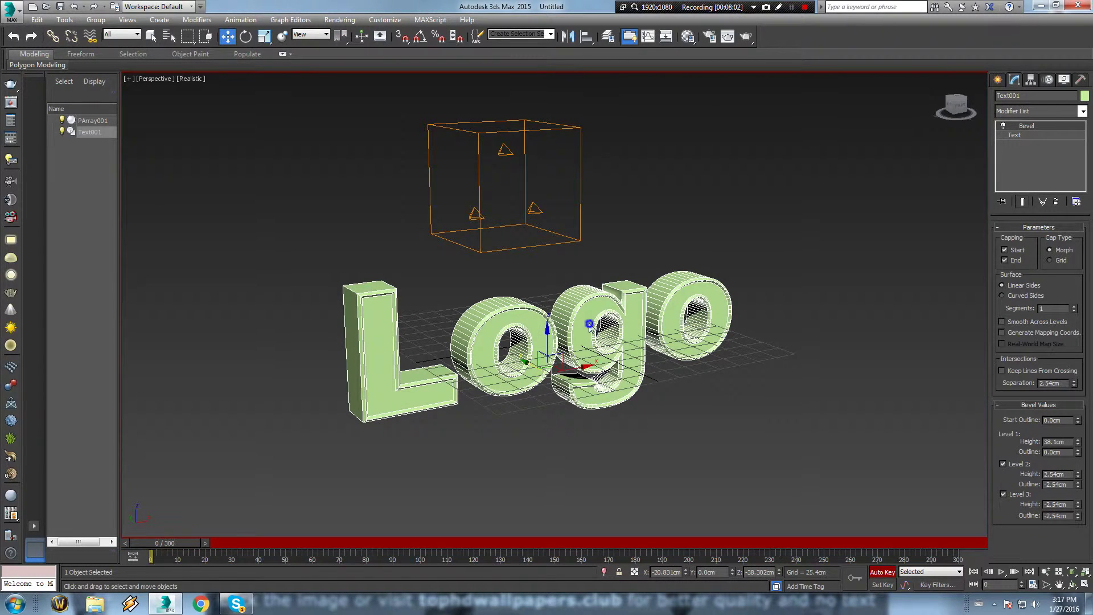
right_click(592, 327)
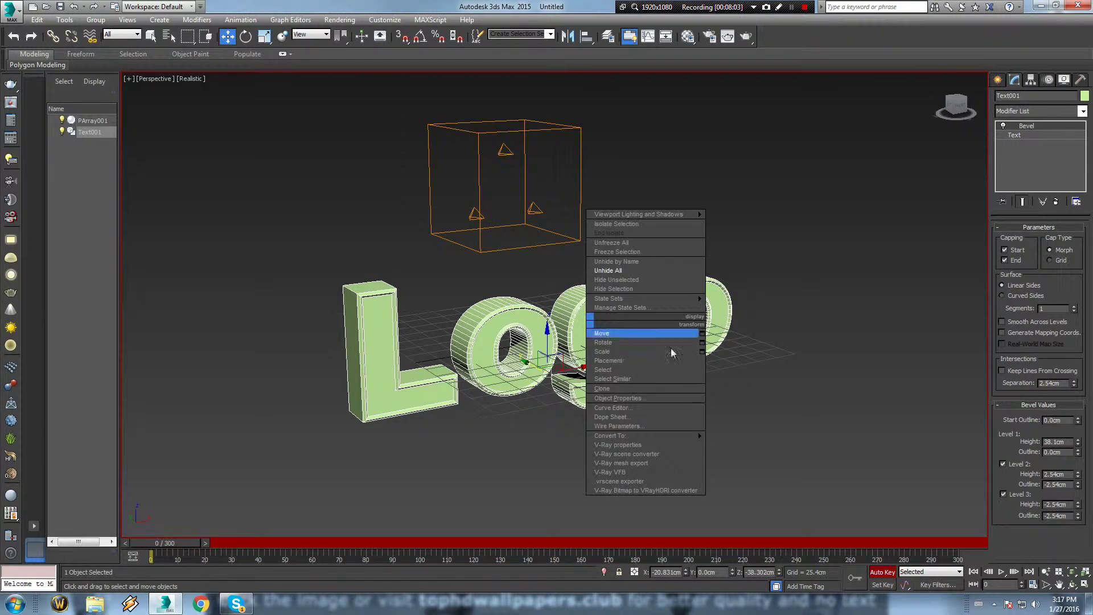
left_click(655, 397)
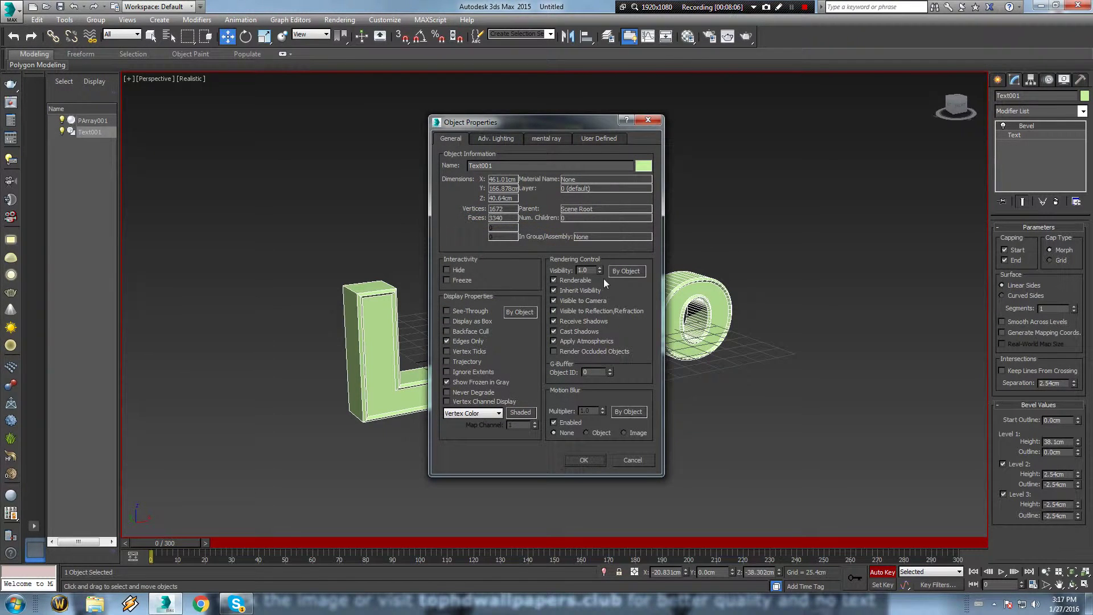
left_click(600, 269)
left_click(584, 460)
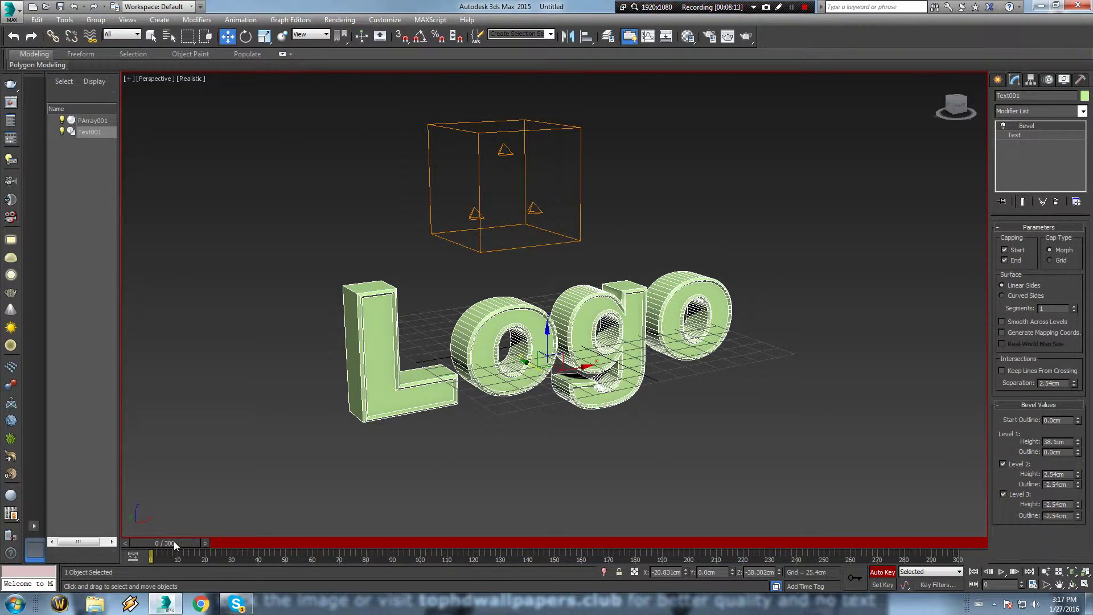
- Key the Logo text's object visibility to 0.0 at frame 10, where the particle blast begins
left_click_drag(176, 542, 200, 547)
key("w")
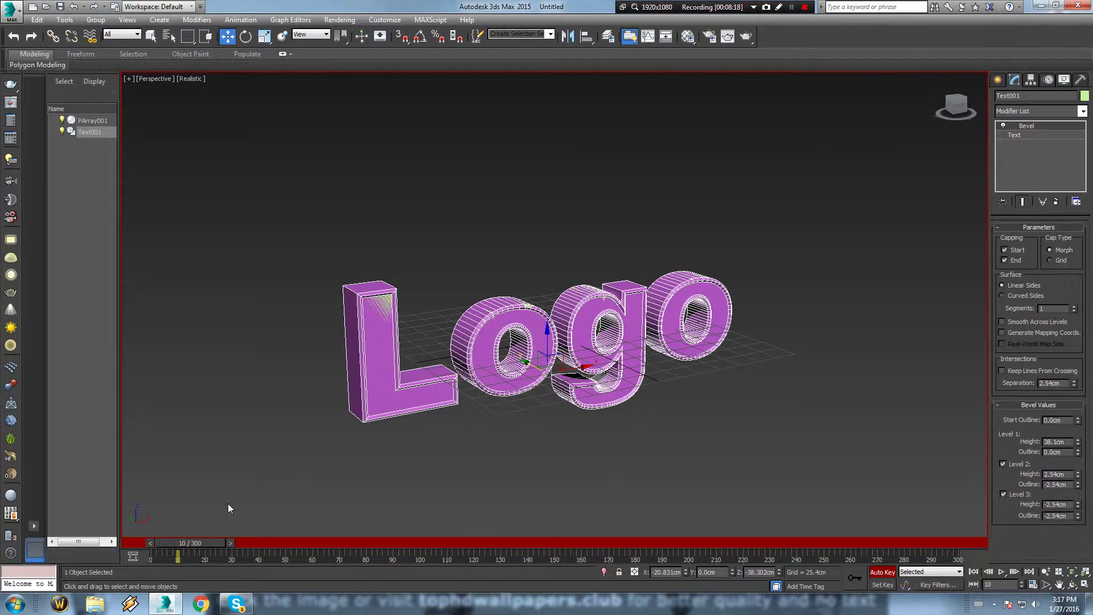
left_click(150, 544)
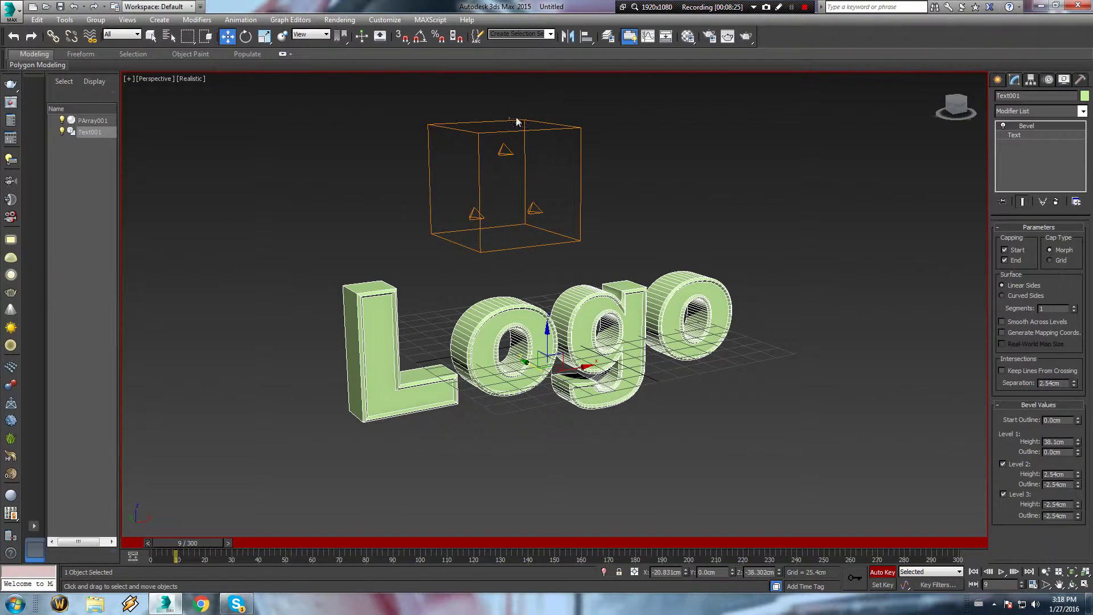
left_click(228, 544)
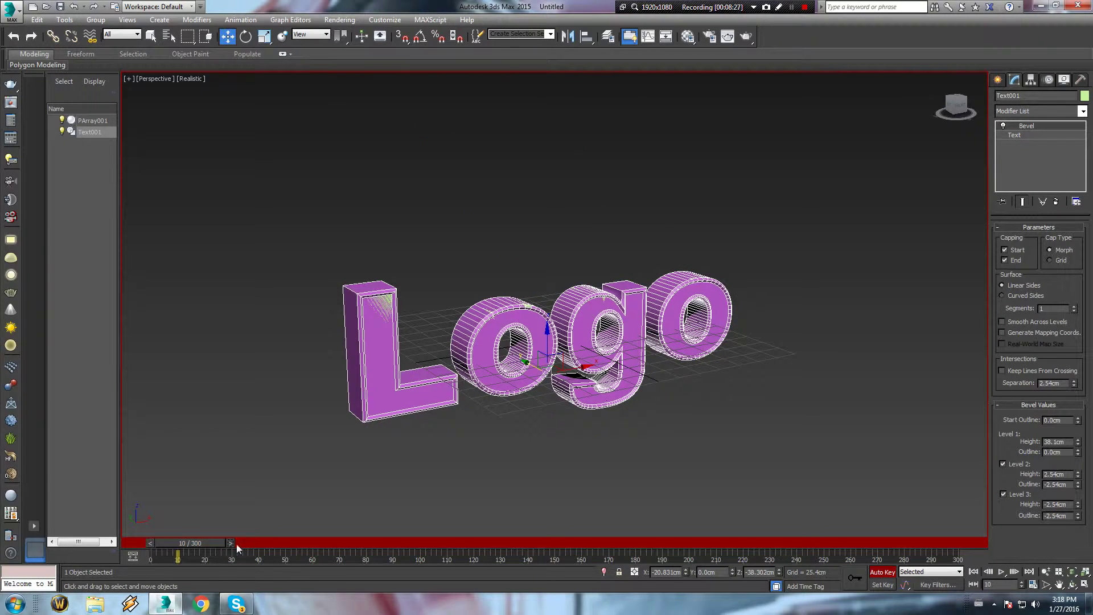
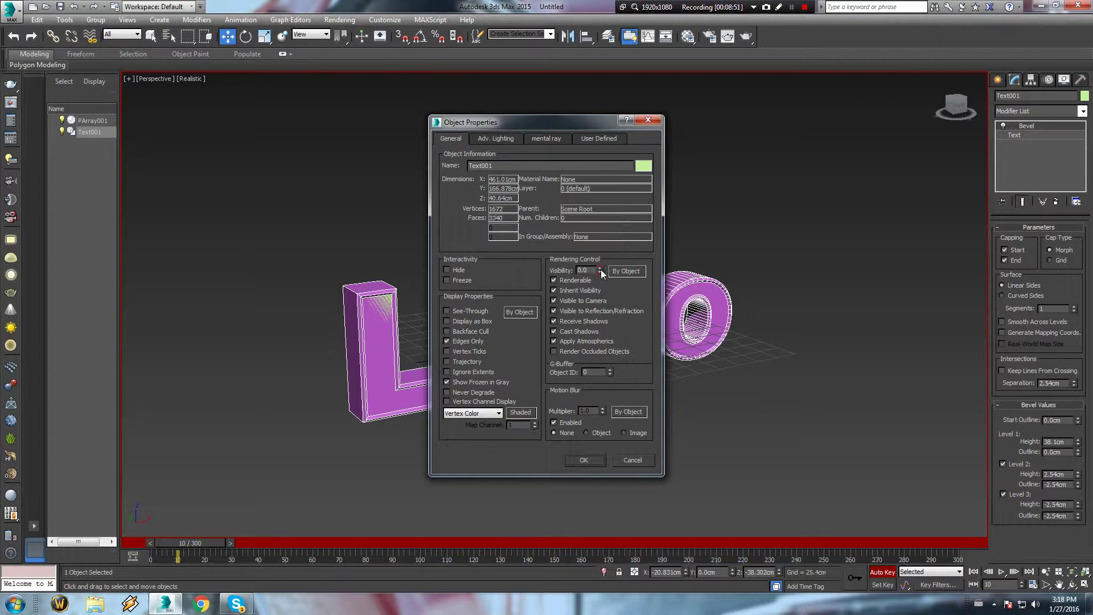
left_click(587, 459)
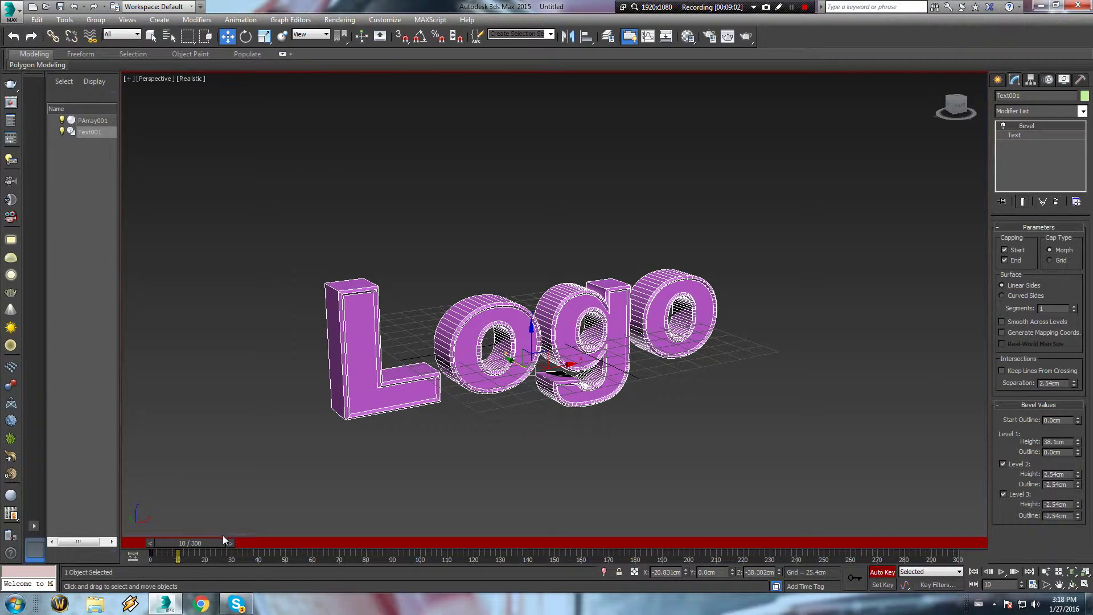
- Set the Logo text's object visibility to 1.0 at frame 9 so it stays opaque until the blast
mouse_move(216, 542)
left_mouse_down()
mouse_move(160, 551)
mouse_move(218, 549)
left_mouse_up()
key("w")
left_click(151, 543)
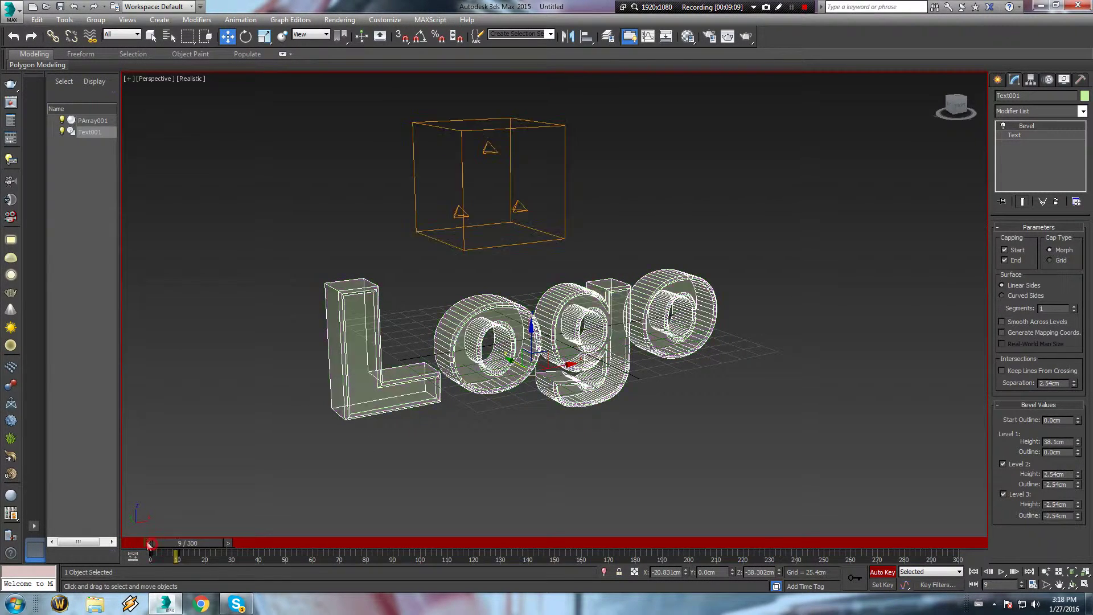
right_click(464, 396)
mouse_move(524, 511)
left_click(540, 473)
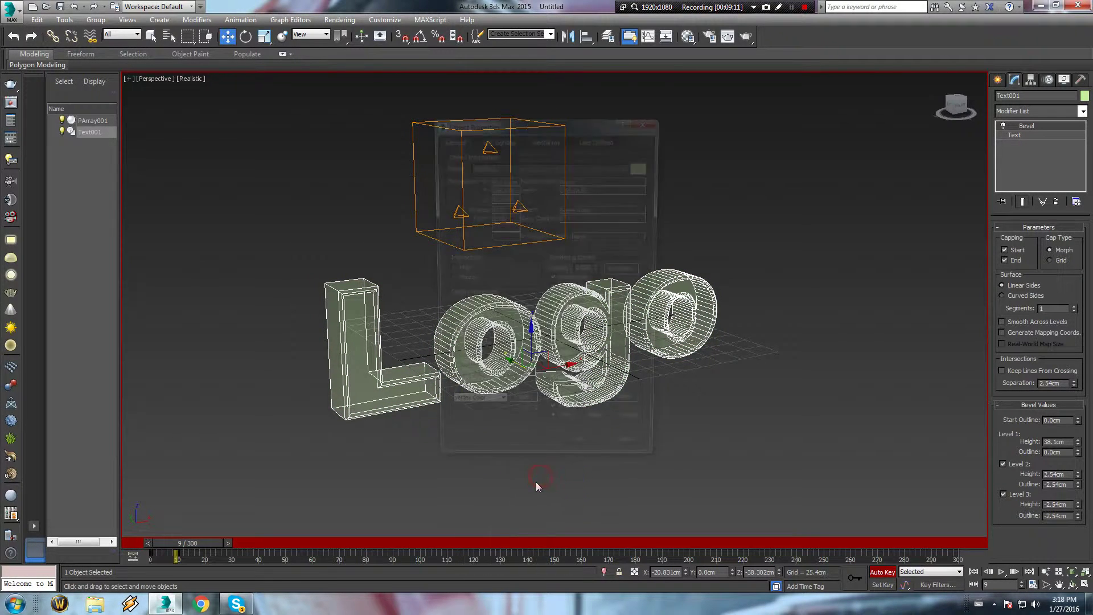
left_click(600, 268)
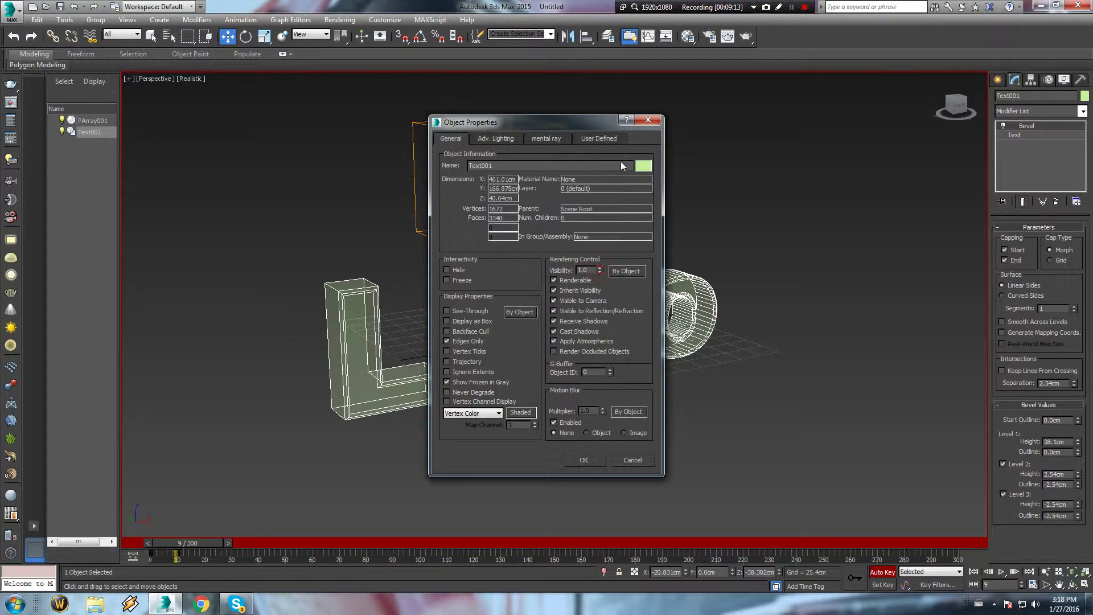
left_click(581, 460)
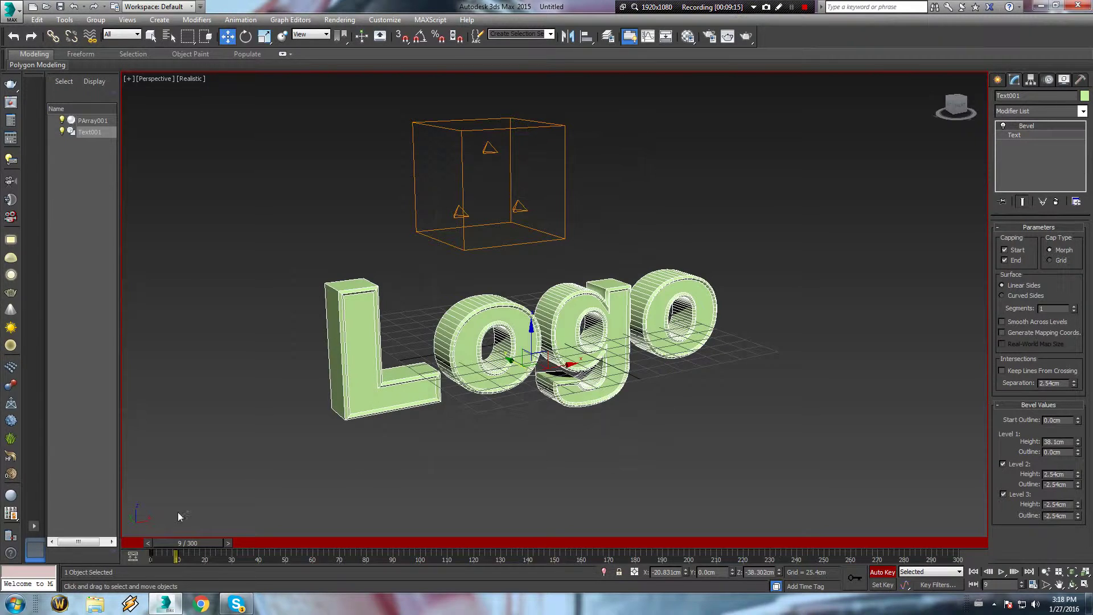
- Scrub to frame 17 to check the text's disappearance during the explosion, and turn off Auto Key
left_click_drag(191, 547, 213, 553)
key("w")
key("alt+w")
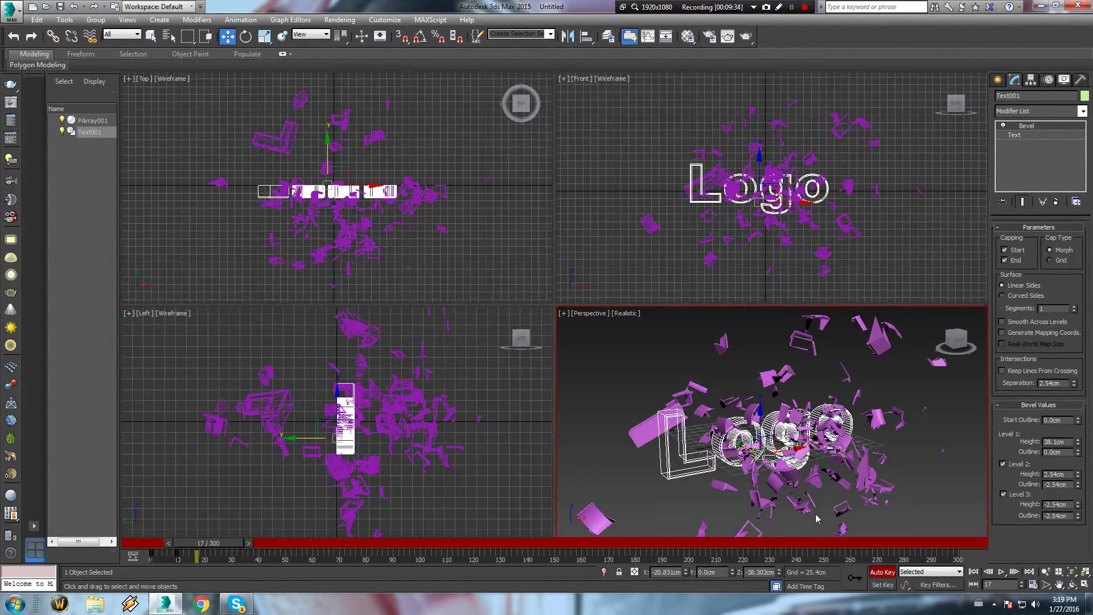
left_click(881, 573)
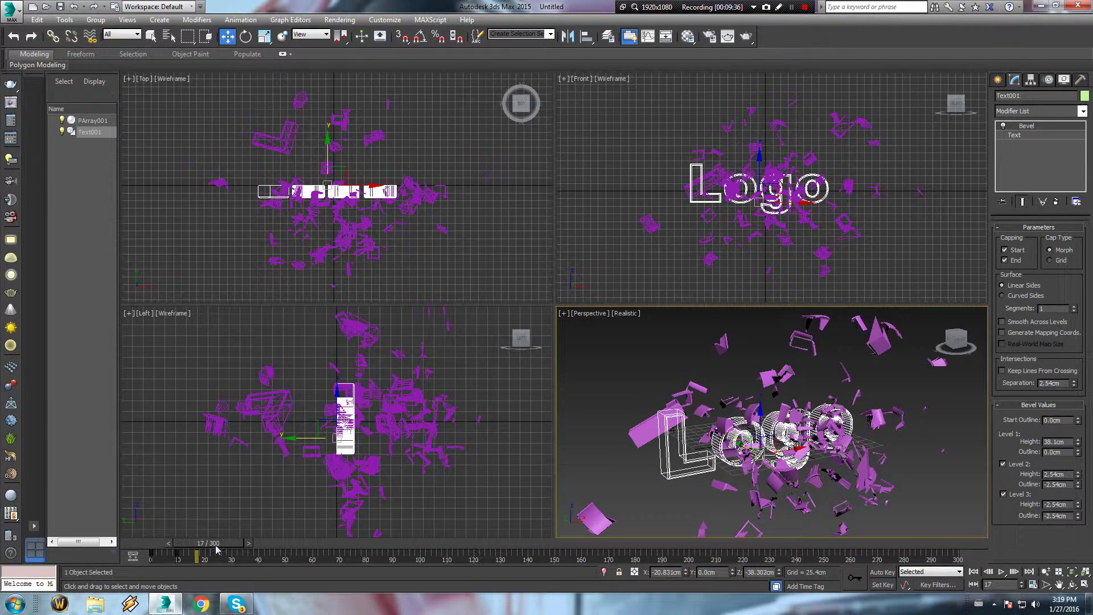
- Return to frame 0 and create a standard Target camera in the Top view, aimed diagonally from the front at the Logo text
key("Home")
right_click(630, 194)
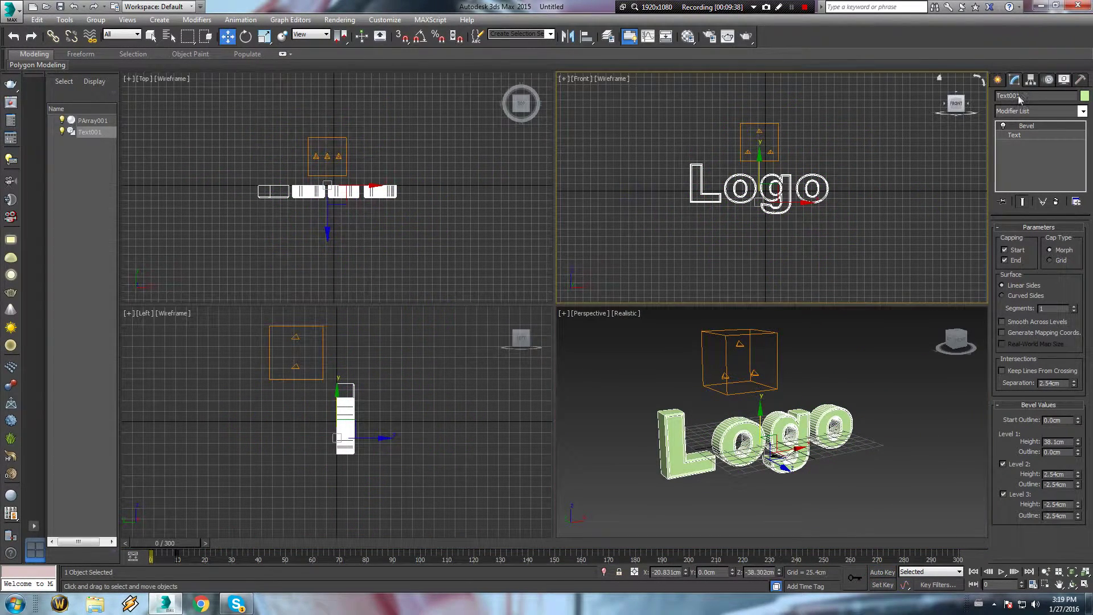
left_click(997, 80)
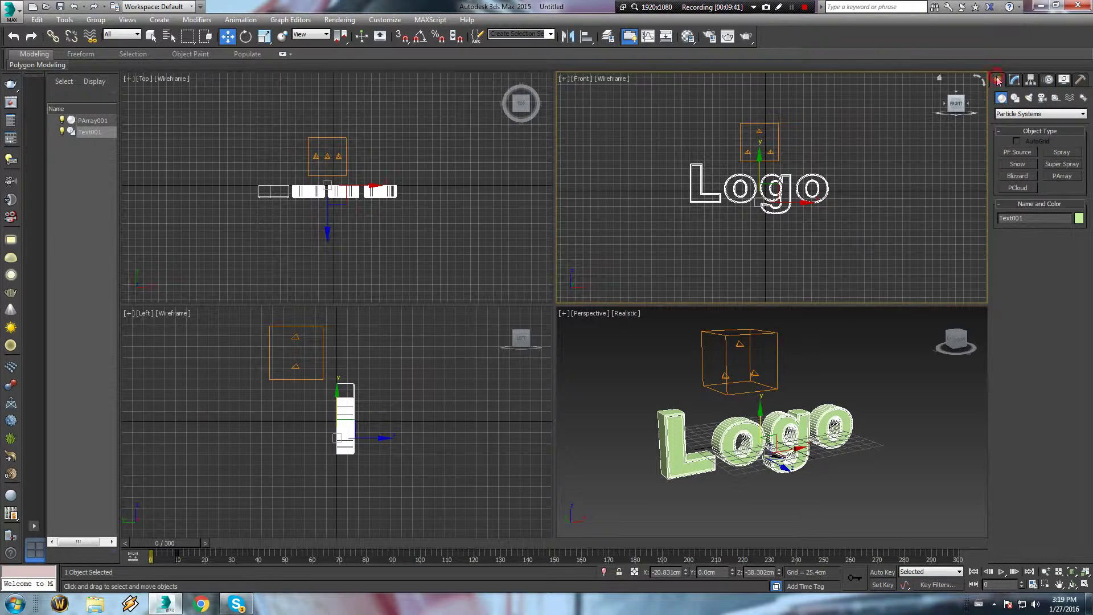
left_click(1040, 98)
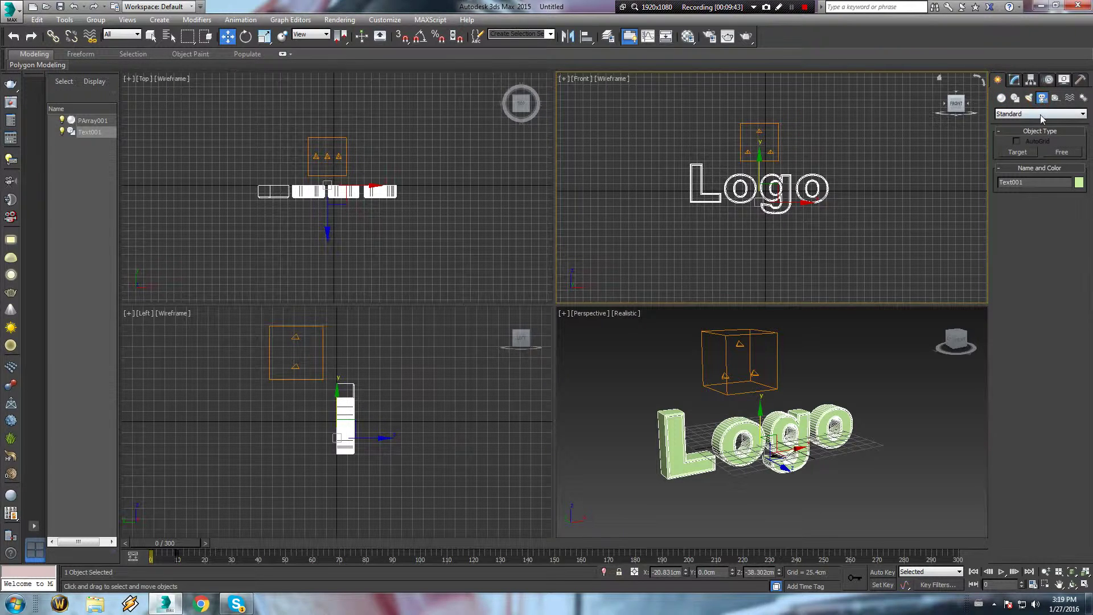
left_click(1039, 114)
left_click(1039, 122)
left_click(1019, 152)
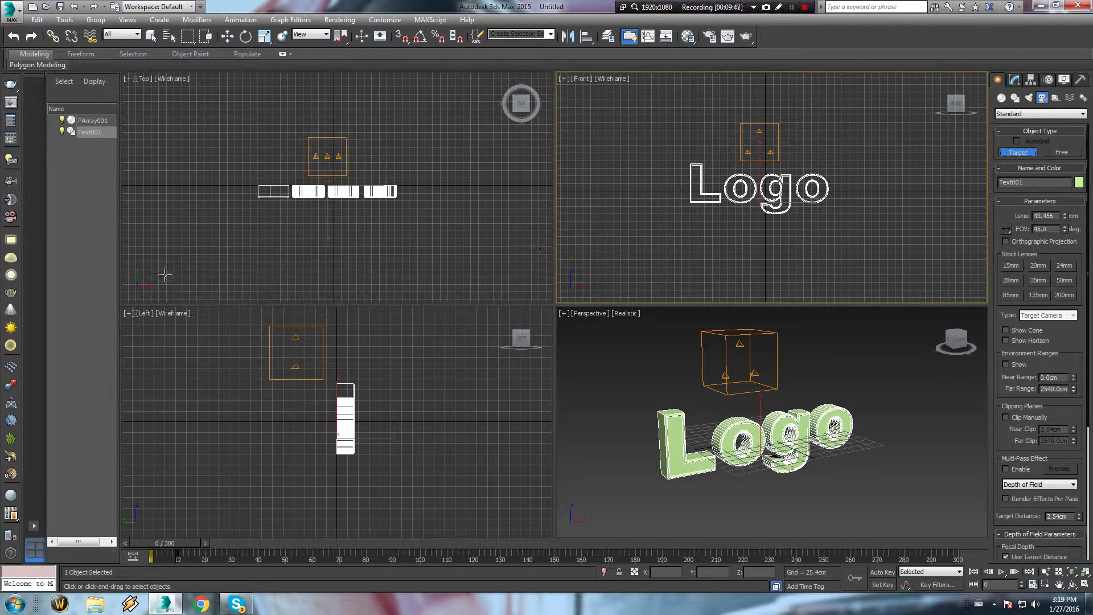
scroll(275, 293, "down", 2)
left_click_drag(282, 268, 336, 162)
right_click(457, 185)
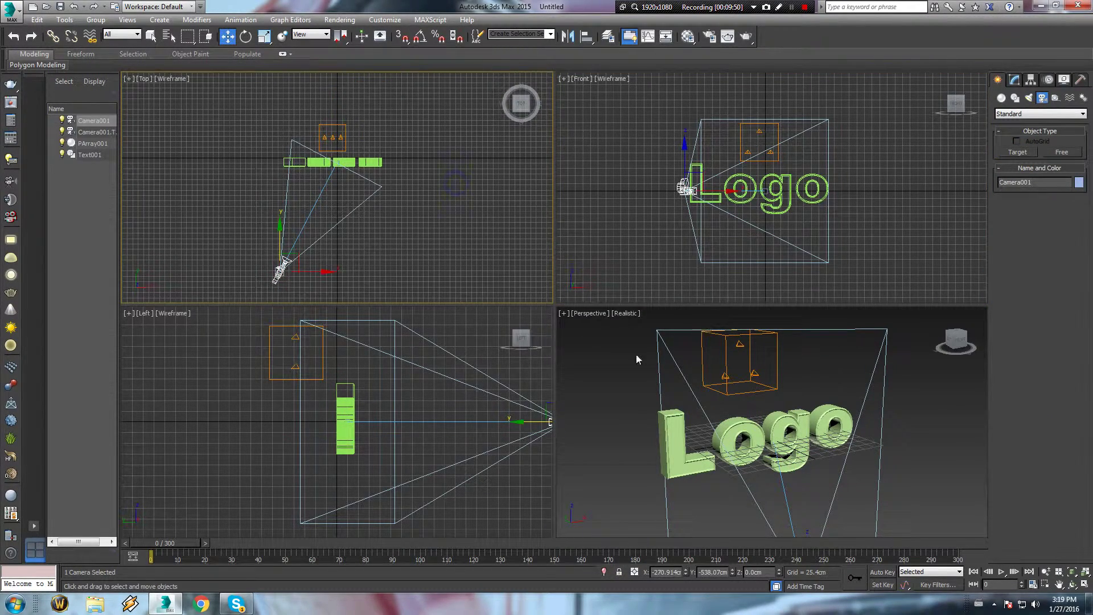
- Switch the Perspective viewport to Camera001 and pan the camera to frame the whole word
left_click(592, 342)
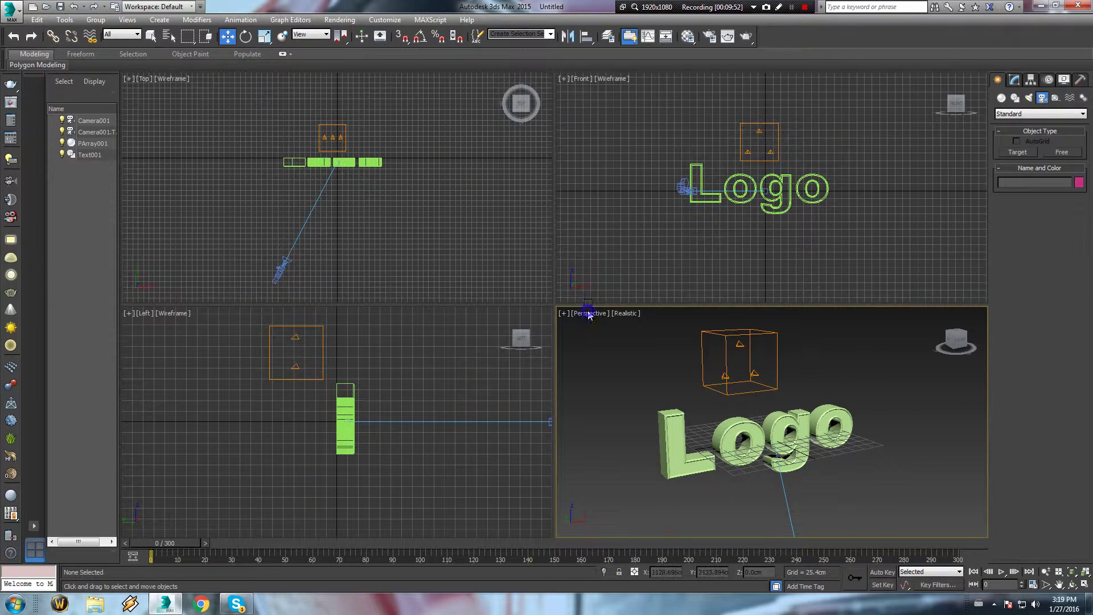
right_click(574, 340)
left_click(589, 314)
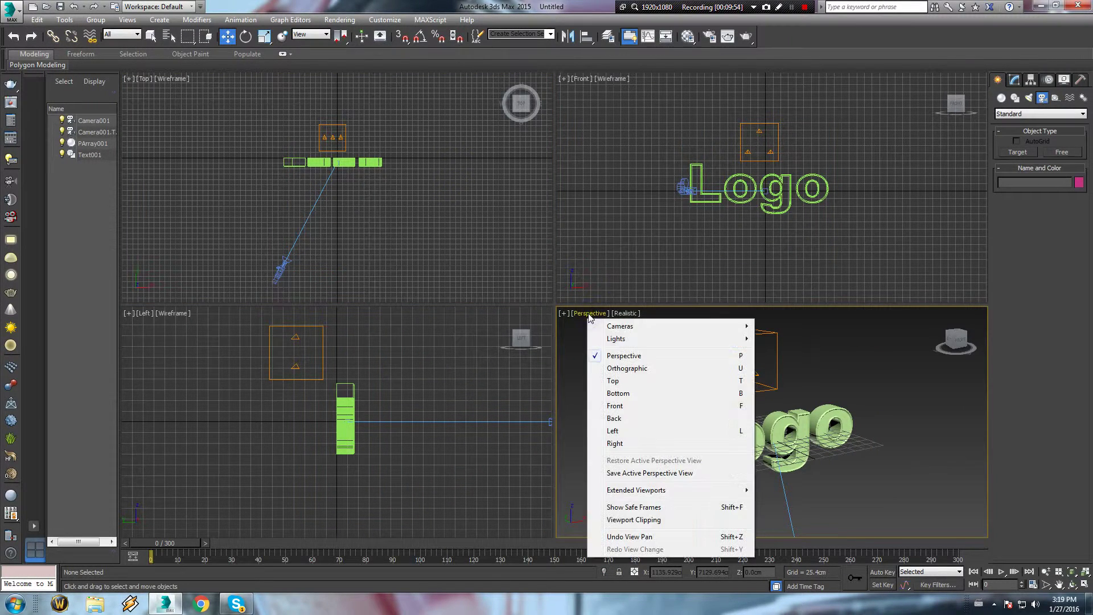
mouse_move(622, 329)
left_click(783, 327)
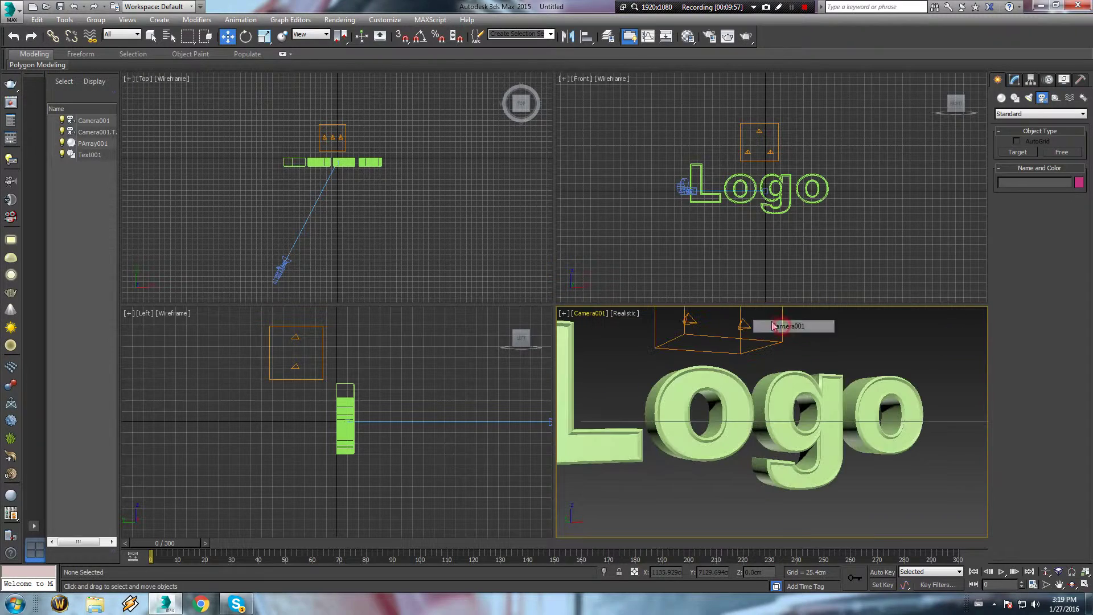
middle_click_drag(712, 366, 743, 366)
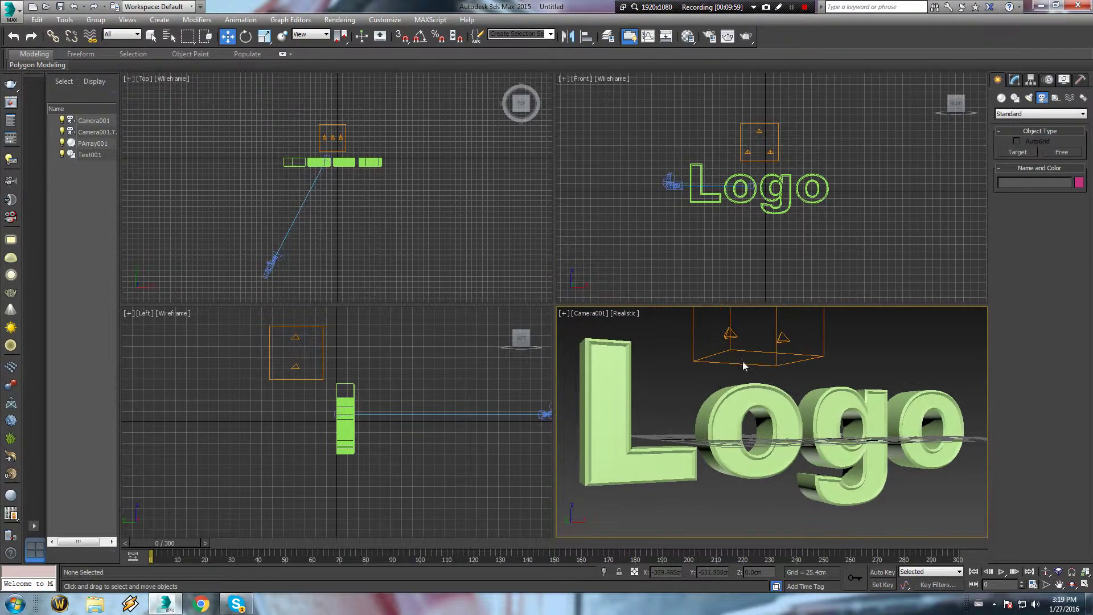
- Dolly the camera back and orbit it so it faces the Logo text from the front
left_click(807, 504)
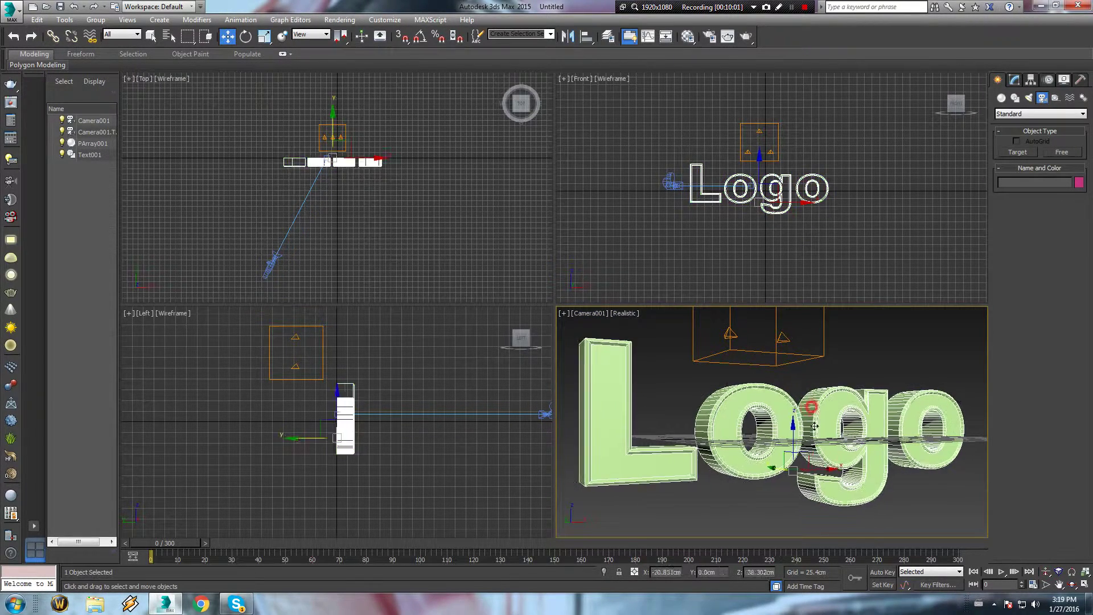
left_click_drag(806, 508, 809, 508)
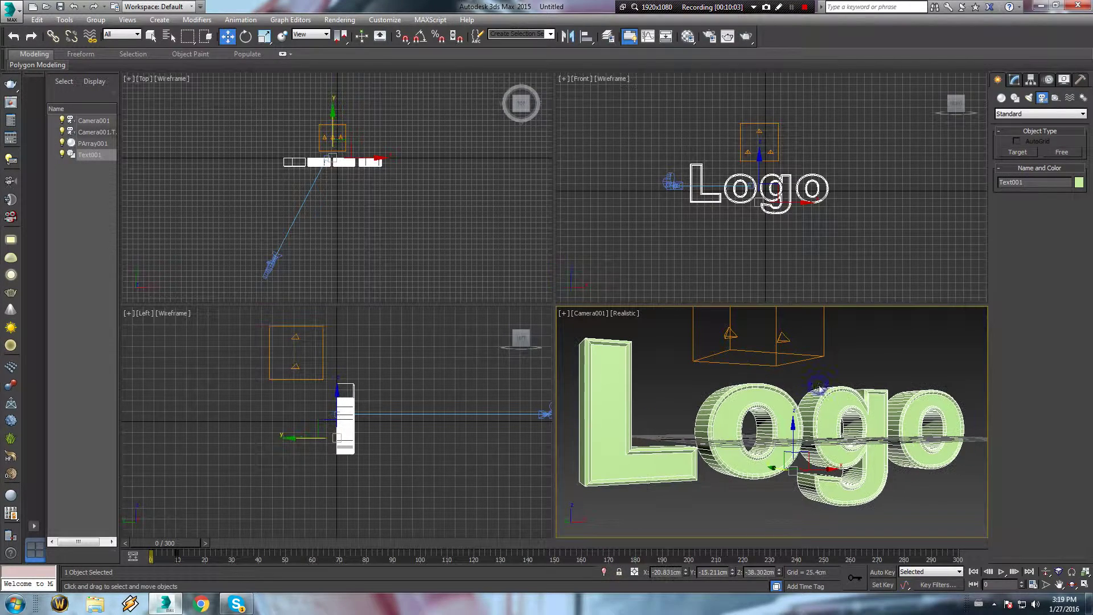
left_click(1046, 571)
left_click_drag(856, 376, 791, 430)
- Set the render output size to 1280 wide by 720 high in the render setup
key("ctrl+r")
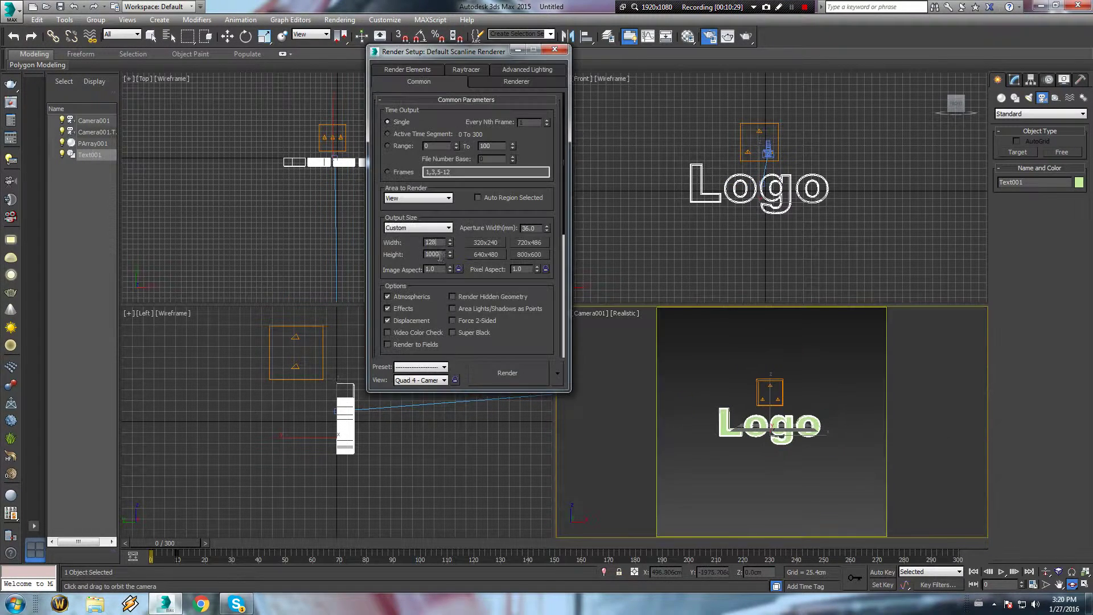
left_click(436, 254)
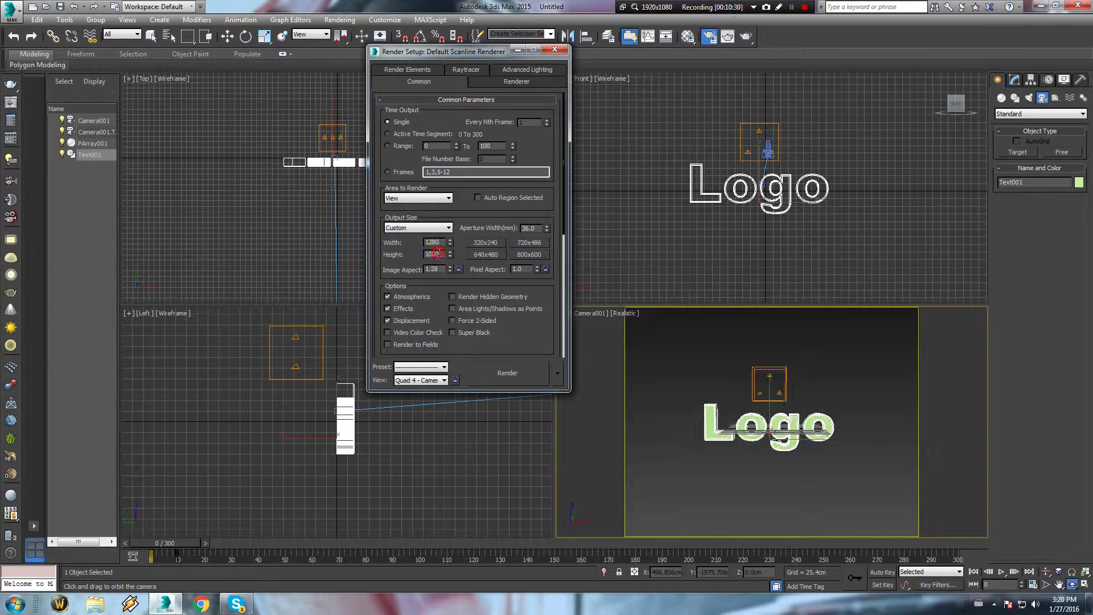
type("720")
key("Return")
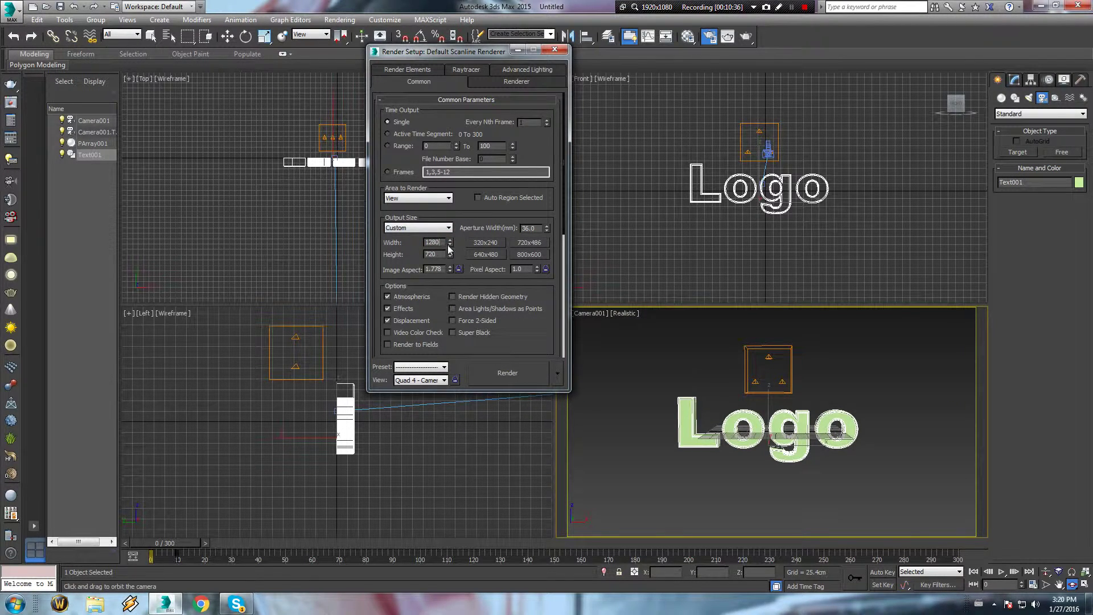
left_click(555, 49)
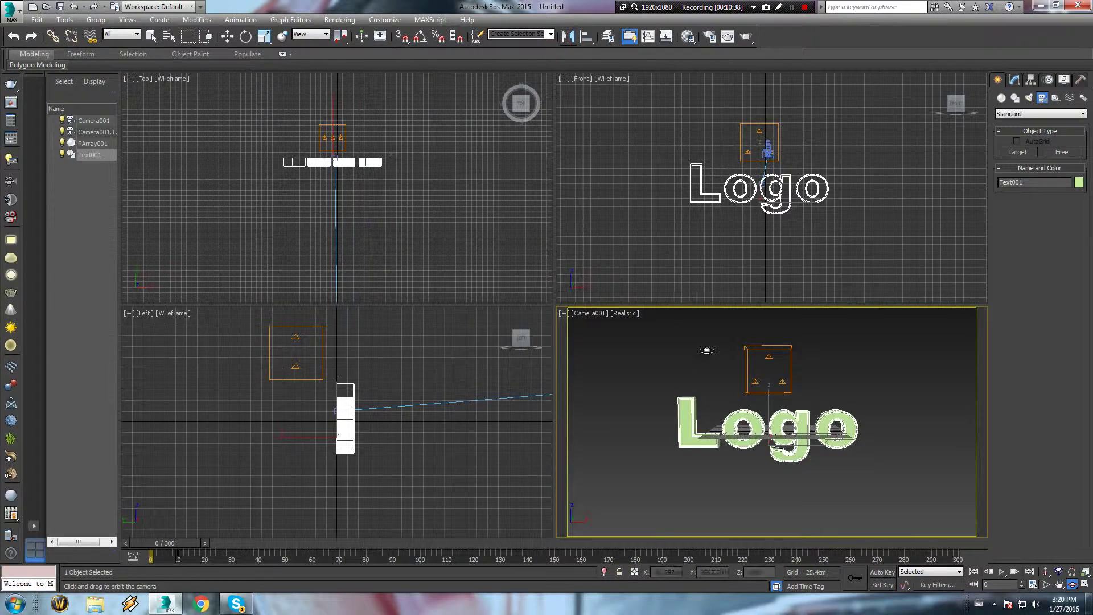
- Dolly the camera closer and orbit it slightly so the Logo text fills the frame, and render a test frame
left_click(1046, 571)
left_click_drag(977, 527, 847, 415)
middle_click_drag(845, 417, 829, 421, "alt")
key("shift+q")
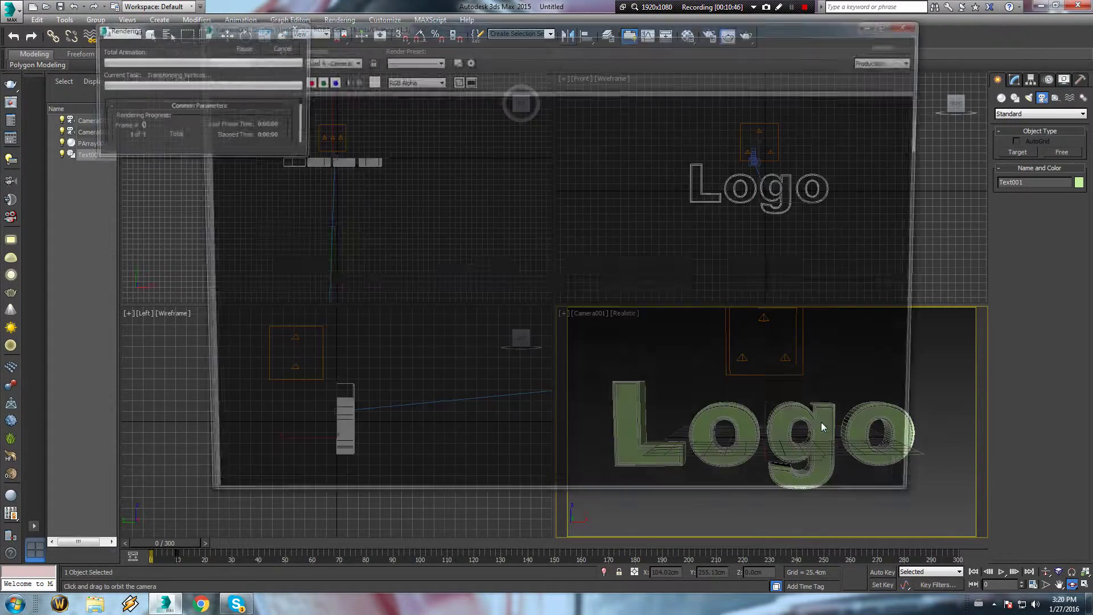
left_click(914, 23)
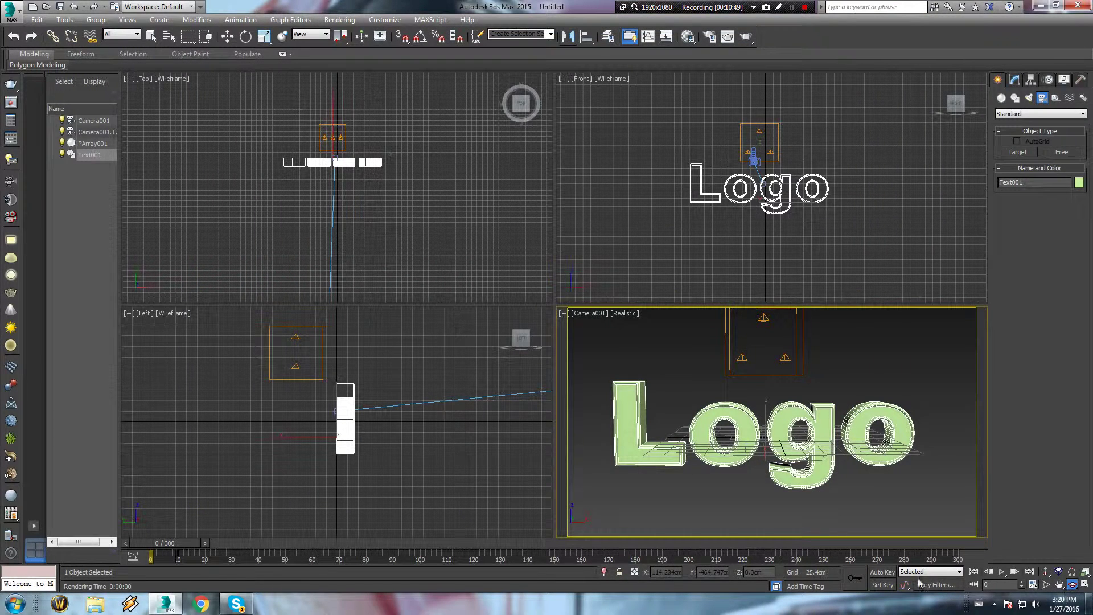
- Play the explosion in the camera view and scrub through its first frames
left_click(1001, 572)
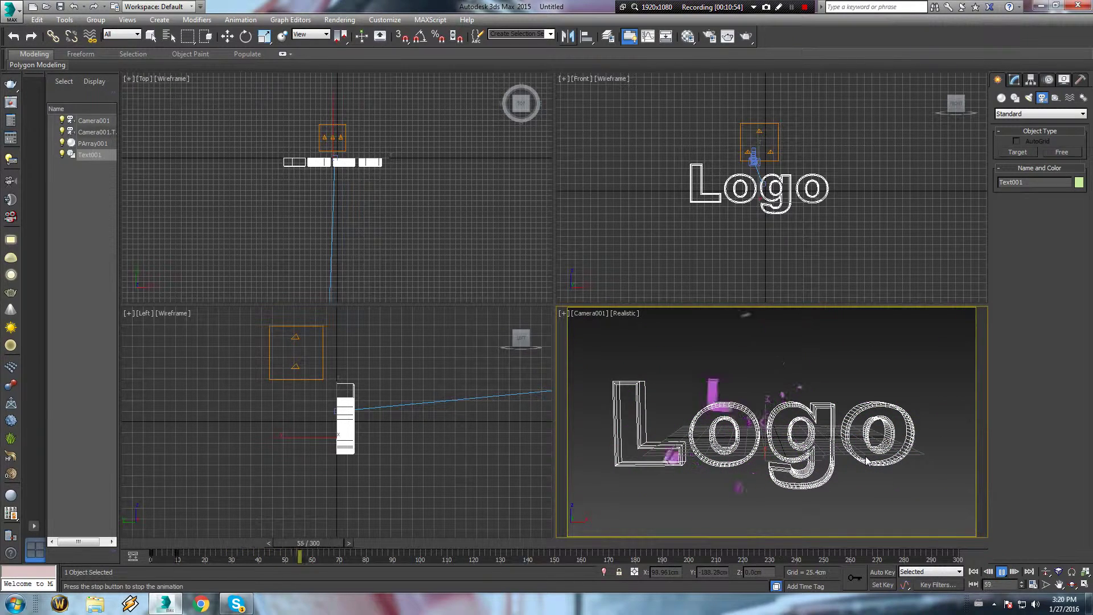
left_click(1002, 573)
left_click_drag(436, 546, 168, 548)
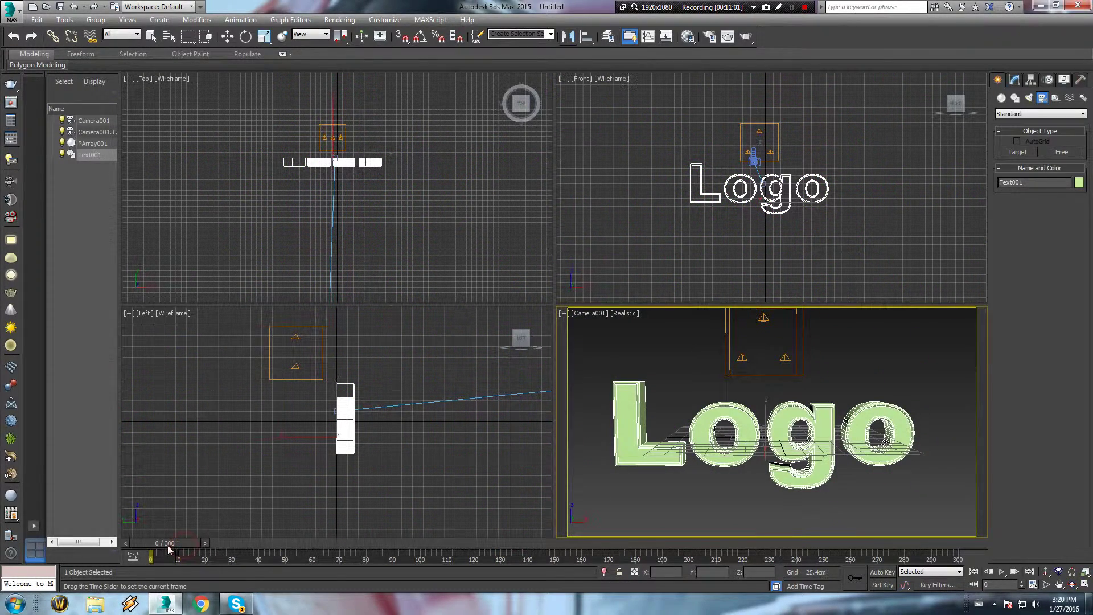
left_click_drag(179, 547, 264, 545)
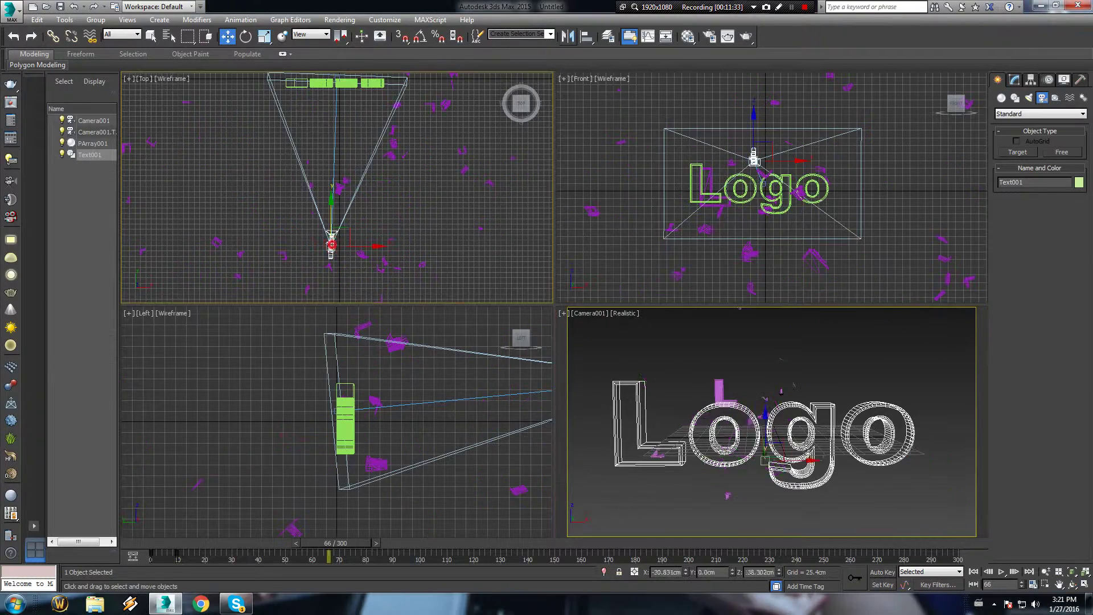
- Turn on Auto Key, select Camera001 together with its target, and set a key for both at frame 0
left_click(880, 573)
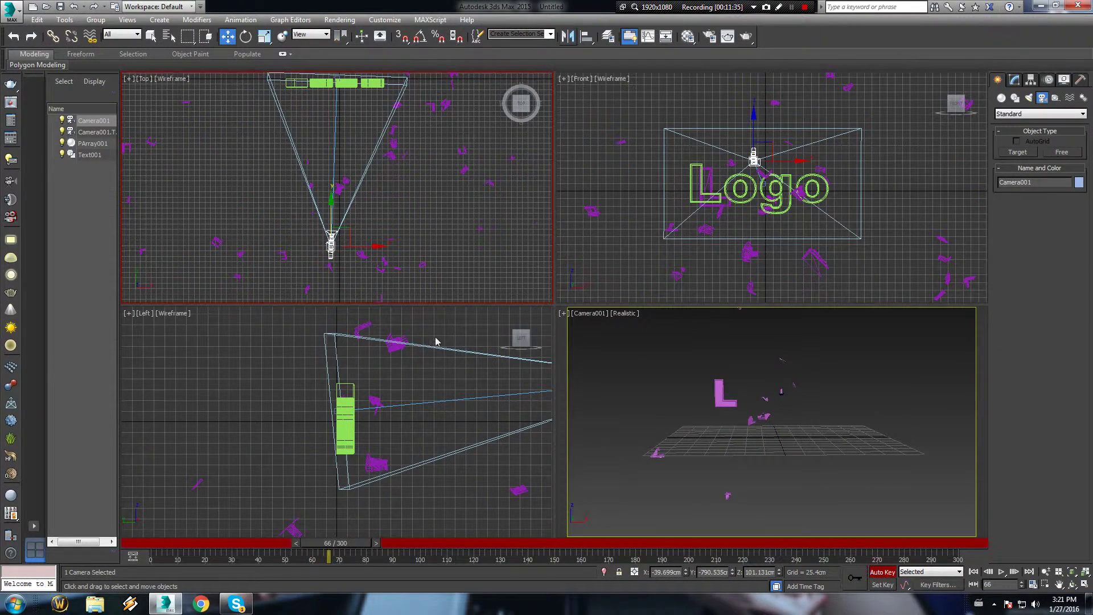
middle_click_drag(340, 138, 362, 197)
scroll(358, 177, "up", 3)
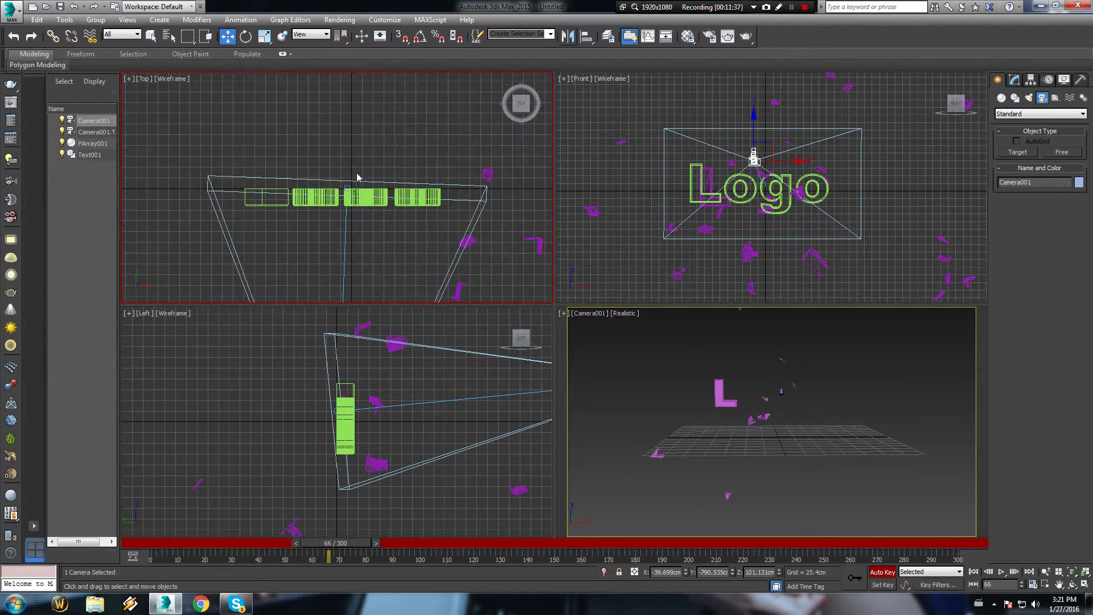
left_click(365, 202, "ctrl")
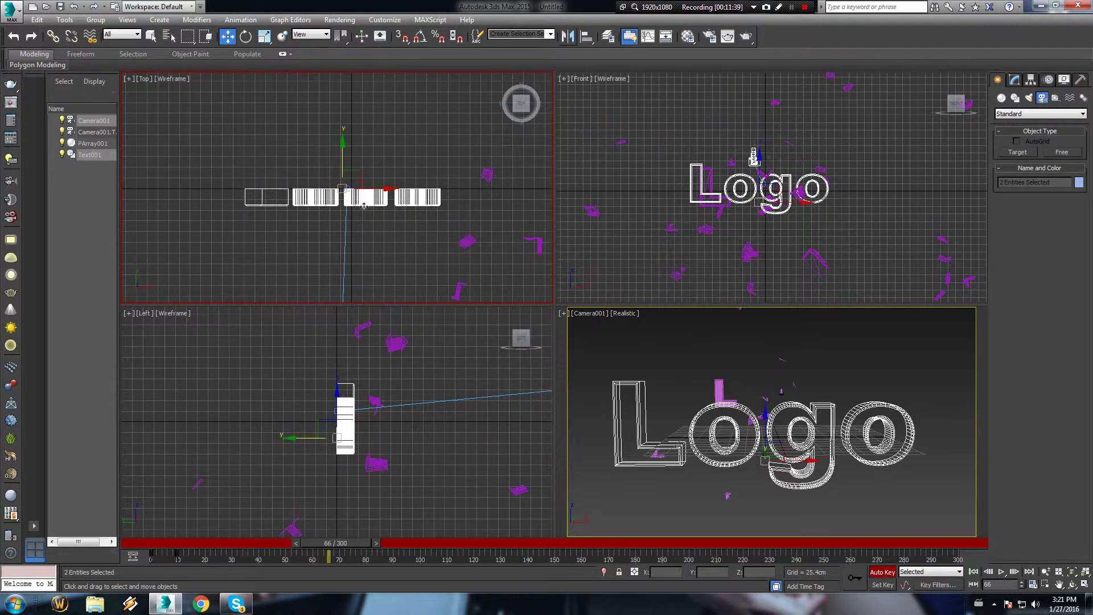
scroll(353, 190, "up", 5)
left_click(346, 194)
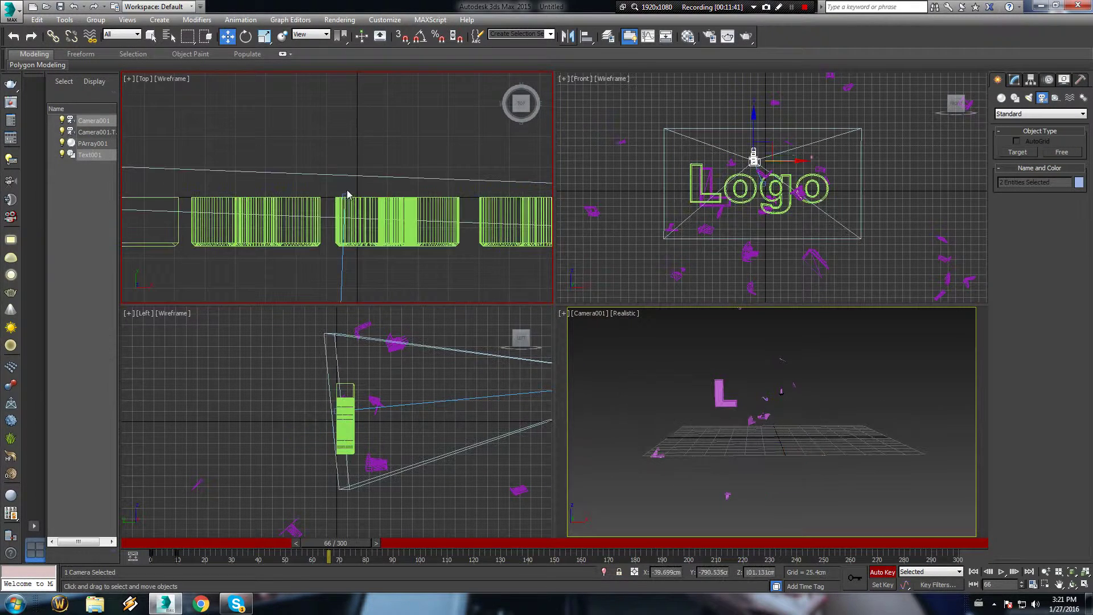
left_click(346, 194, "ctrl")
scroll(349, 197, "down", 6)
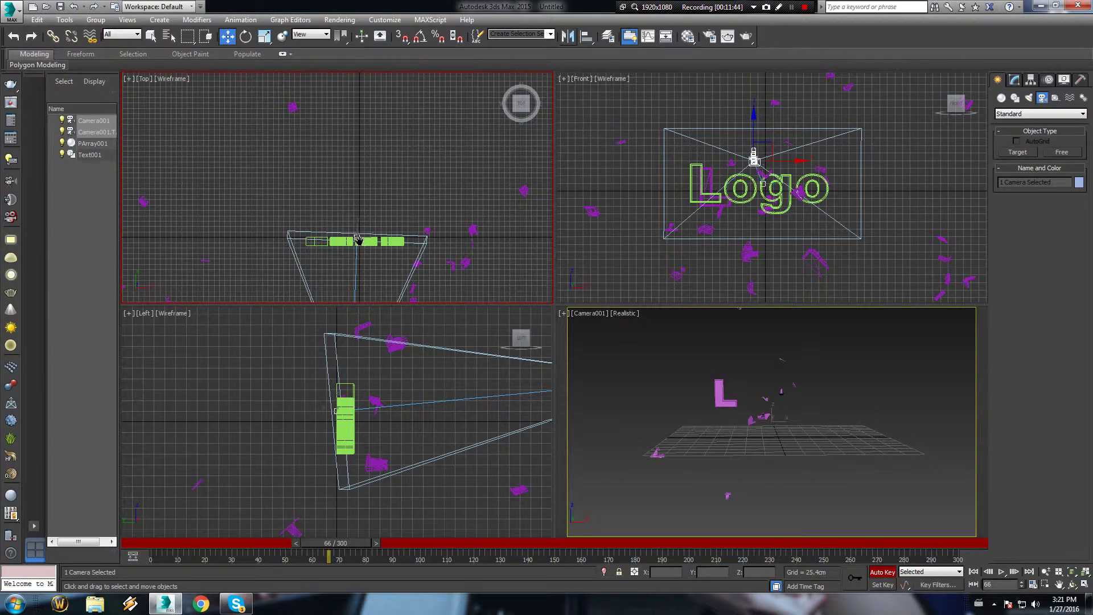
left_click_drag(354, 544, 162, 545)
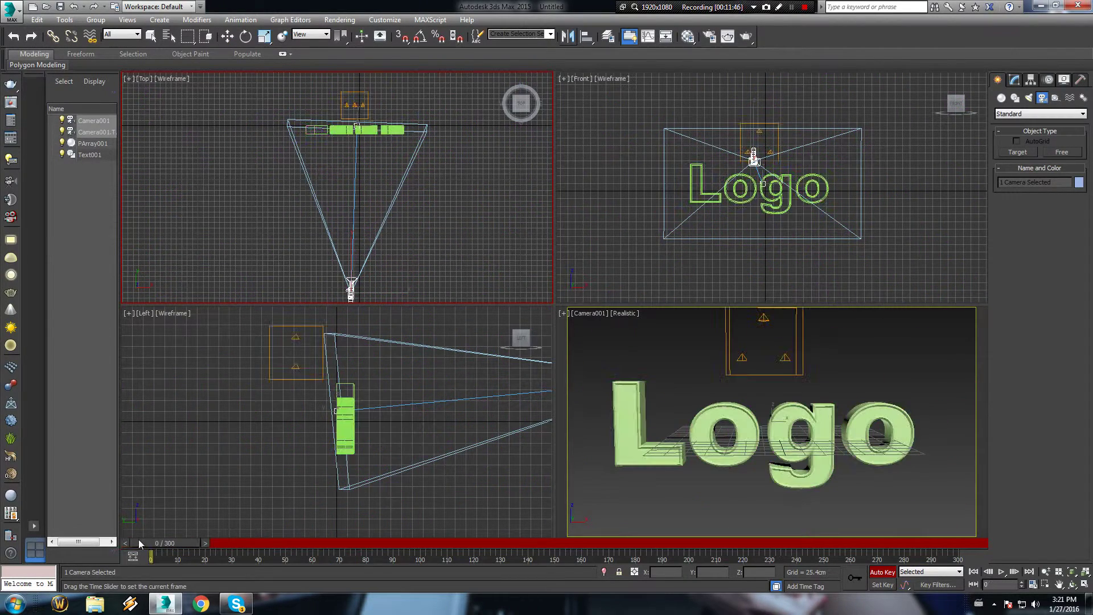
left_click(855, 577)
- At frame 44, move the camera and its target farther in front of the logo, and up and to its right
left_click_drag(165, 543, 297, 542)
key("w")
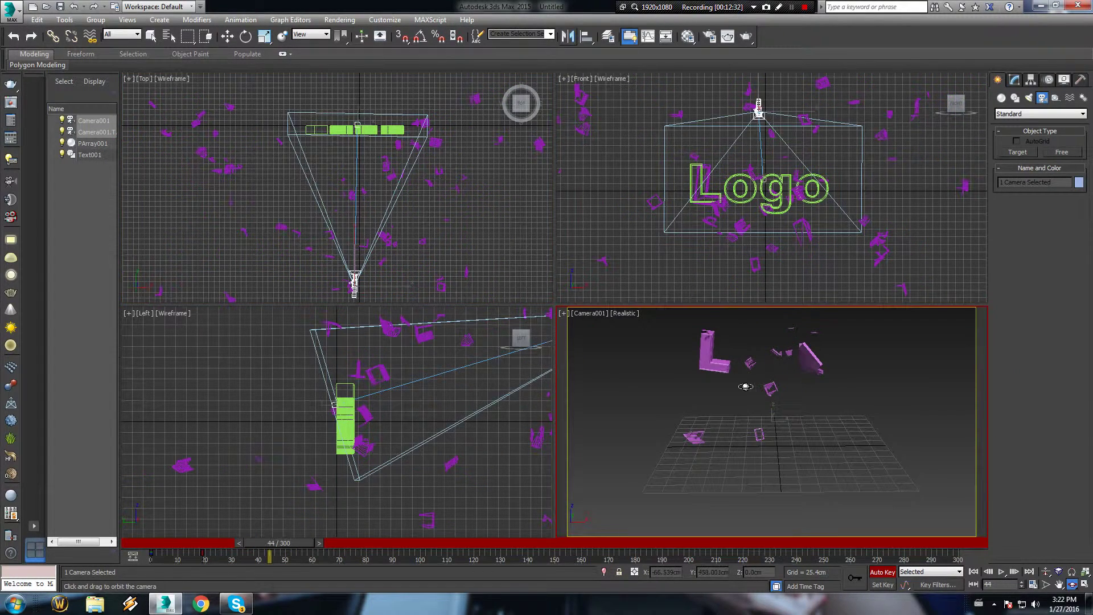
key("alt+w")
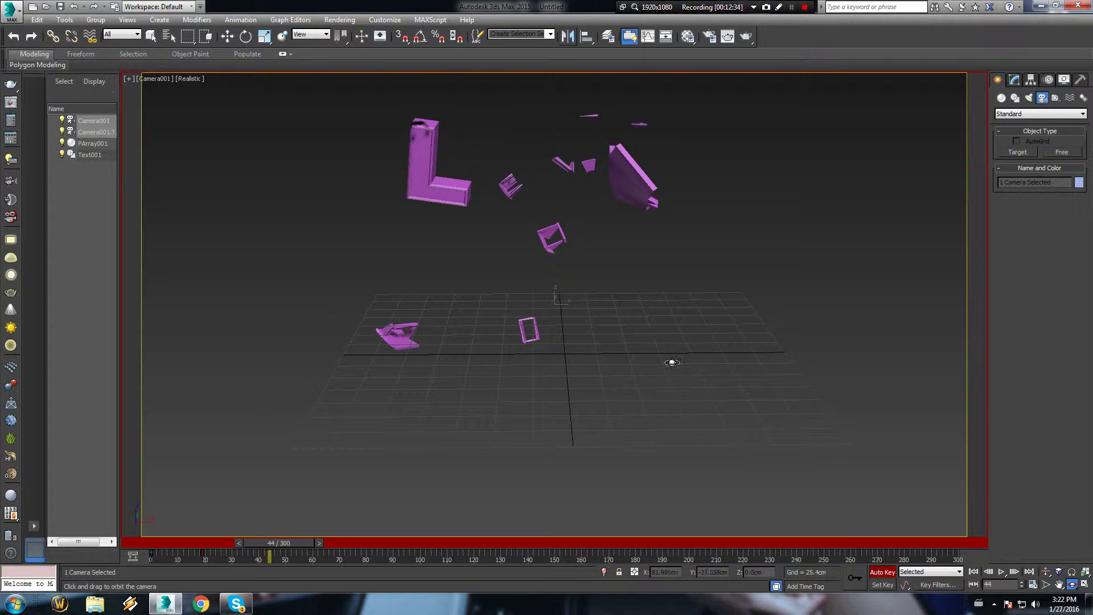
key("alt+w")
key("w")
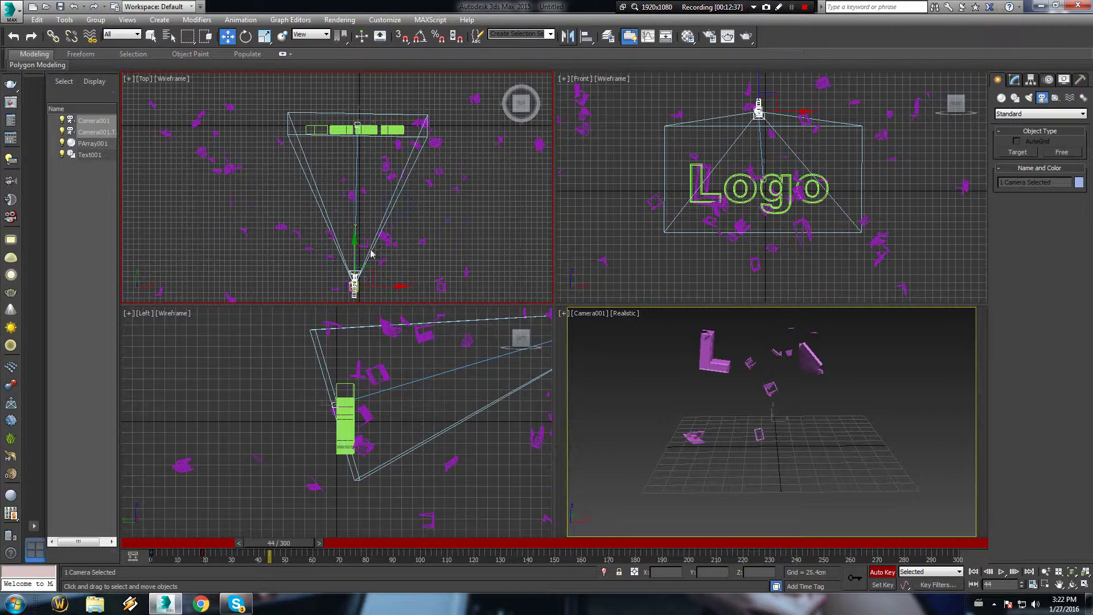
scroll(384, 220, "down", 3)
left_click_drag(385, 218, 381, 326)
scroll(806, 137, "down", 2)
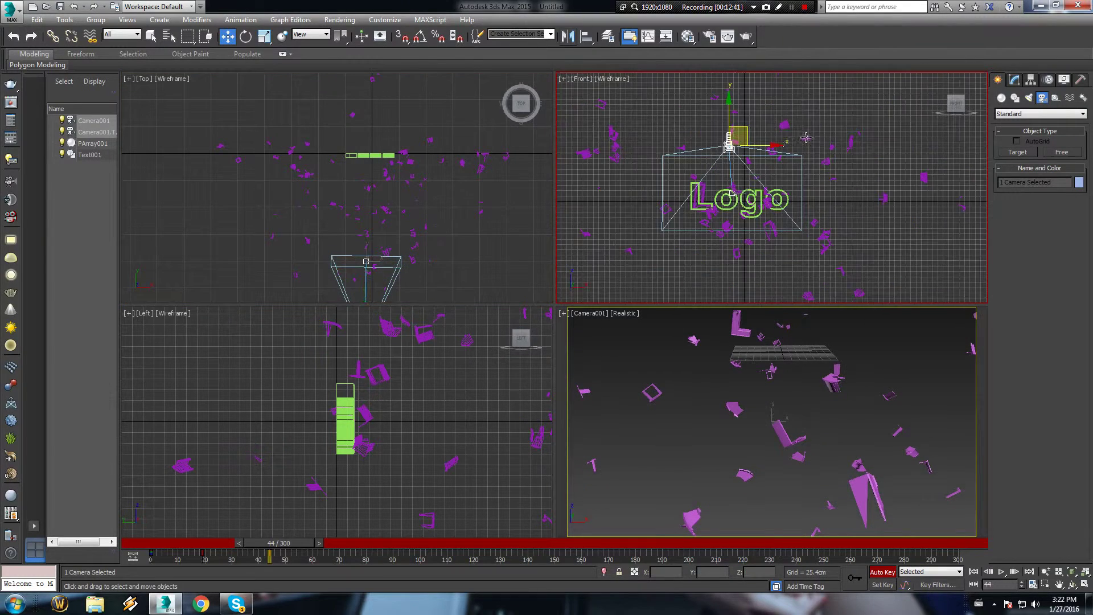
left_click_drag(749, 127, 819, 37)
scroll(792, 138, "down", 3)
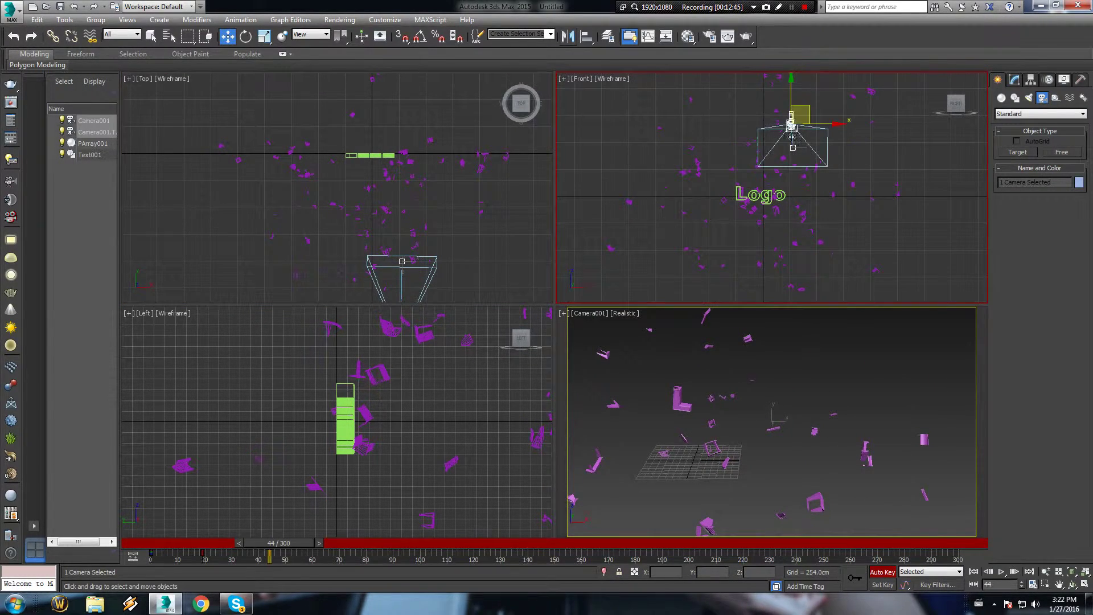
- Move only the camera to the logo's lower left at frame 44, so it looks diagonally up through the flying fragments
left_click(792, 121)
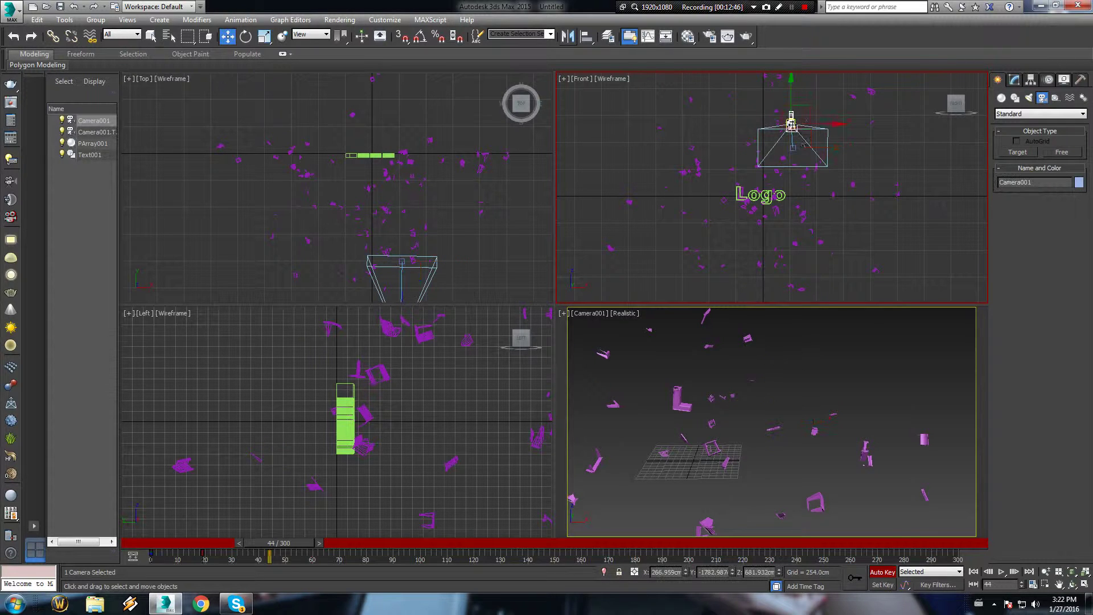
left_click_drag(813, 105, 766, 183)
middle_click_drag(408, 214, 466, 125)
left_click_drag(441, 243, 431, 223)
middle_click(661, 362)
middle_click_drag(660, 362, 899, 279)
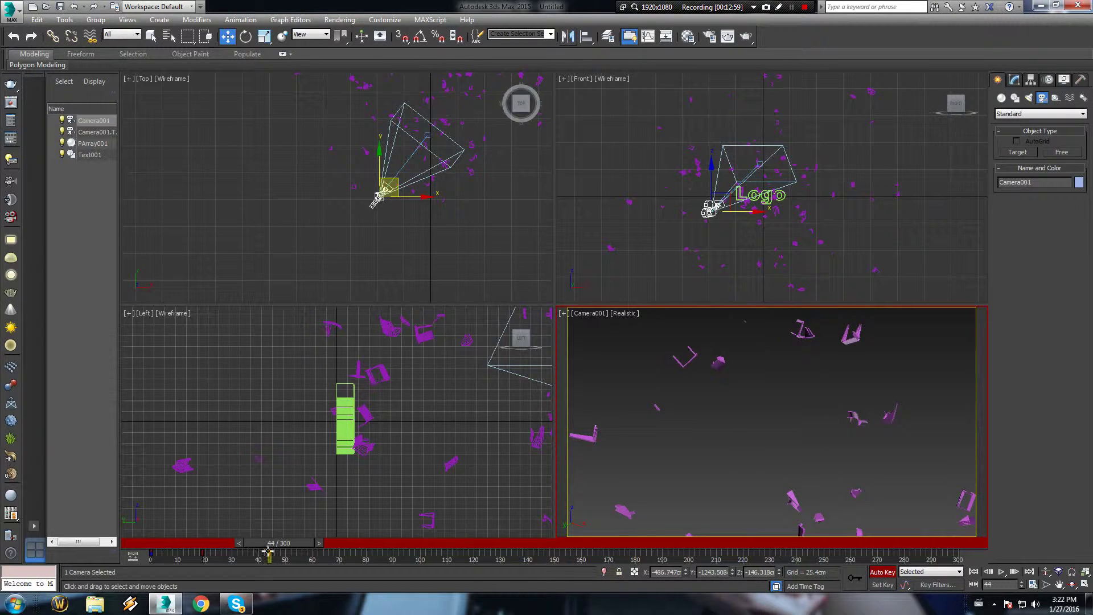
- Shift the camera's key at frame 44 to about frame 60 and turn off Auto Key at frame 0
left_click_drag(269, 552, 314, 552)
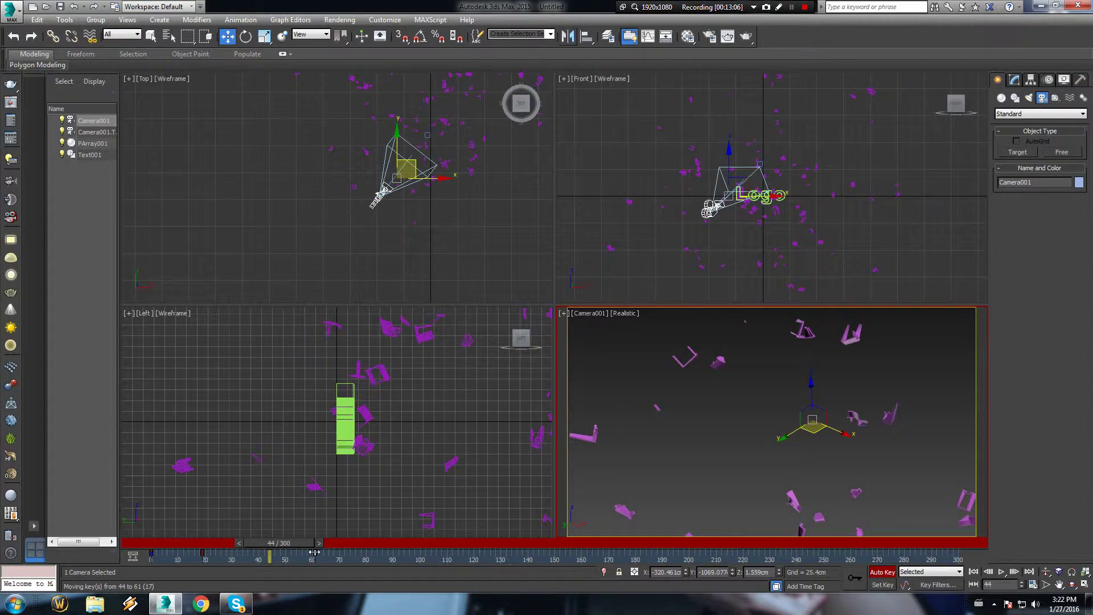
left_click_drag(314, 552, 189, 573)
key("w")
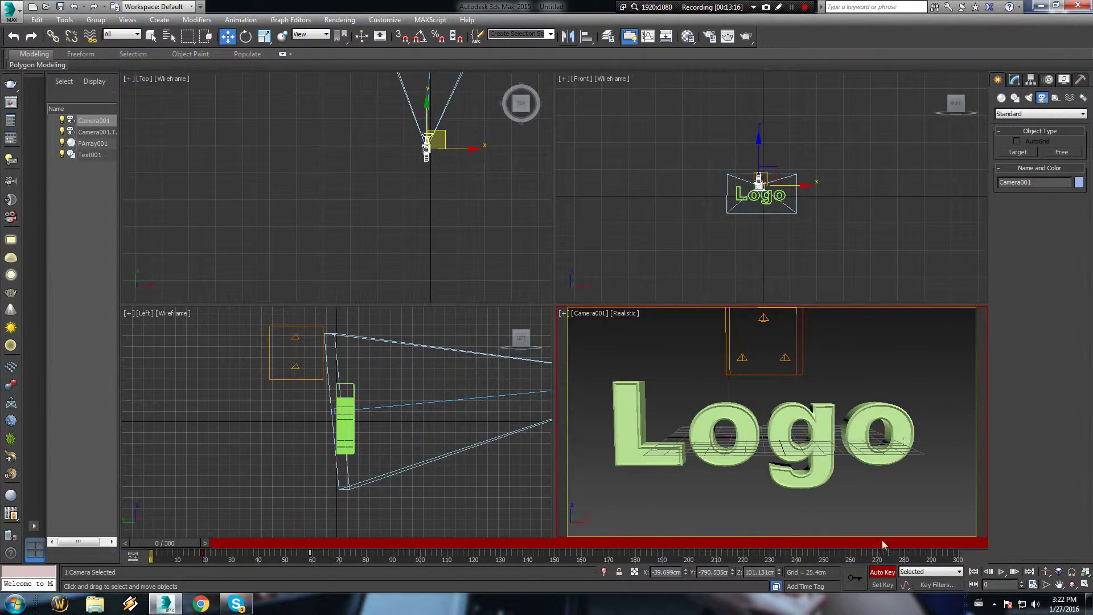
left_click(883, 572)
- Play the camera animation in the maximized camera view and scrub back through the explosion
key("alt+w")
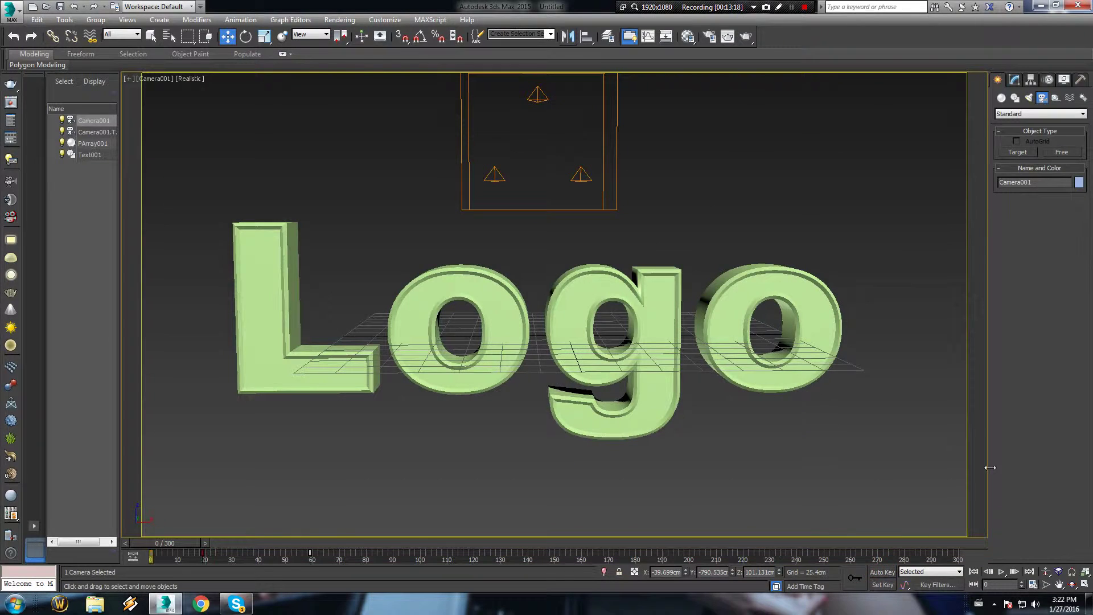
left_click(1001, 571)
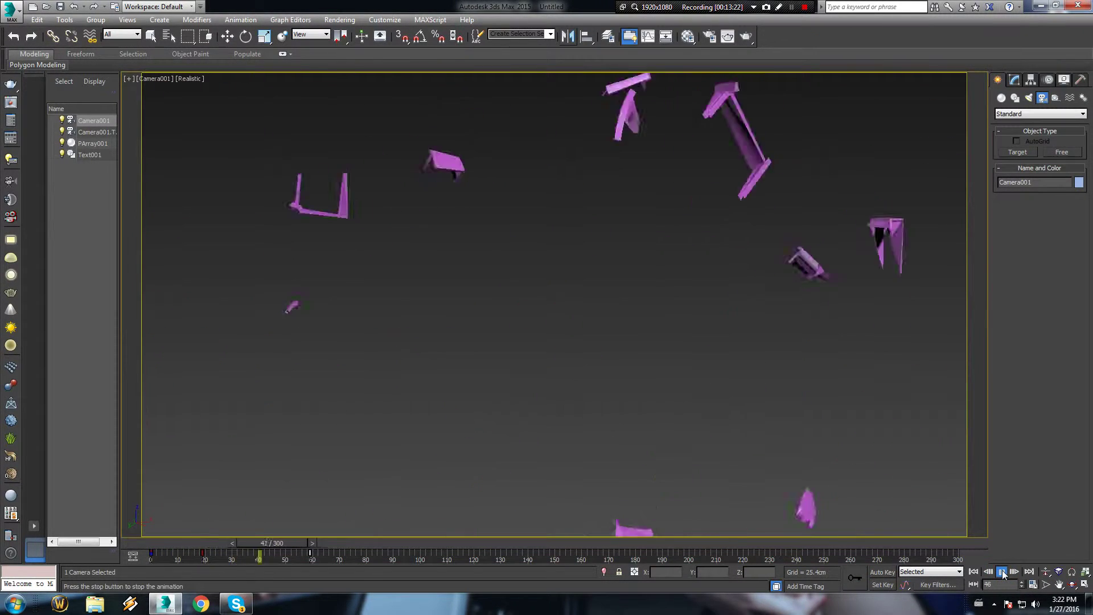
left_click(1002, 572)
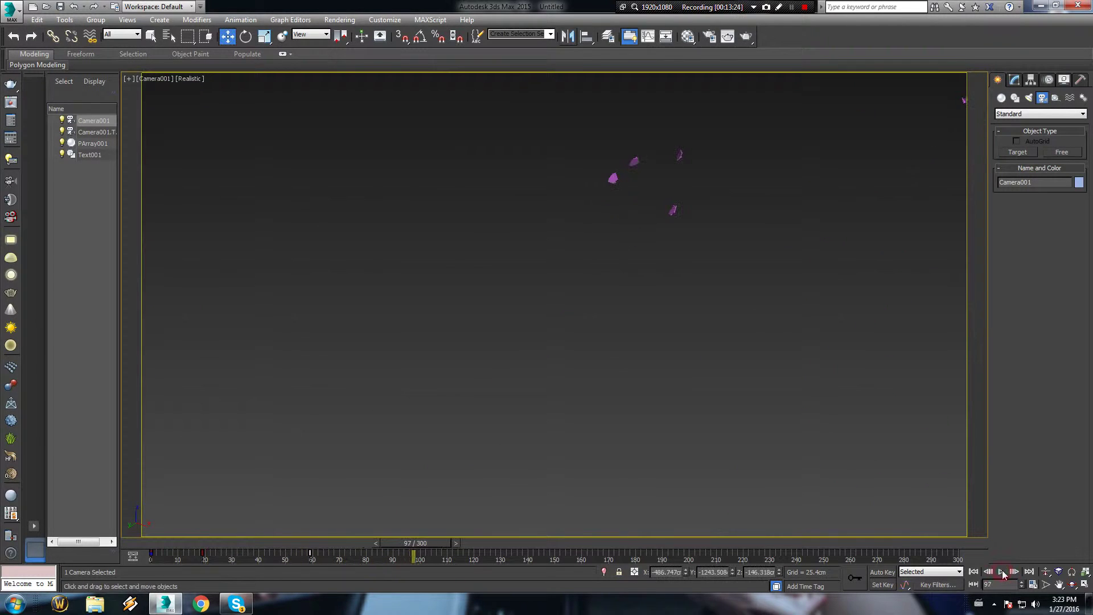
left_click_drag(420, 544, 329, 555)
left_click_drag(538, 545, 183, 553)
key("w")
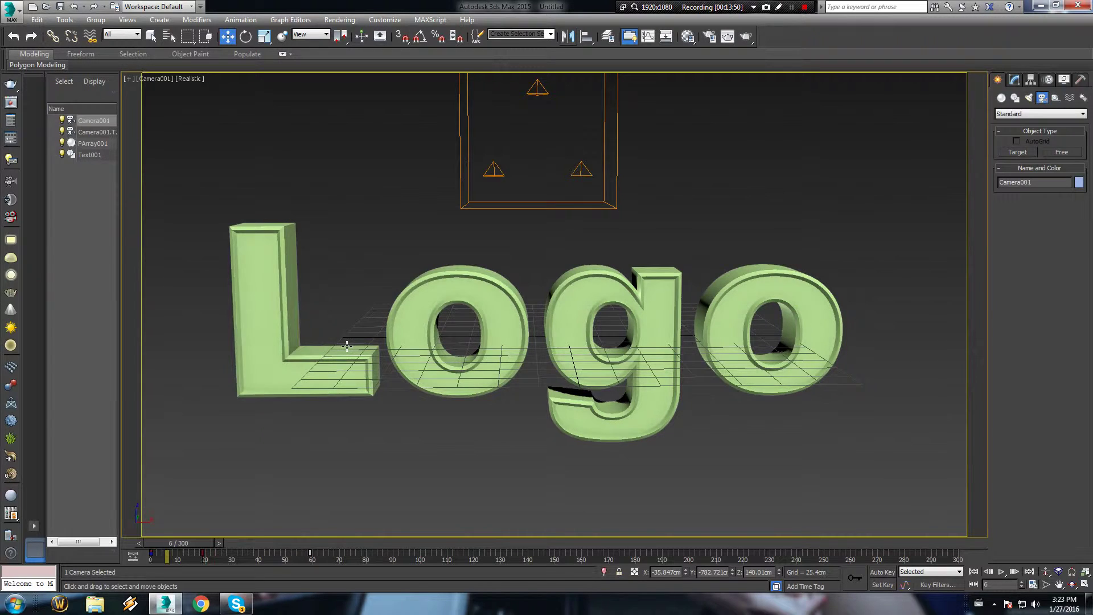
- Set the render time output to a range of frames 0 to 60
key("F10")
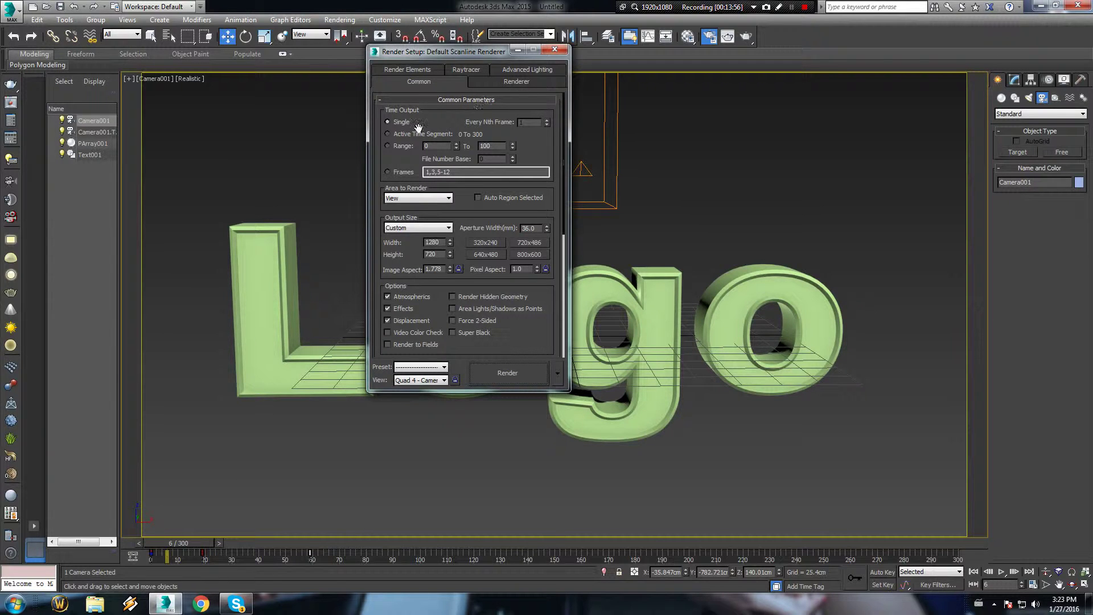
left_click(400, 146)
type("60")
- Set the render output to an uncompressed AVI file named intro_tut on the Desktop and start rendering
scroll(461, 273, "down", 5)
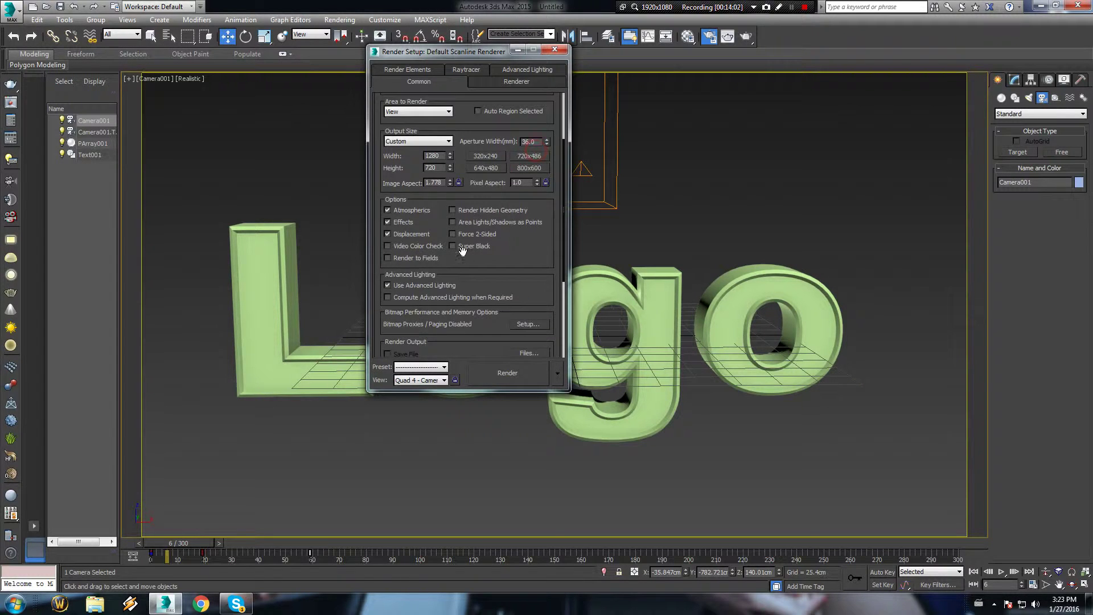
left_click(522, 271)
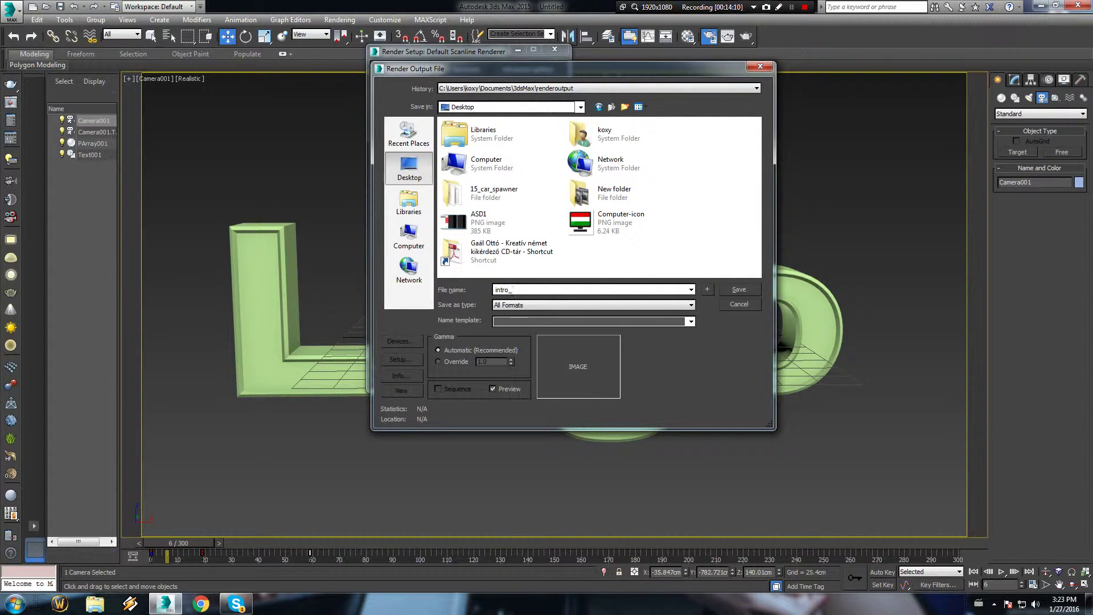
type("intro_tut")
key("Tab")
key("Down")
left_click(737, 289)
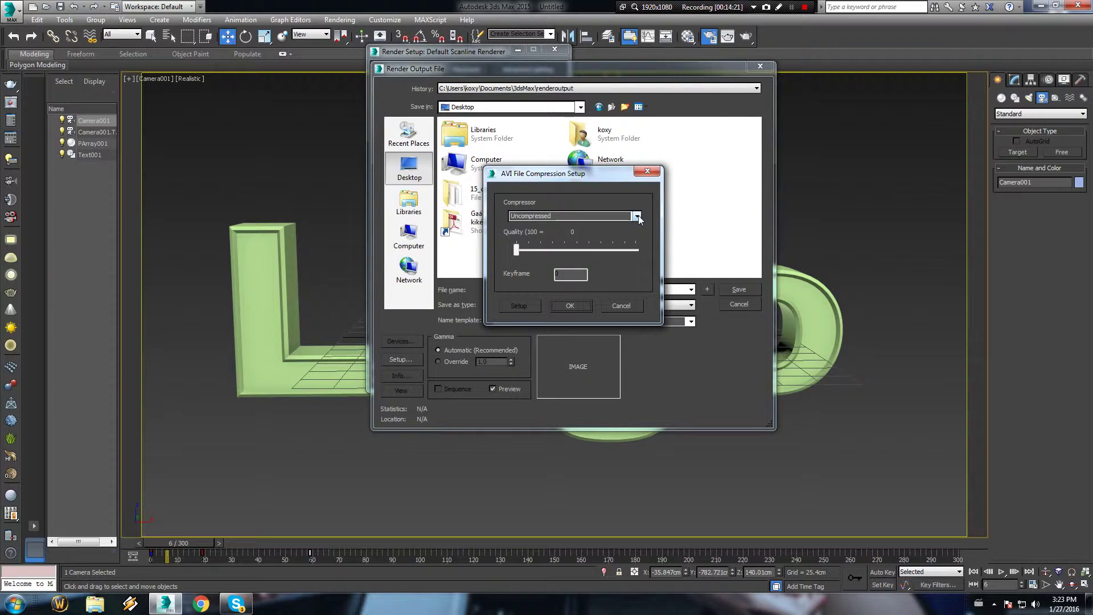
left_click(569, 306)
left_click(530, 370)
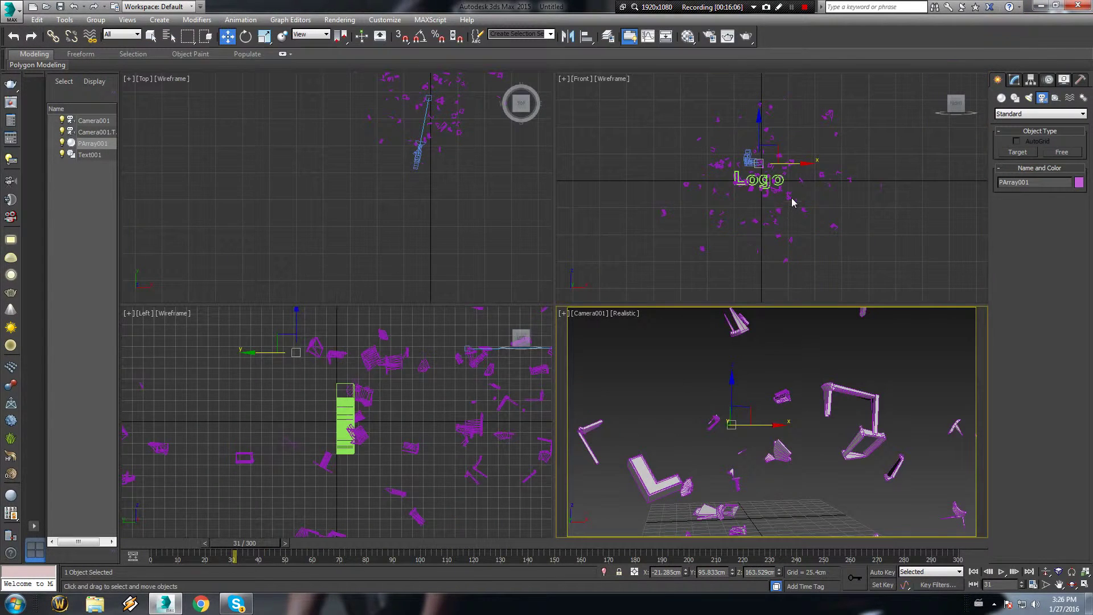
- Create a large Mesher compound object in the Top view, in front of and to the left of the logo
left_click(791, 202)
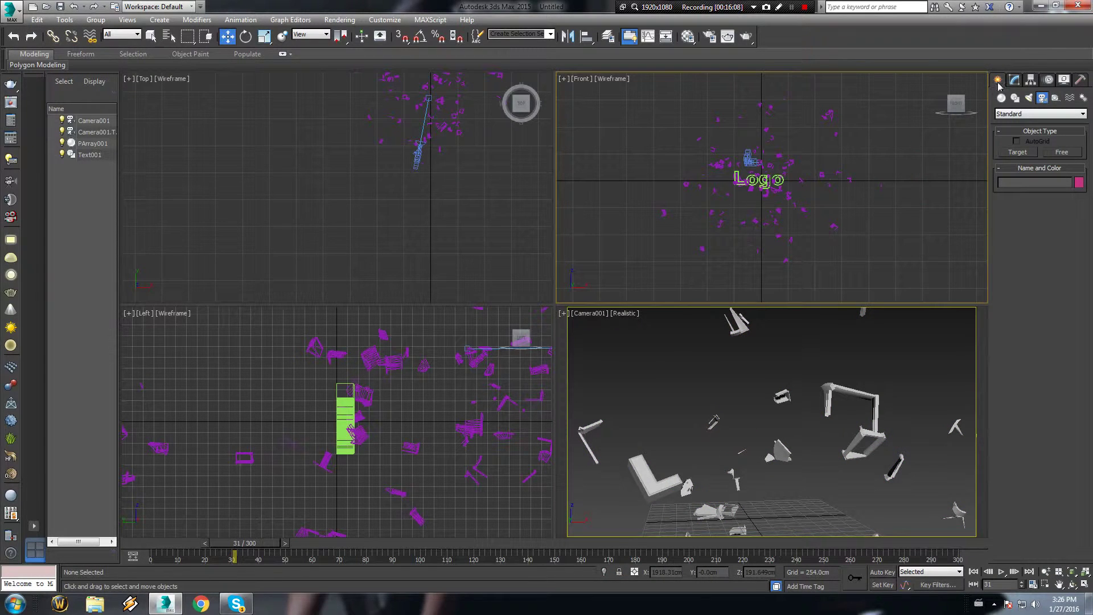
left_click(1014, 80)
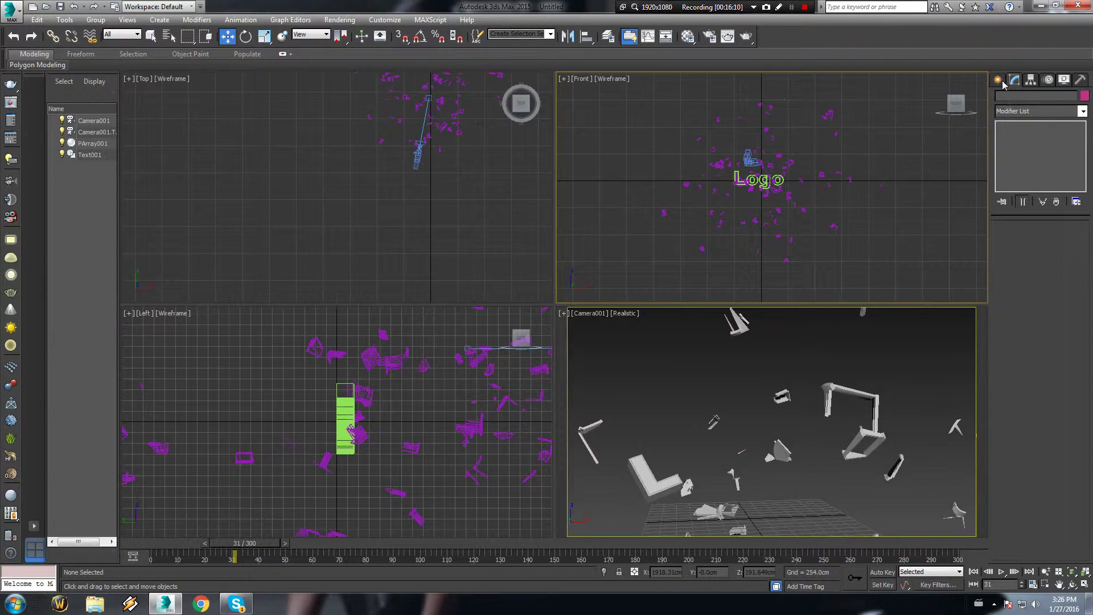
left_click(999, 81)
left_click(1003, 99)
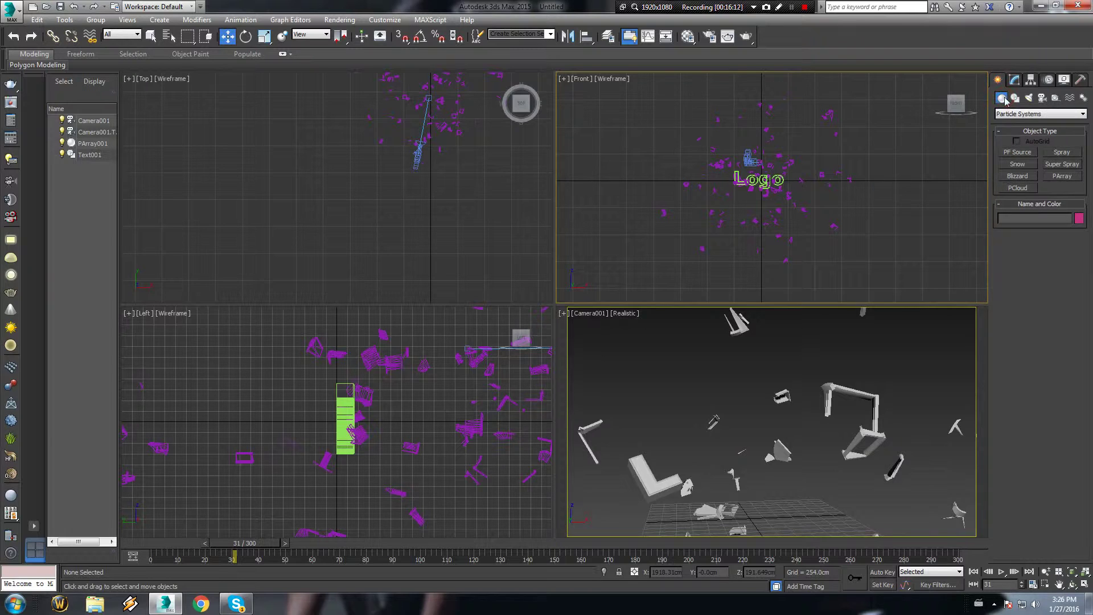
left_click(1013, 114)
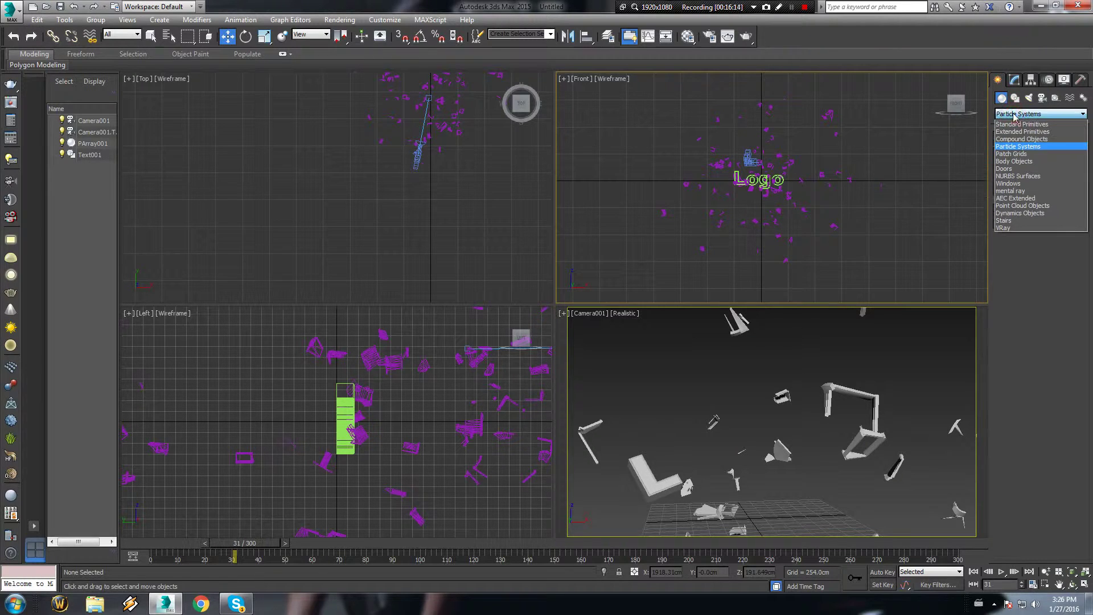
left_click(1036, 140)
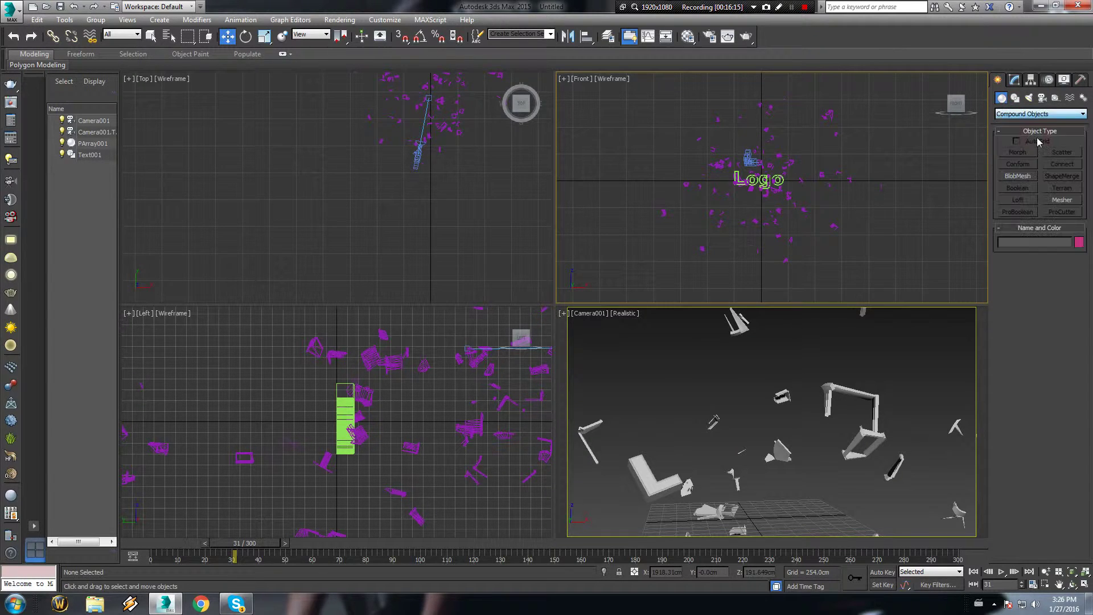
left_click(1062, 200)
middle_click_drag(435, 166, 402, 270)
left_click_drag(331, 292, 430, 214)
key("w")
scroll(377, 212, "down", 2)
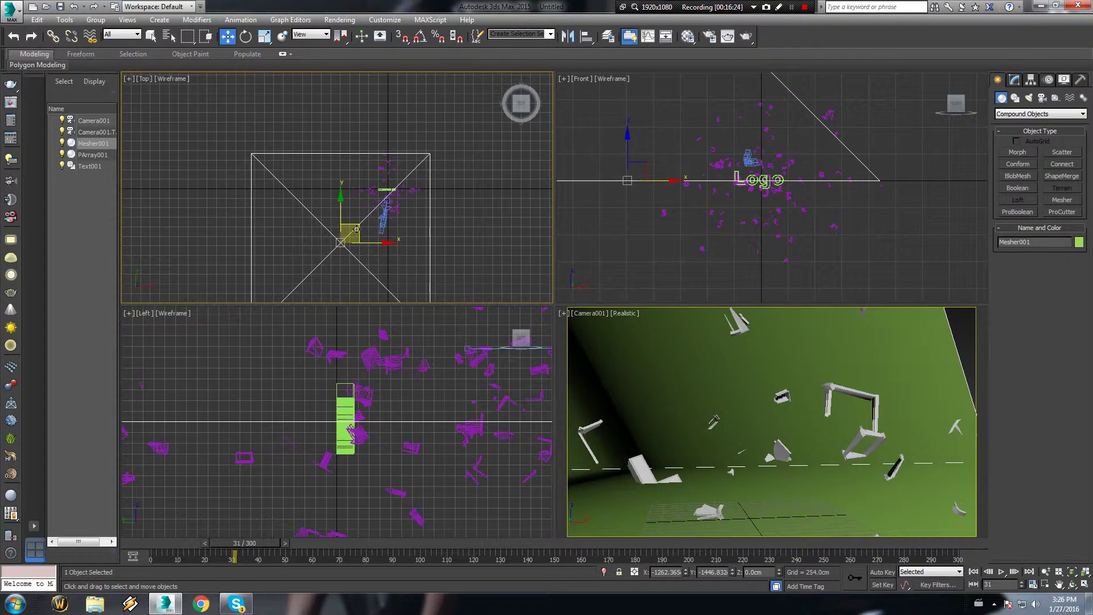
- Move the Mesher over the logo in the Top view and pick PArray001 as its source object
left_click_drag(365, 218, 411, 186)
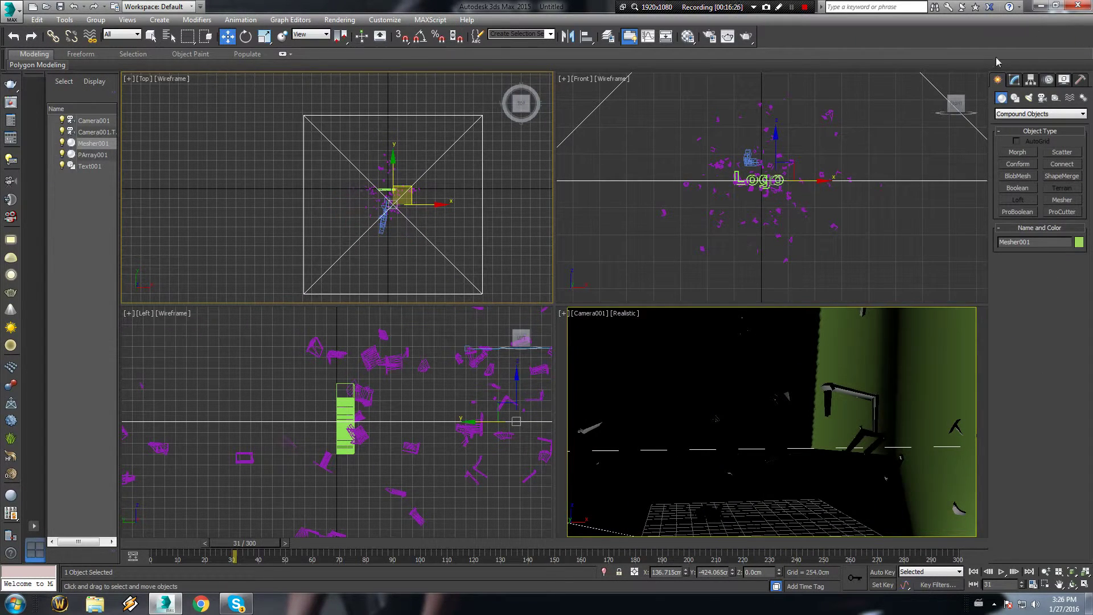
left_click(1015, 80)
left_click(1015, 83)
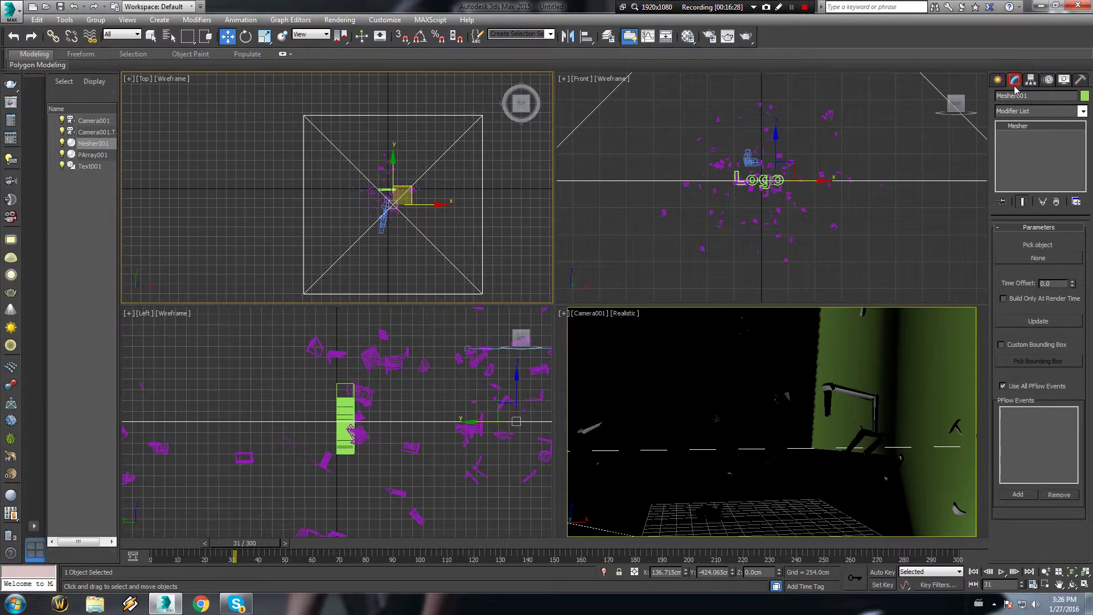
left_click(1039, 257)
left_click(828, 116)
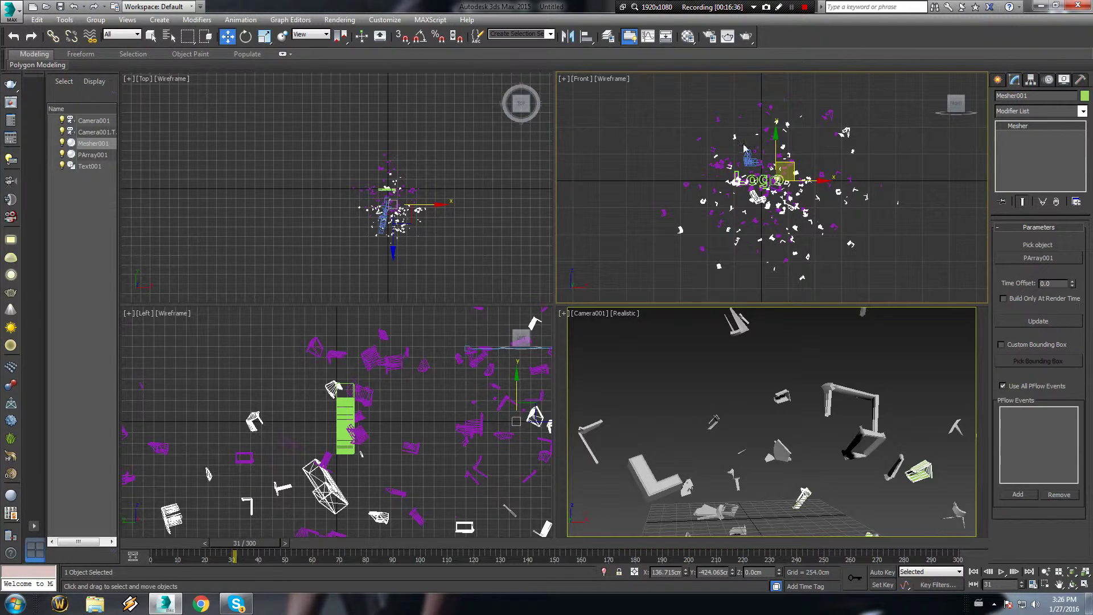
- Move the Mesher's fragments in the Front view to roughly overlap the PArray fragments
left_click_drag(786, 168, 770, 152)
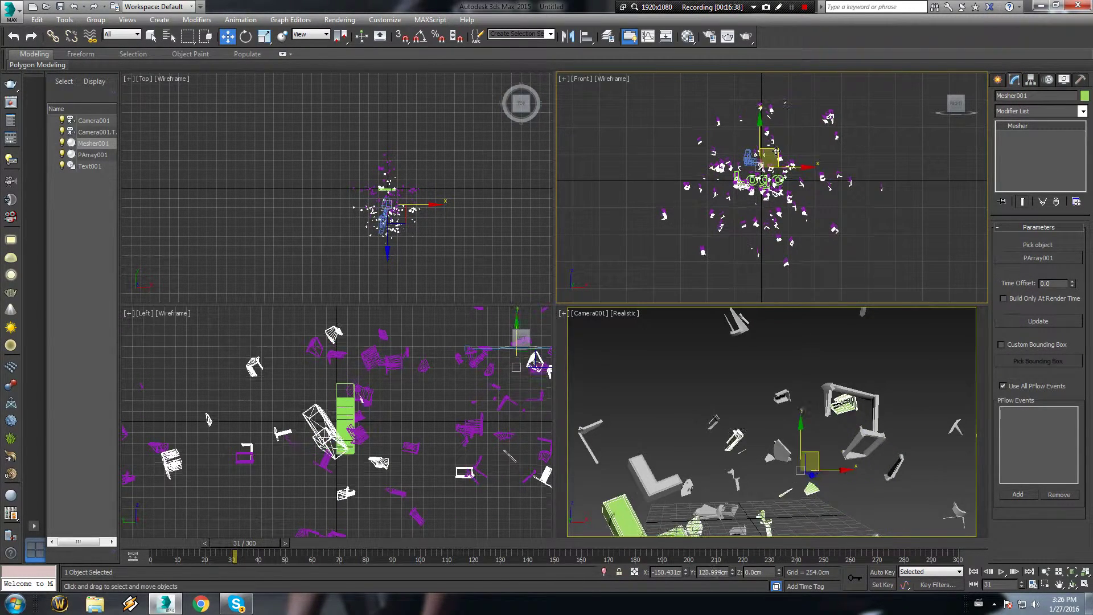
middle_click_drag(838, 110, 857, 126)
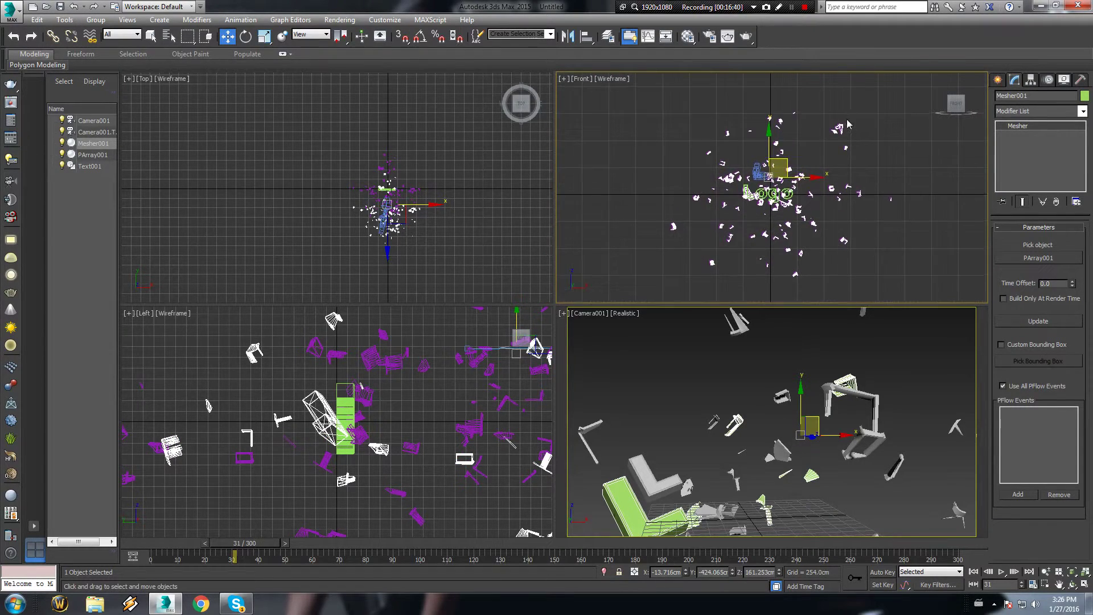
scroll(857, 126, "up", 2)
left_click_drag(746, 191, 756, 200)
key("/")
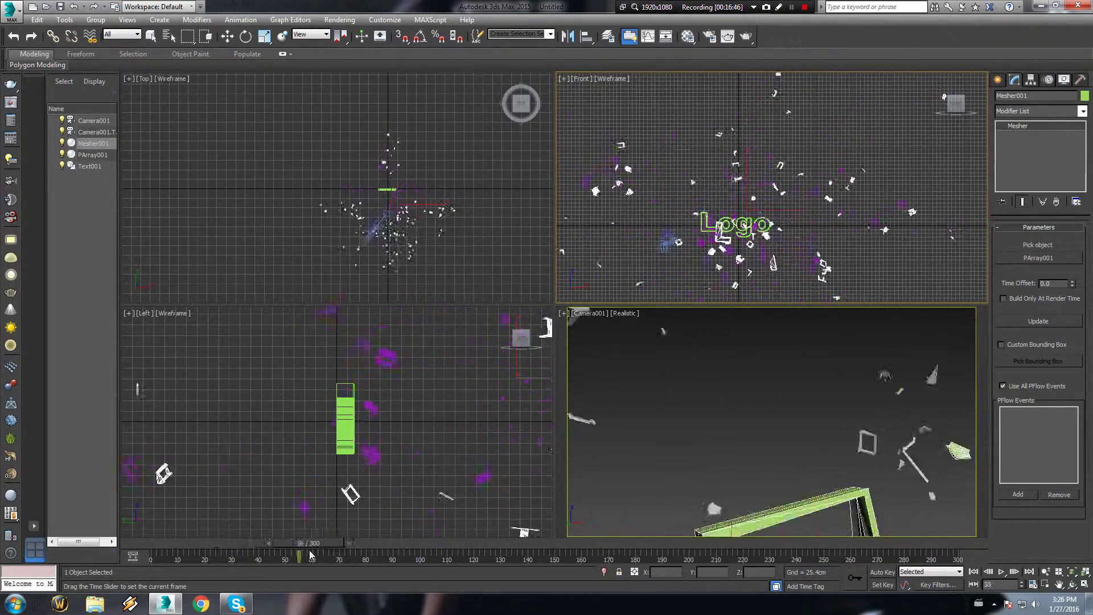
key("/")
scroll(711, 230, "up", 4)
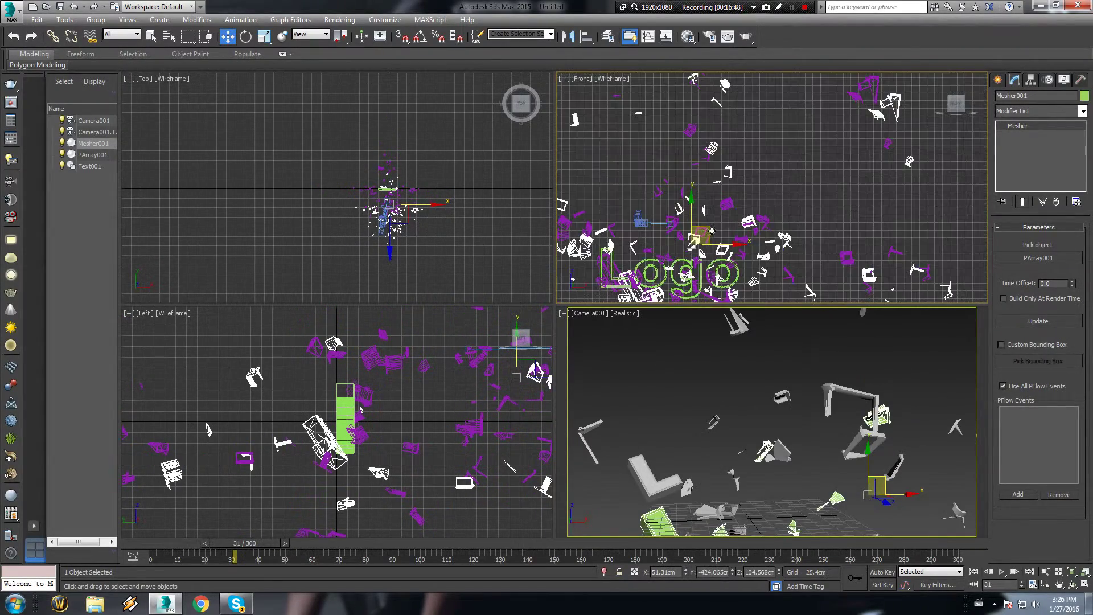
- Fine-tune the Mesher's position in the Front view against a single fragment and lock the selection so its pieces coincide with the PArray's
left_click_drag(710, 234, 686, 216)
middle_click_drag(833, 189, 801, 254)
scroll(818, 170, "up", 8)
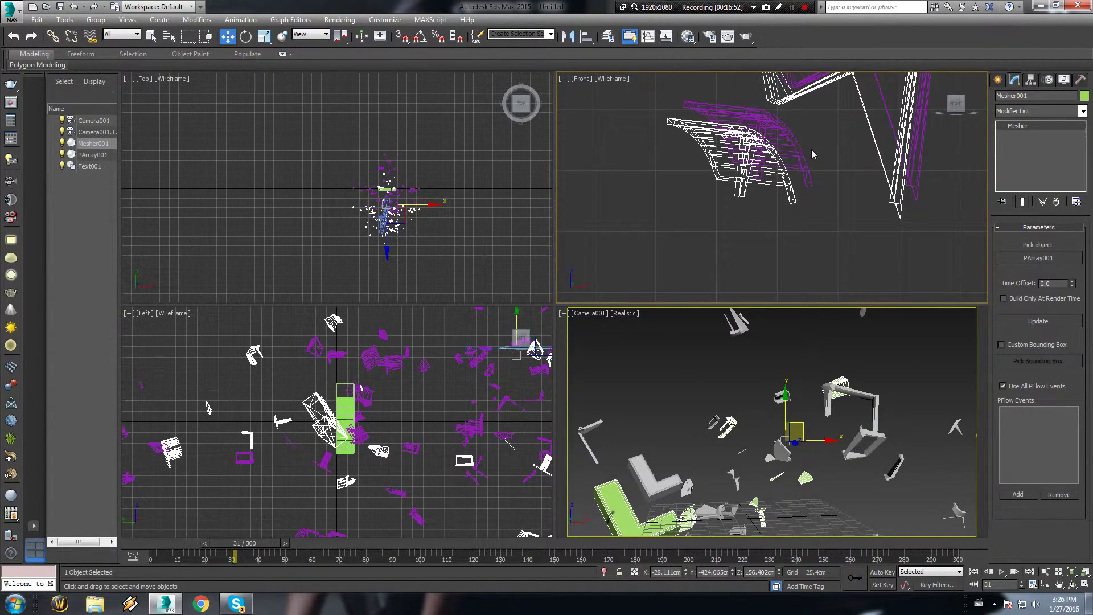
middle_click_drag(758, 276, 756, 279)
key("space")
left_click_drag(730, 231, 721, 234)
left_click_drag(726, 276, 701, 295)
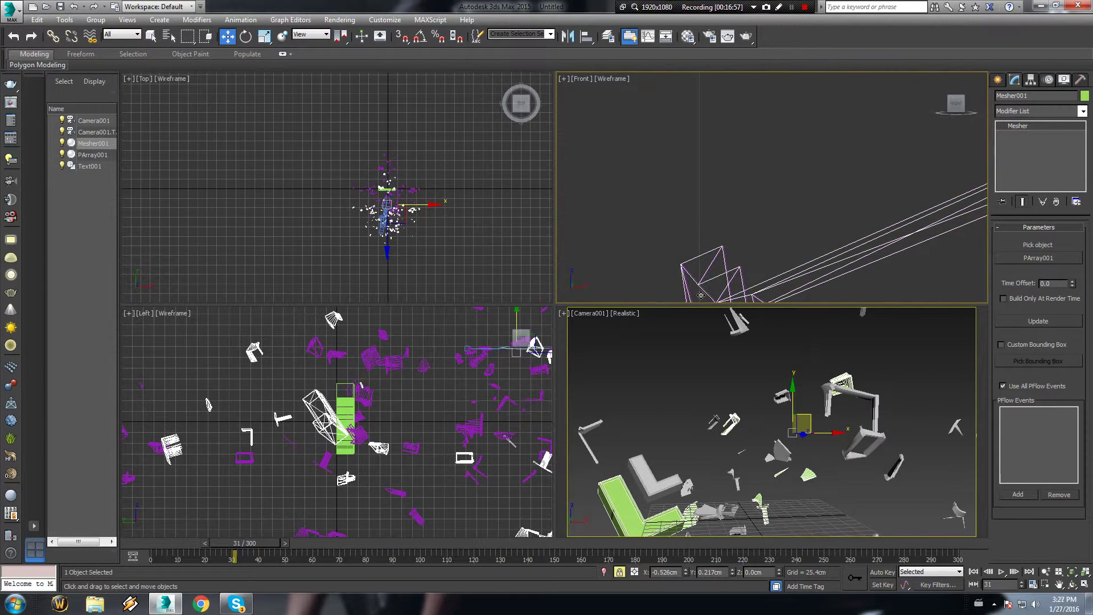
- Move the Mesher along Y in the Top view until its fragments line up with the PArray fragments
middle_click(428, 221)
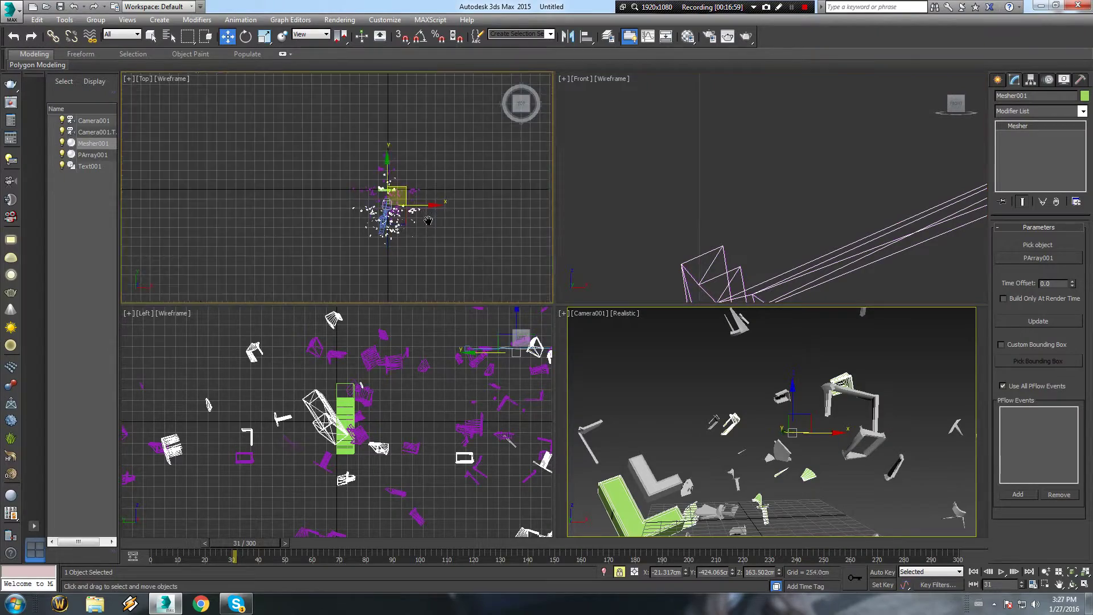
scroll(428, 221, "up", 10)
middle_click_drag(312, 153, 337, 176)
left_click_drag(337, 176, 386, 110)
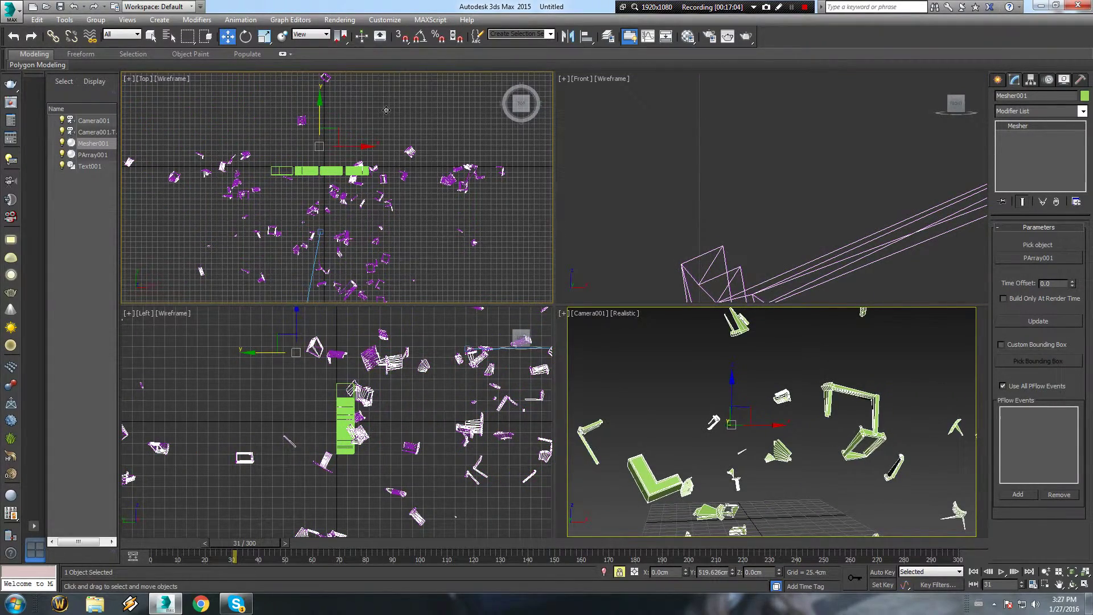
scroll(364, 232, "down", 5)
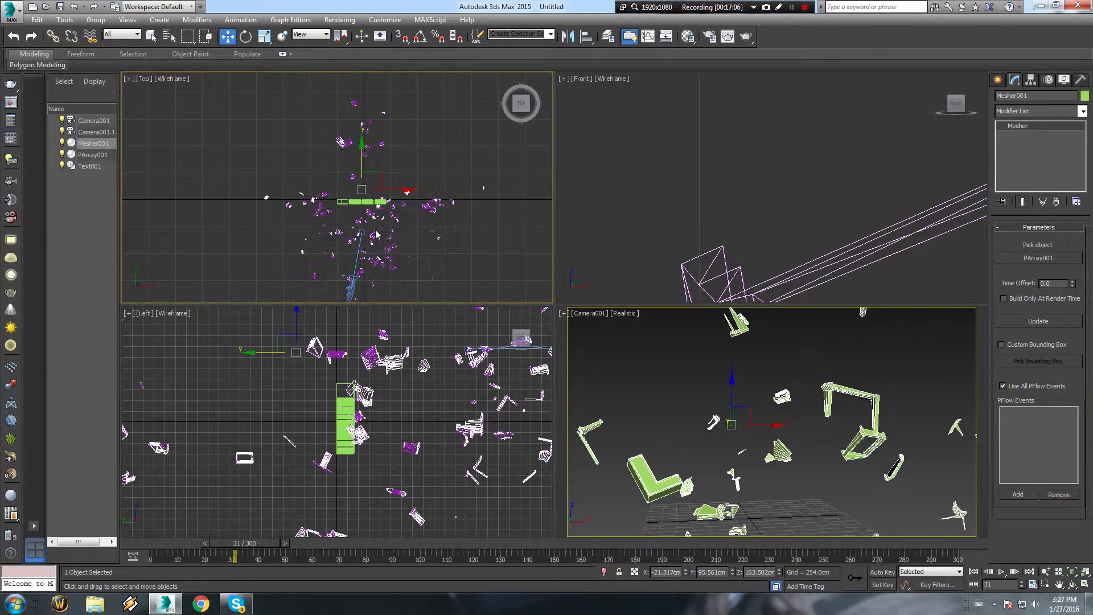
scroll(382, 234, "up", 5)
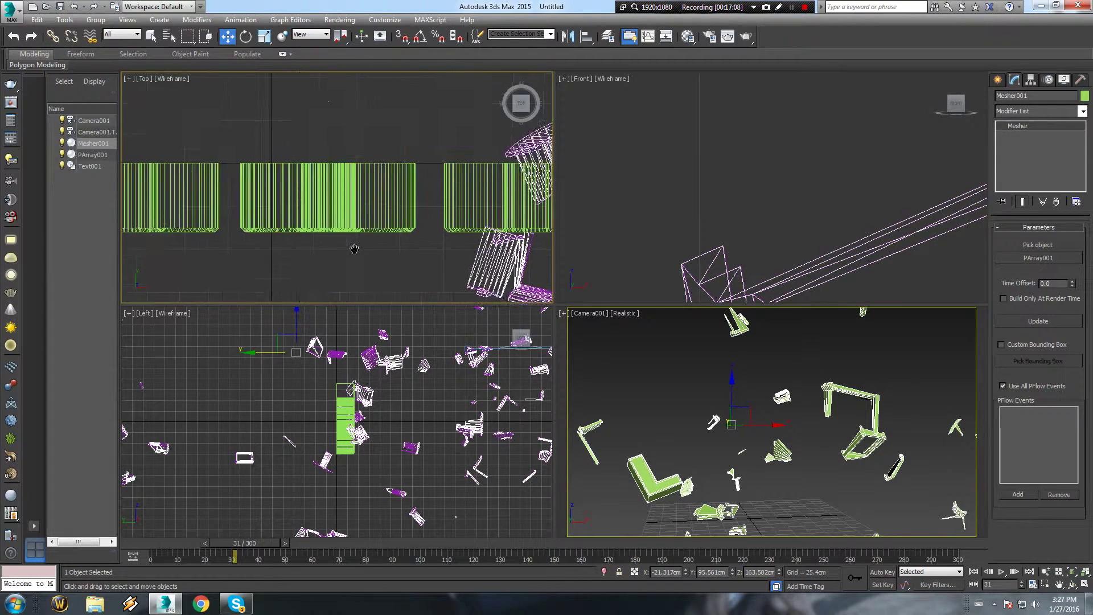
- Hide the PArray001 particle object and the Text001 logo, leaving the Mesher fragments shown
left_click(503, 203)
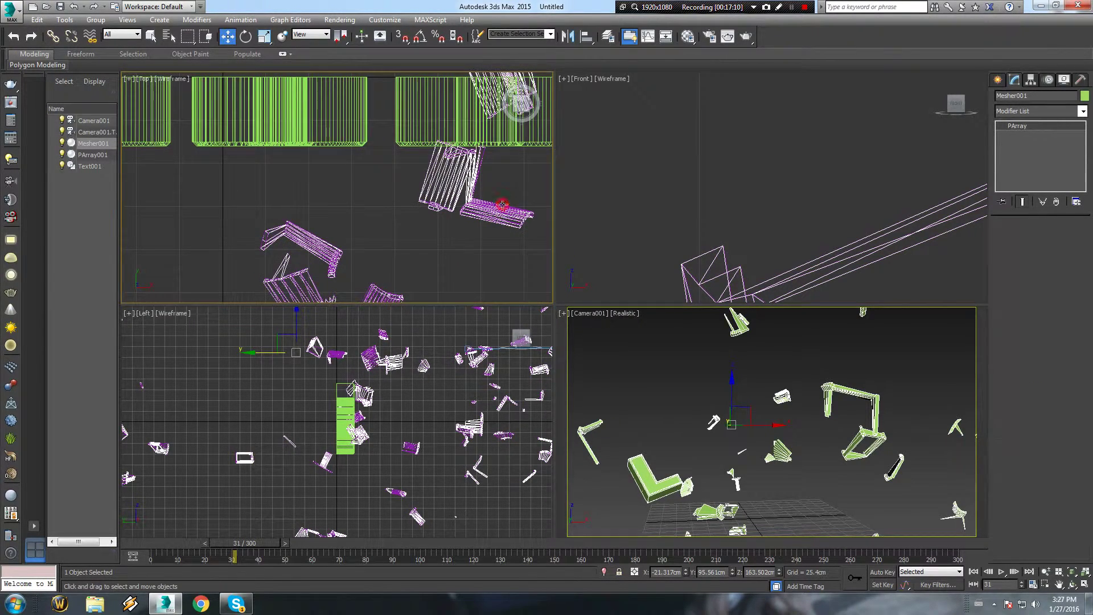
right_click(502, 203)
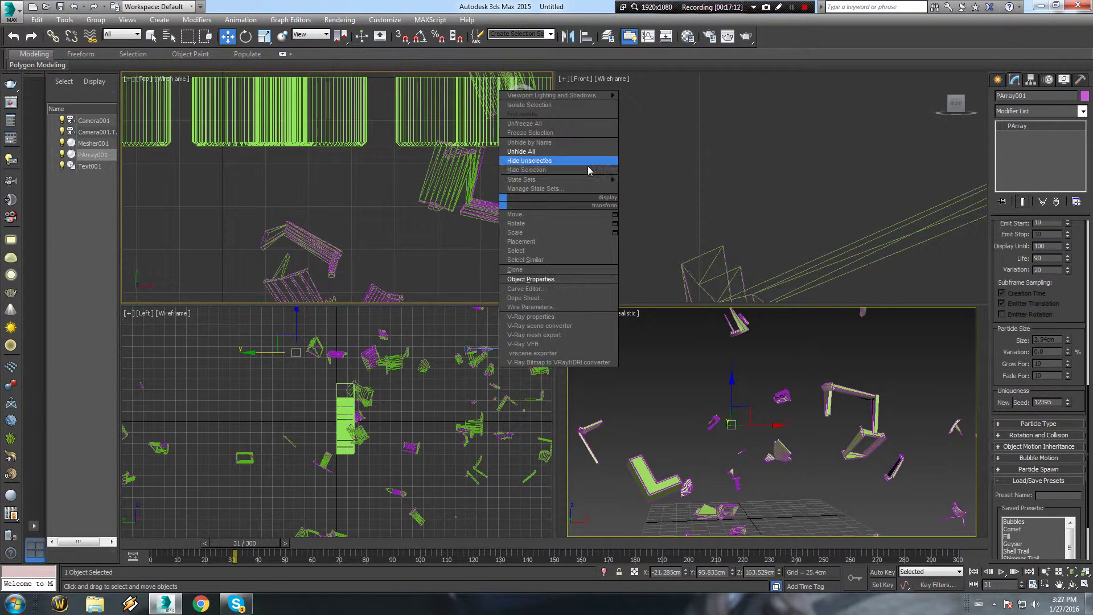
left_click(588, 164)
left_click(399, 131)
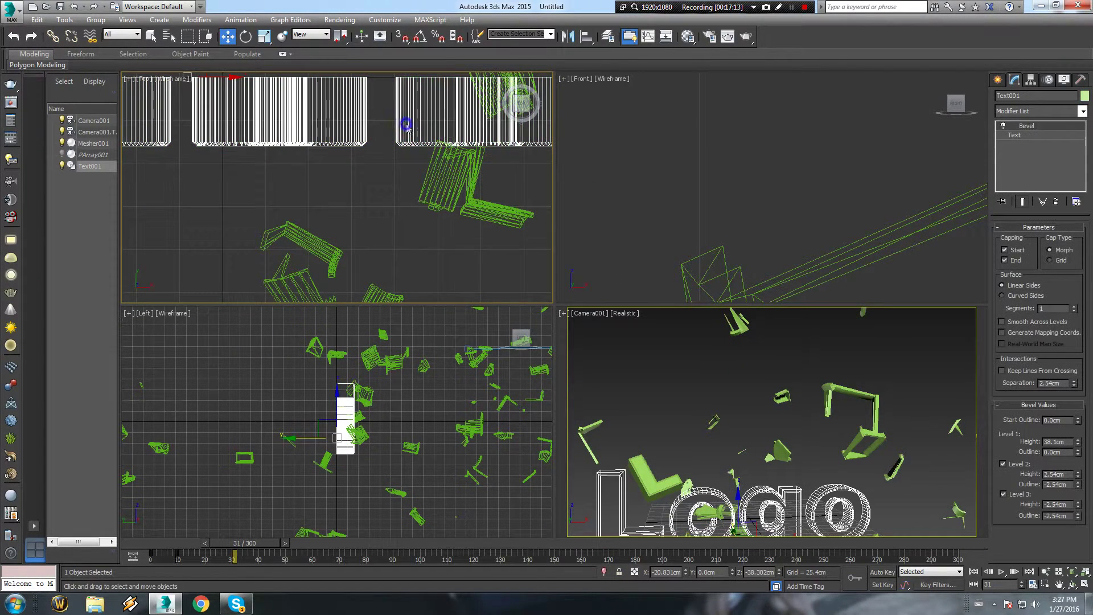
right_click(406, 121)
left_click(506, 90)
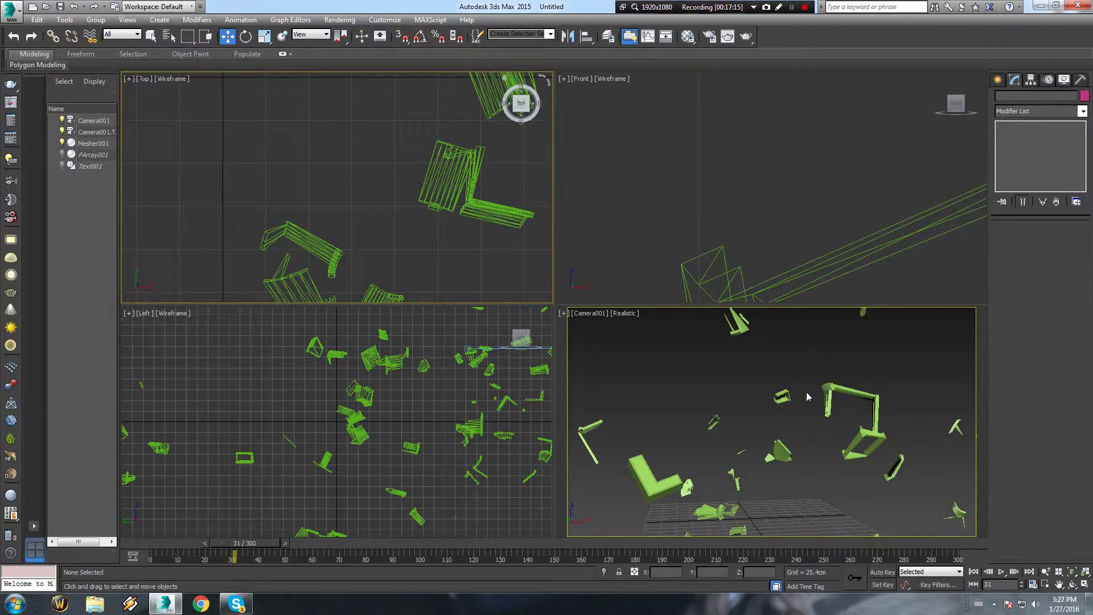
- Assign the 01 - Default material to the Mesher fragments
left_click(832, 388)
key("m")
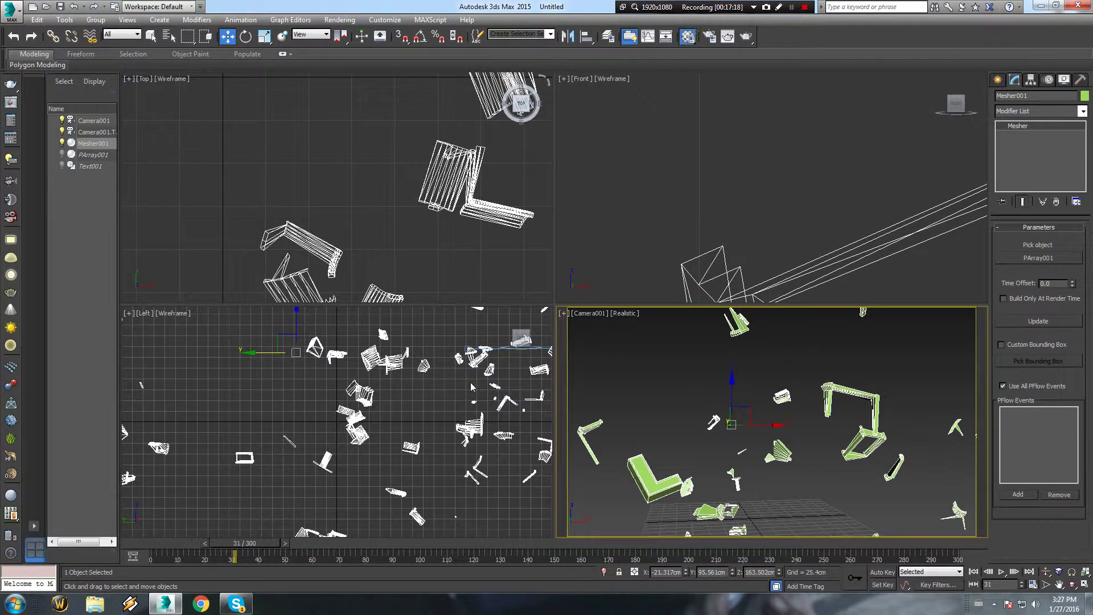
left_click(181, 221)
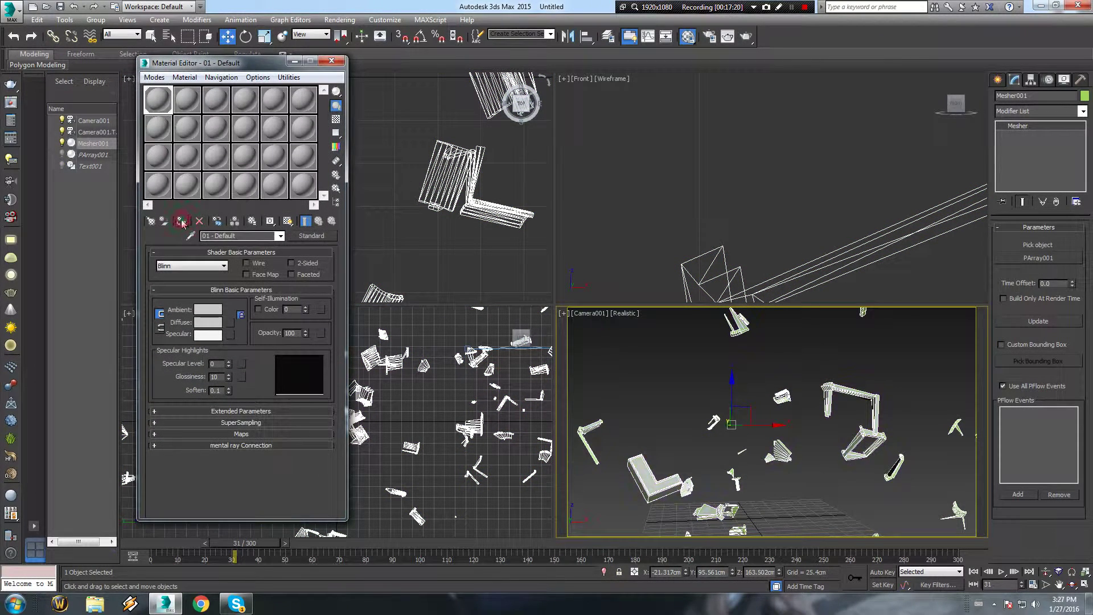
left_click(333, 61)
- Convert the Mesher object to an Editable Poly
right_click(638, 381)
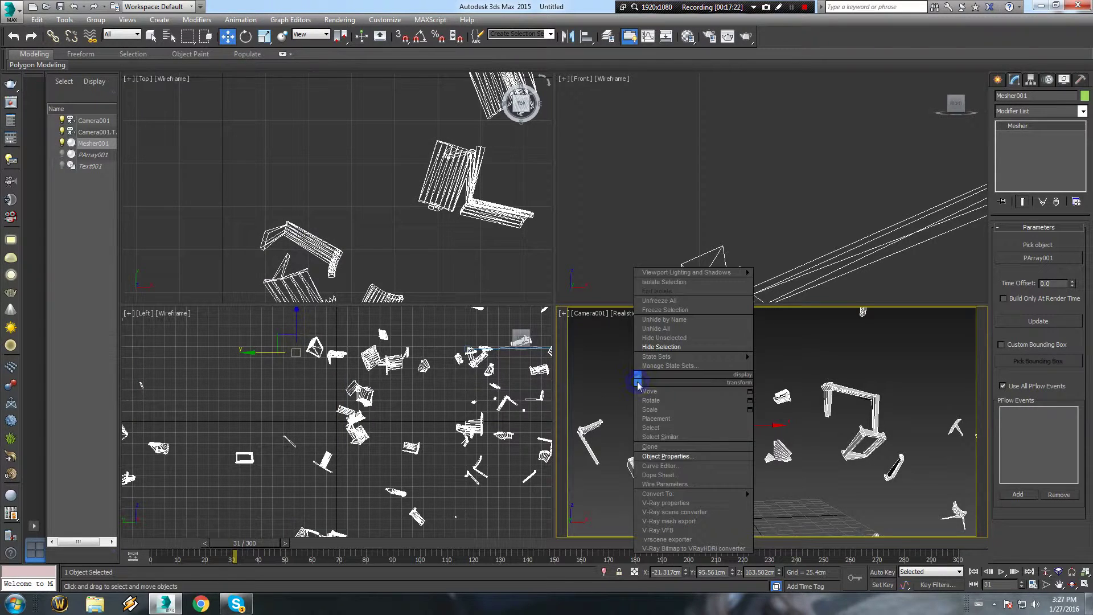
mouse_move(708, 493)
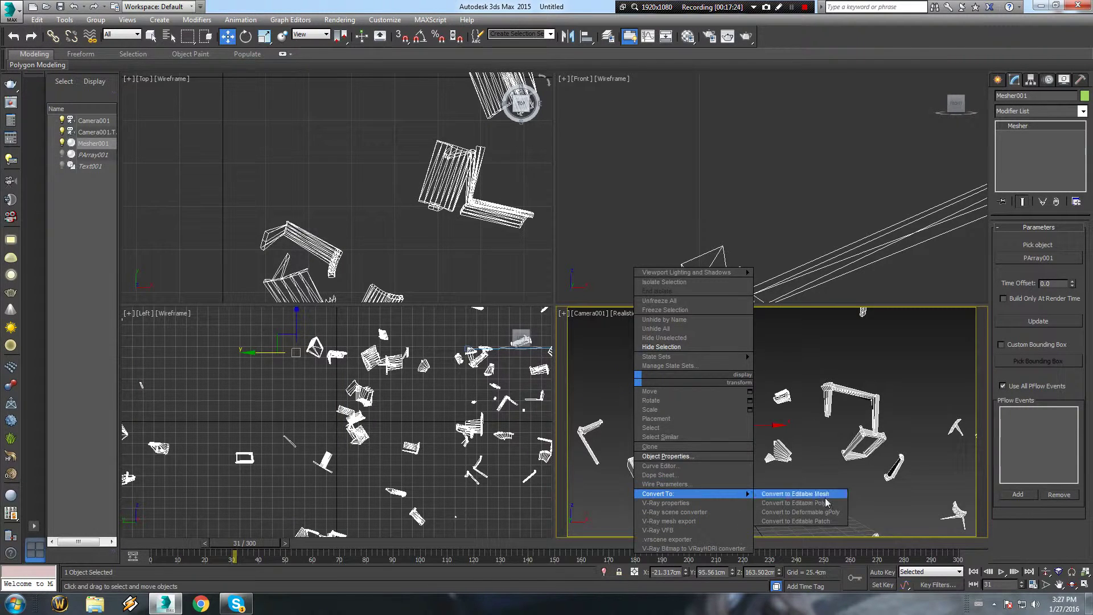
left_click(825, 502)
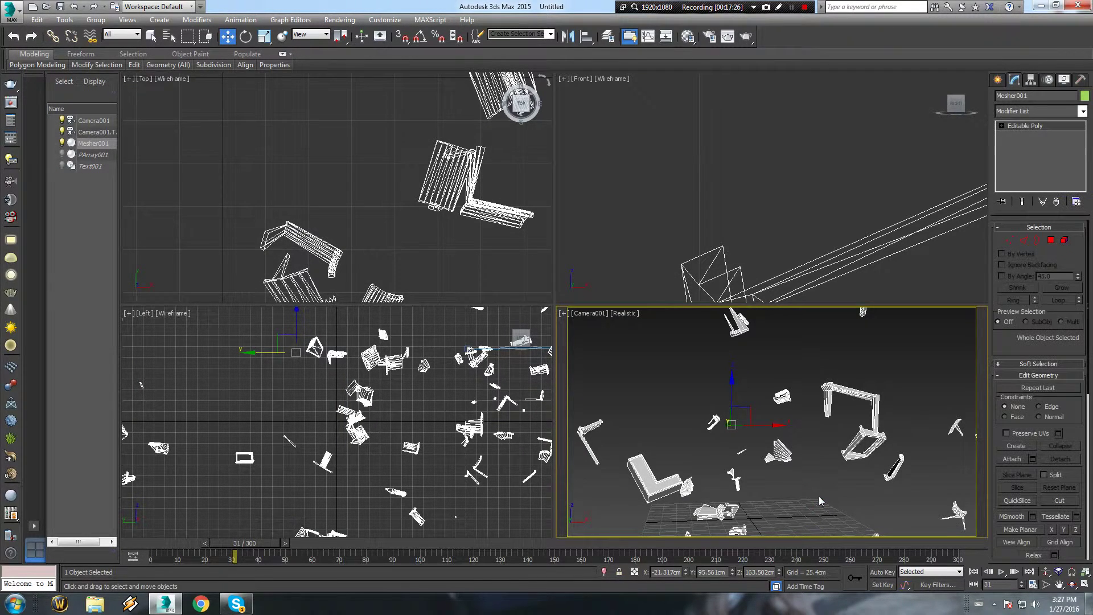
- Scrub the timeline in the maximized camera view to check how the converted fragments behave over time
key("alt+w")
left_click_drag(242, 548, 398, 557)
key("w")
key("alt+w")
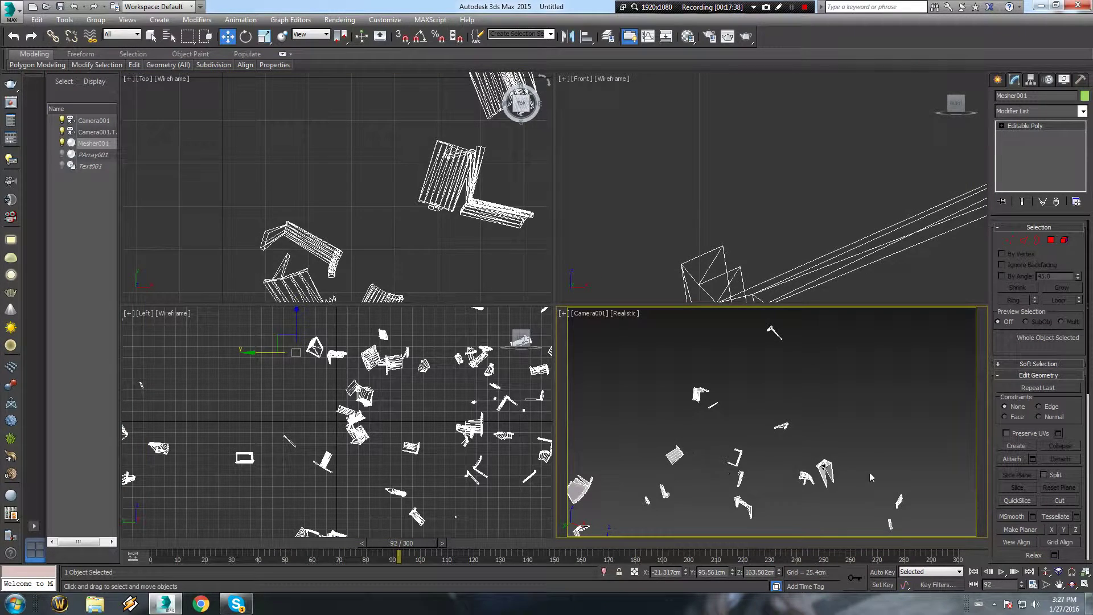
key("alt+w")
left_click_drag(401, 544, 206, 547)
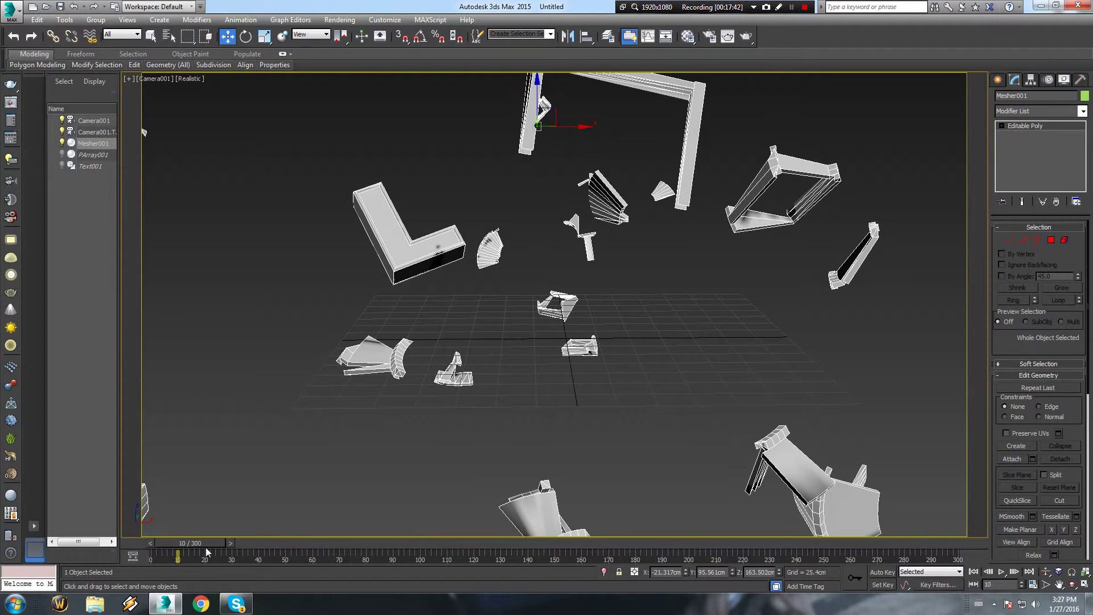